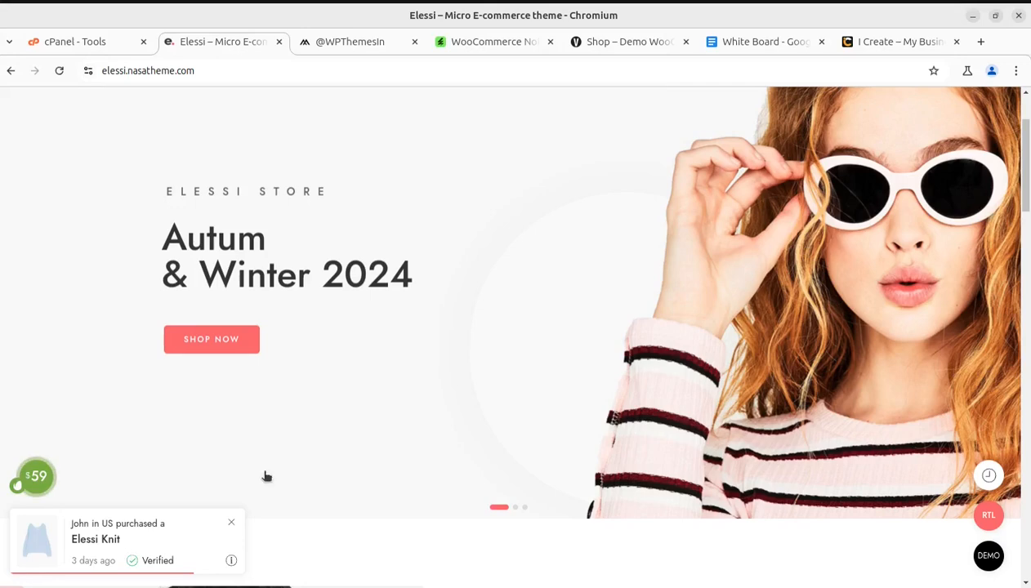
Switch to the White Board document in Google Docs and read the topic on adding sales notifications to a WooCommerce store
left_click(736, 47)
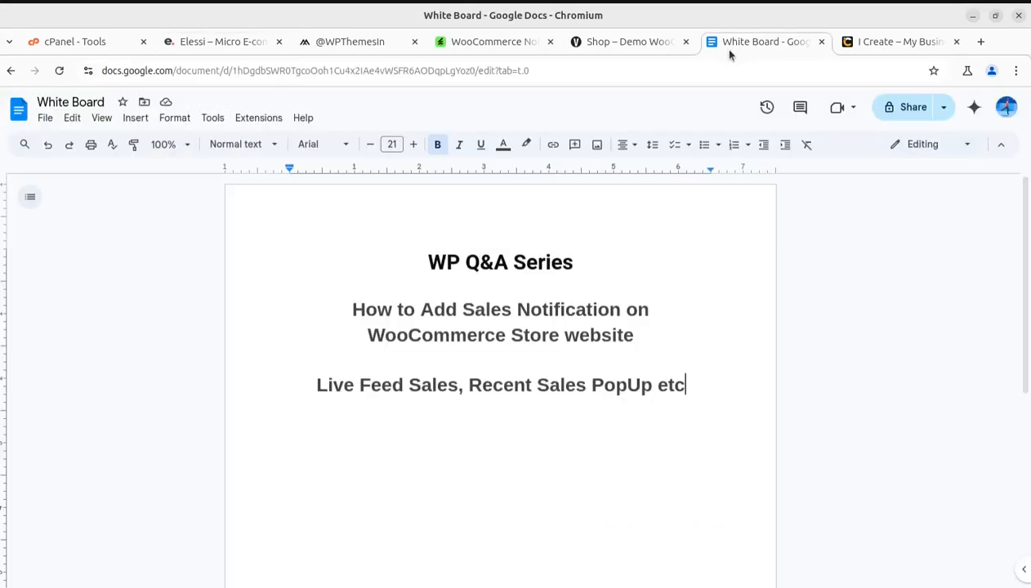
left_click_drag(346, 319, 670, 332)
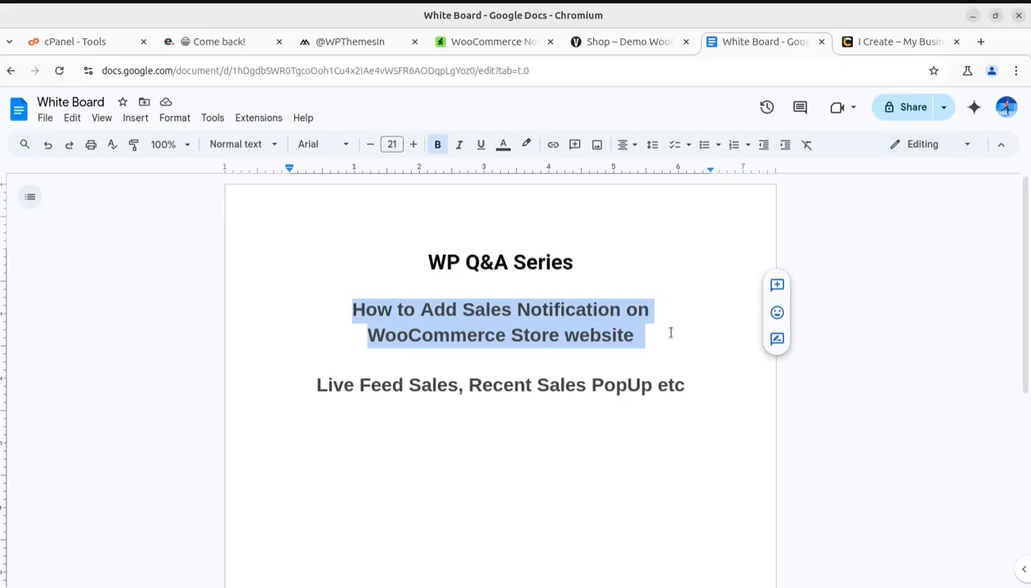
left_click(459, 462)
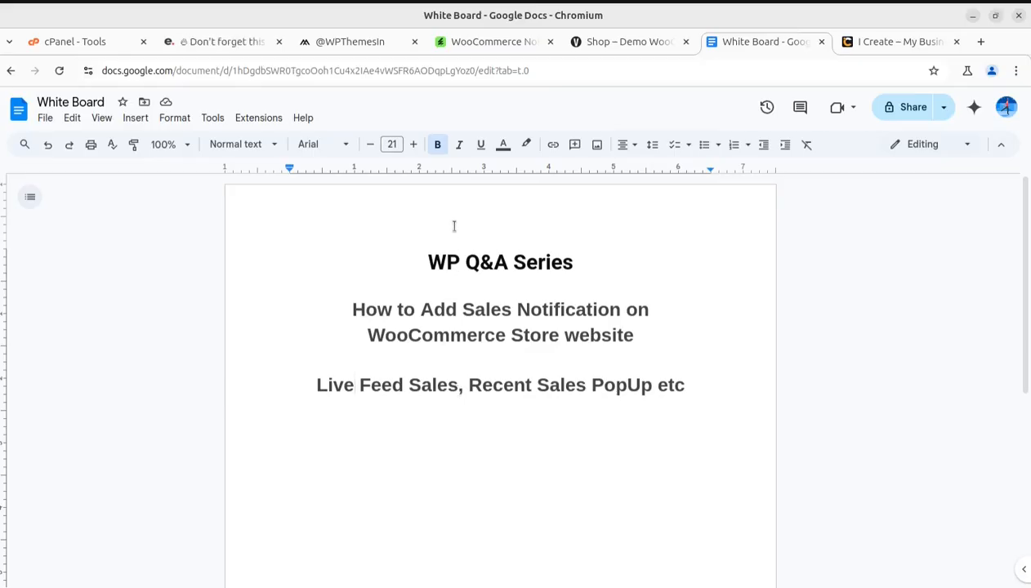
Switch to the VillaTheme demo shop and examine the recent-purchase notification popup over its product list
left_click(606, 39)
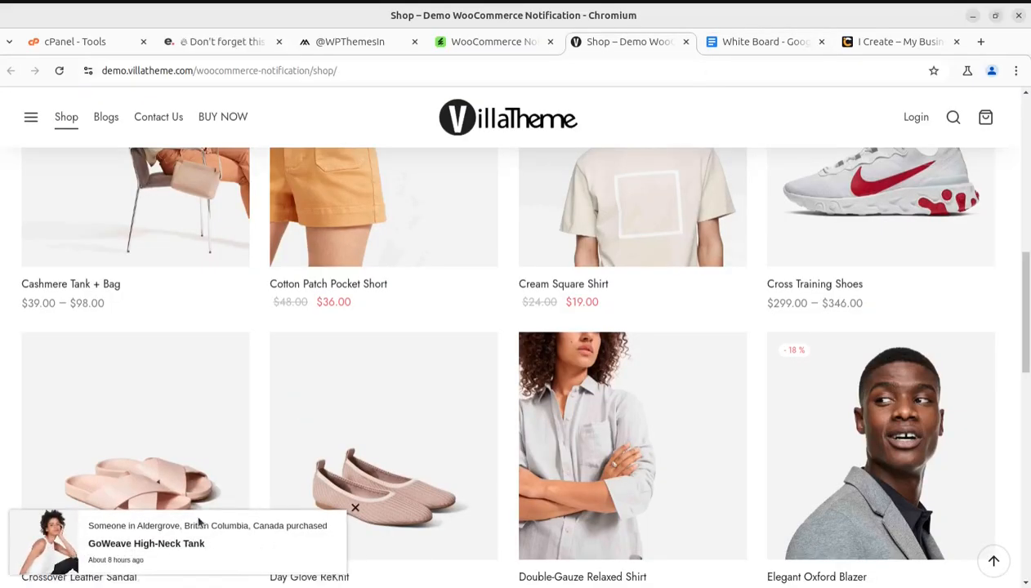
scroll(187, 547, "down", 2)
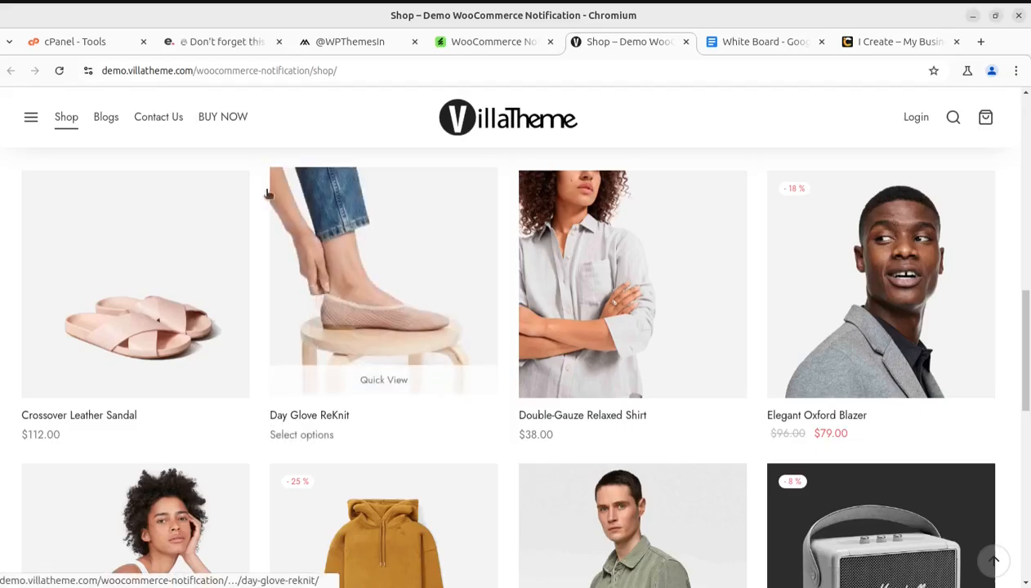
Look over the Metro WooCommerce storefront and reload its home page to check for the sales notification popup
left_click(323, 42)
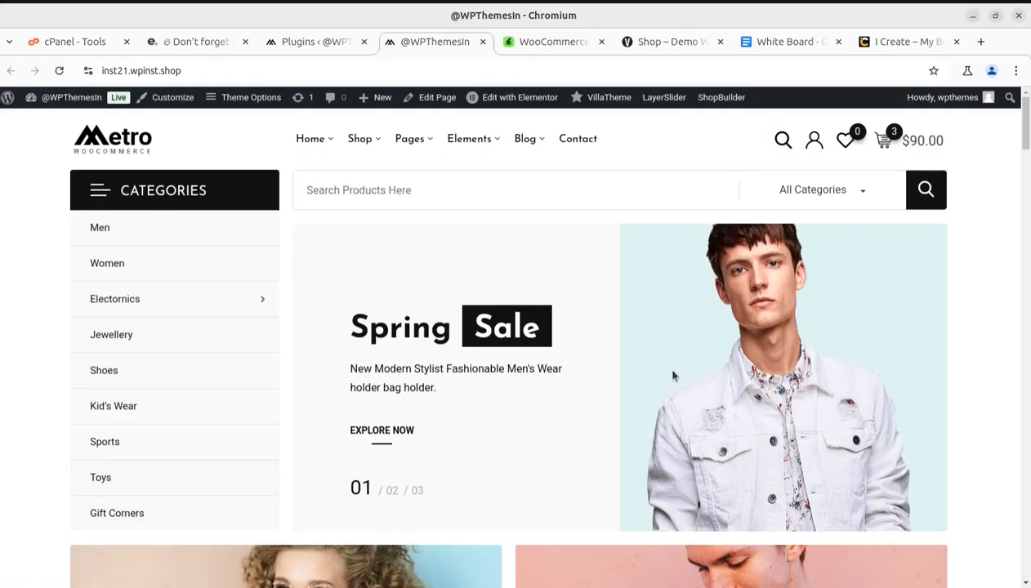
scroll(586, 432, "down", 3)
scroll(585, 437, "up", 3)
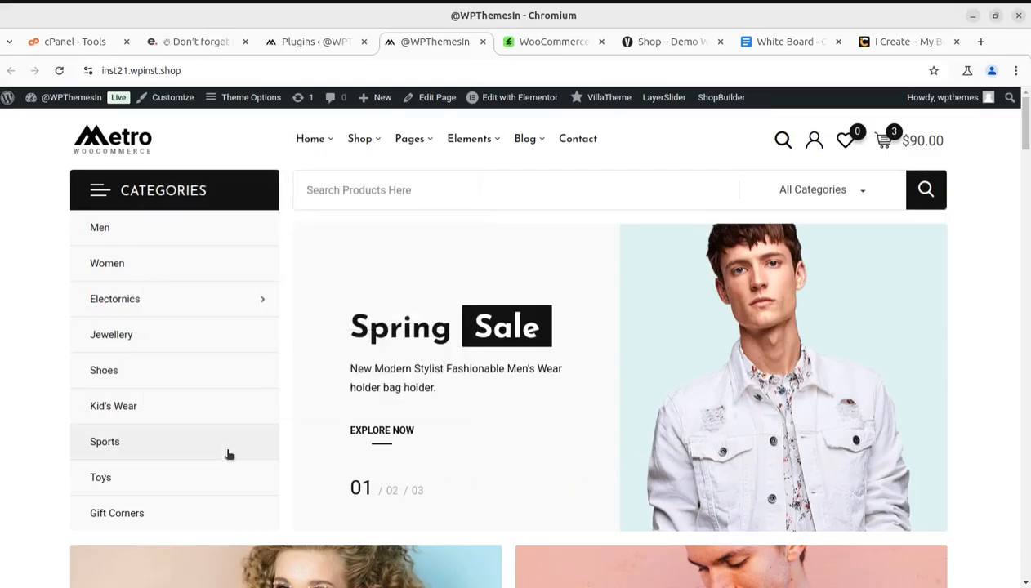
left_click(59, 70)
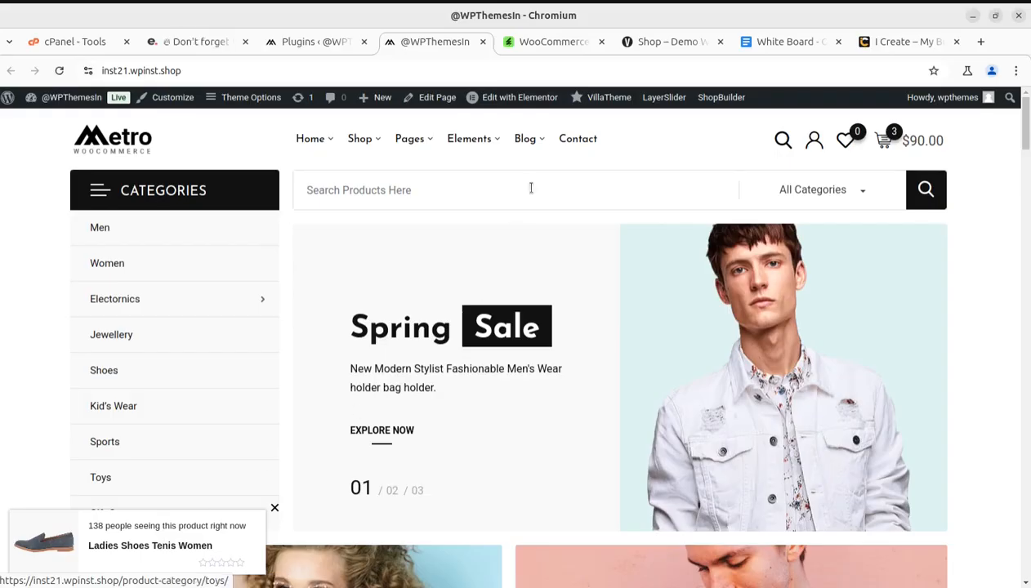
Switch to the WooCommerce Notification item page on CodeCanyon and examine the plugin's title and regular license price
left_click(544, 45)
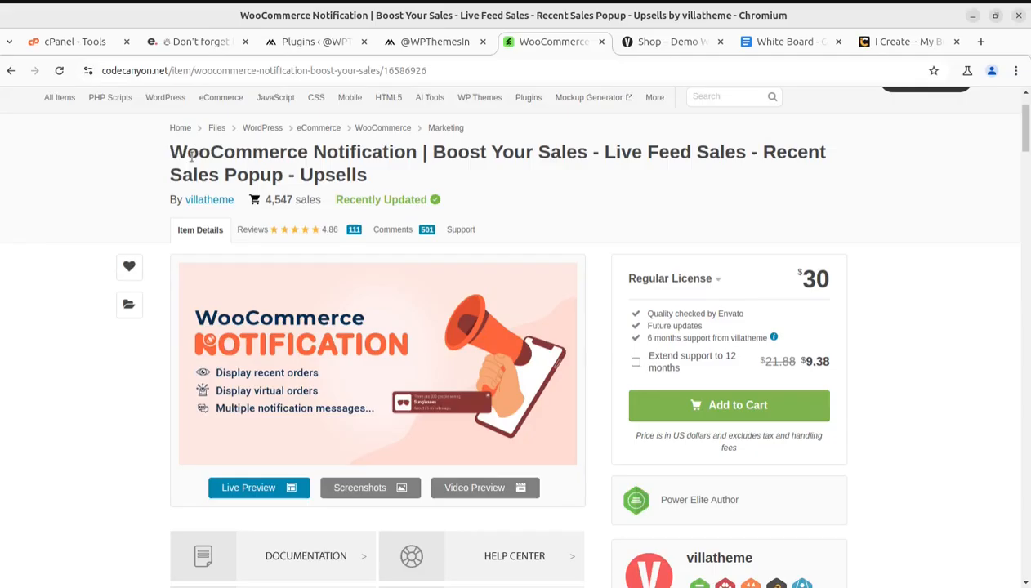
left_click_drag(169, 159, 514, 189)
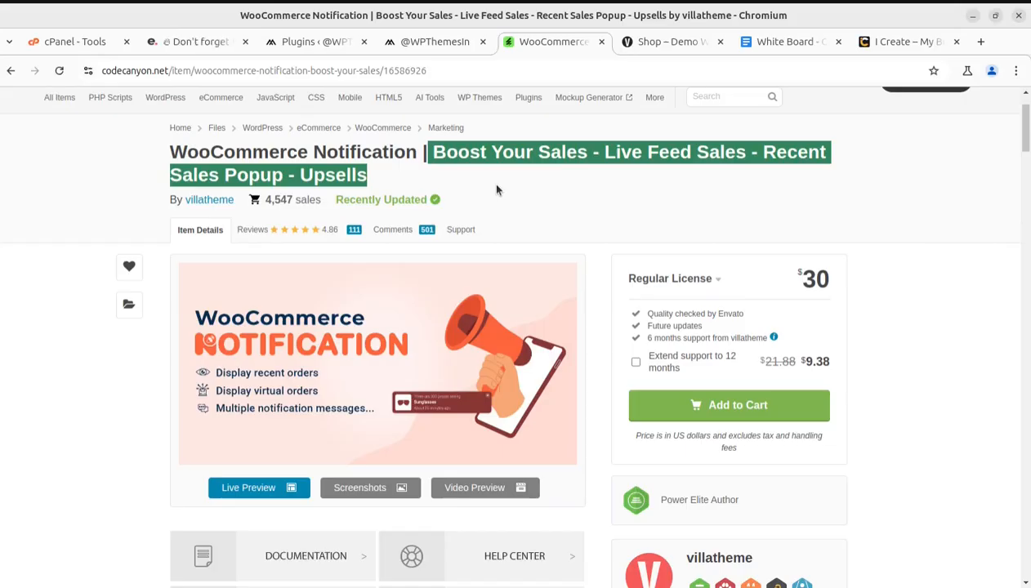
left_click(275, 190)
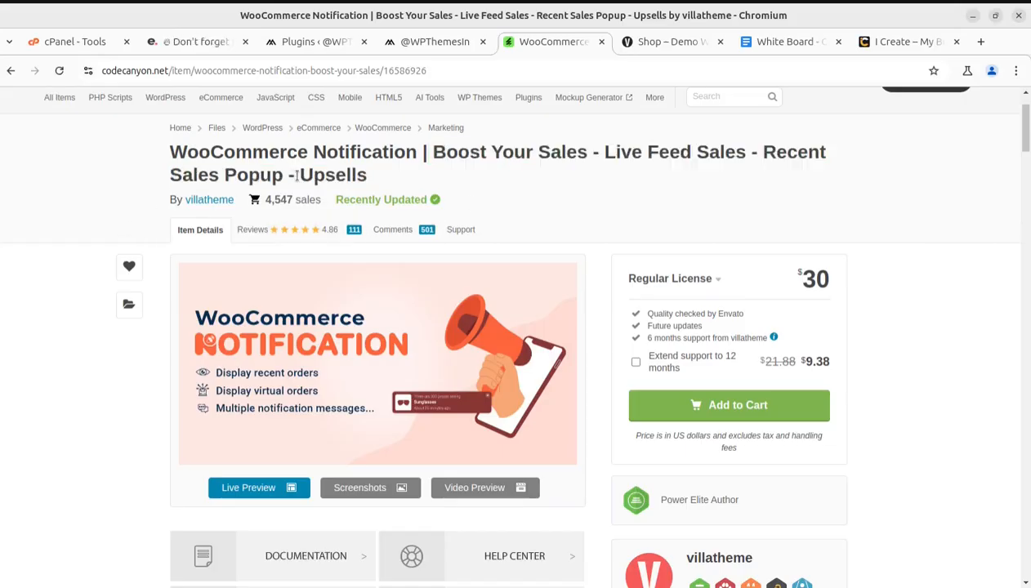
left_click_drag(296, 174, 373, 172)
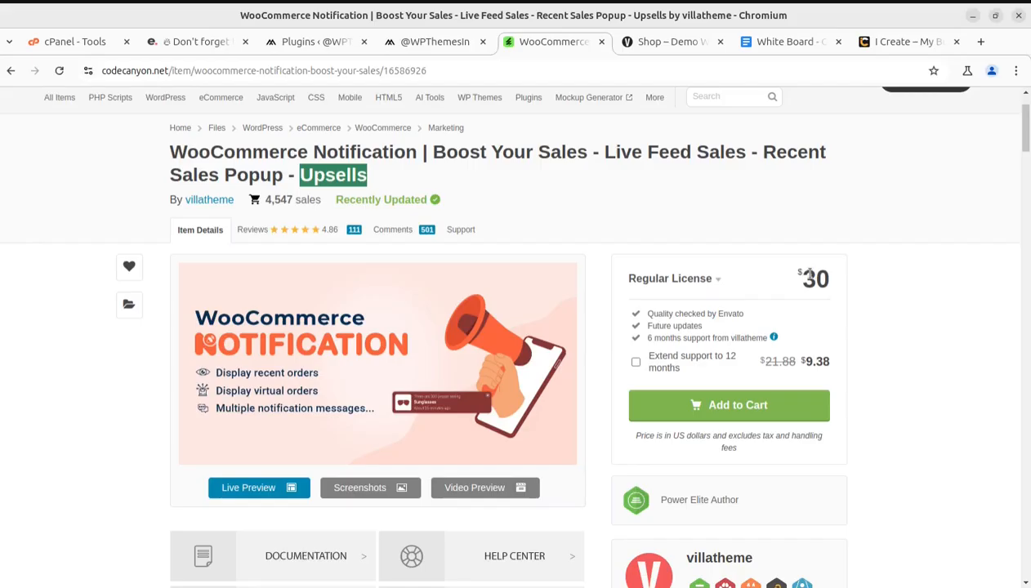
left_click_drag(805, 275, 827, 278)
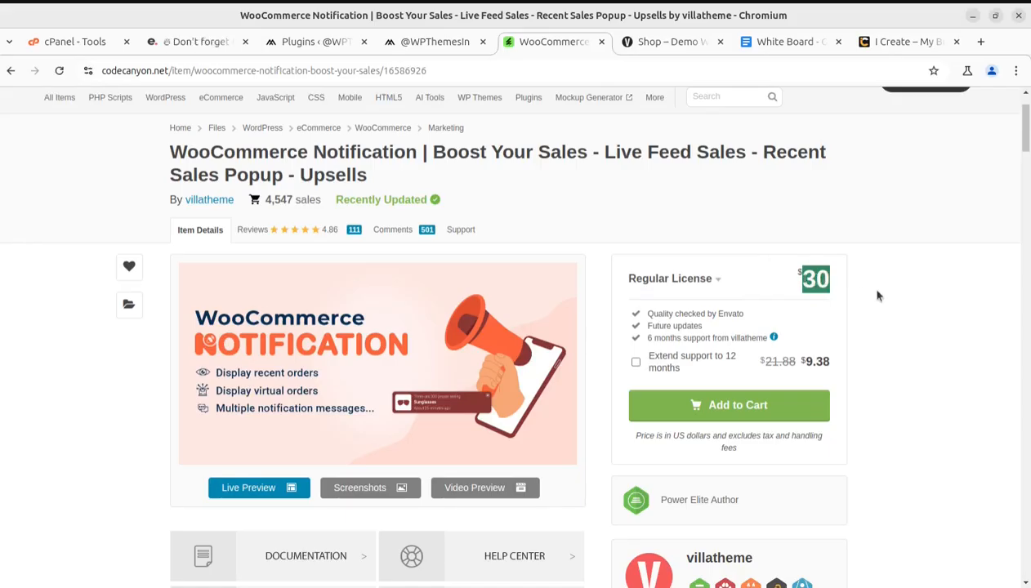
left_click(803, 279)
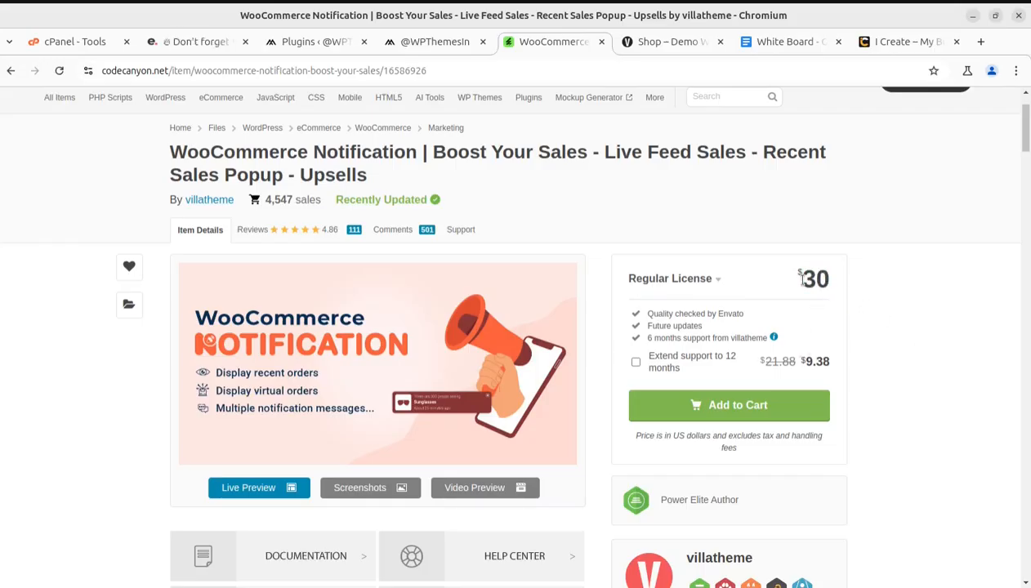
Examine the plugin author's name and author status on the CodeCanyon item page
scroll(126, 450, "down", 1)
scroll(125, 449, "down", 3)
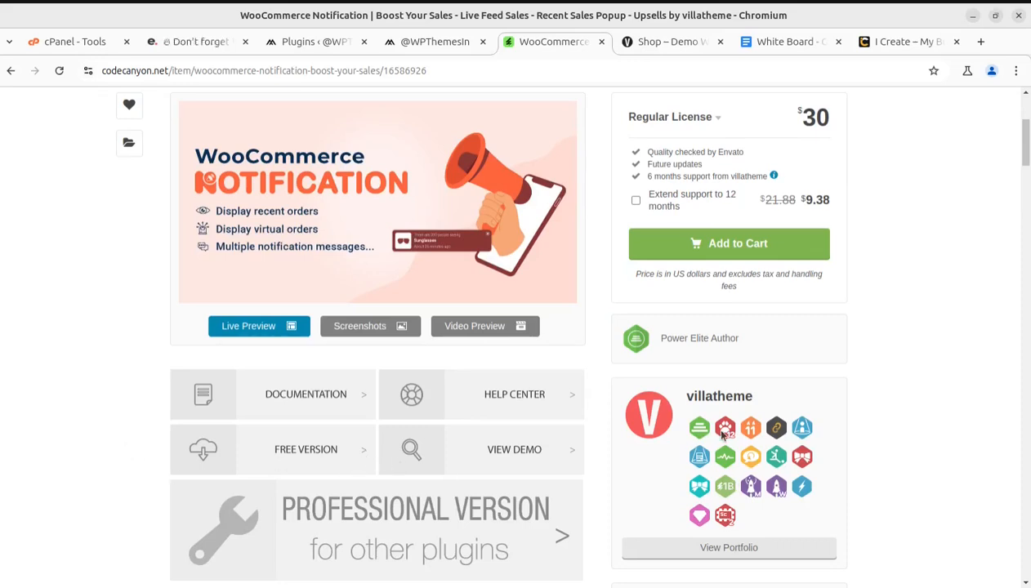
left_click_drag(684, 397, 755, 398)
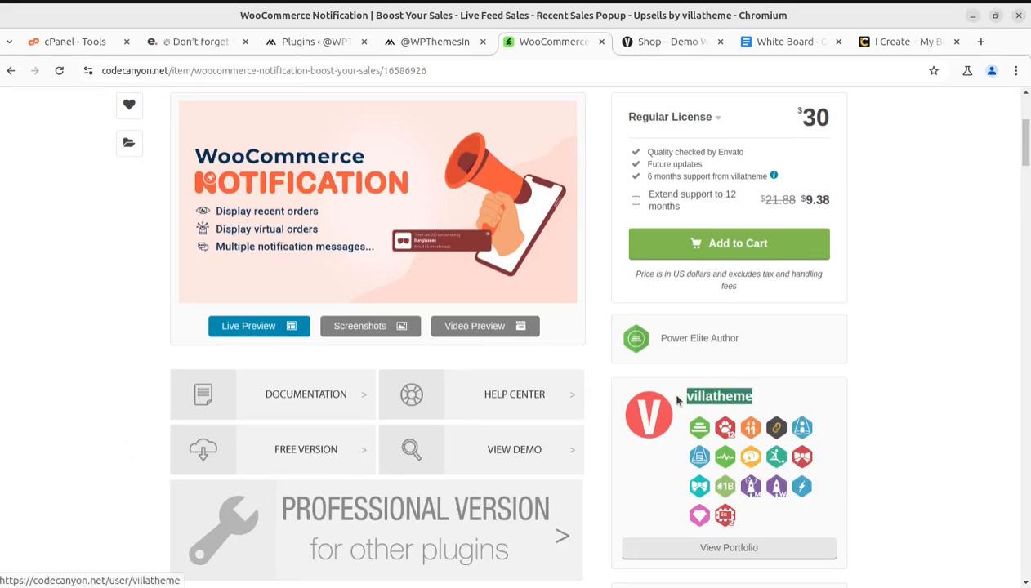
left_click_drag(749, 339, 660, 329)
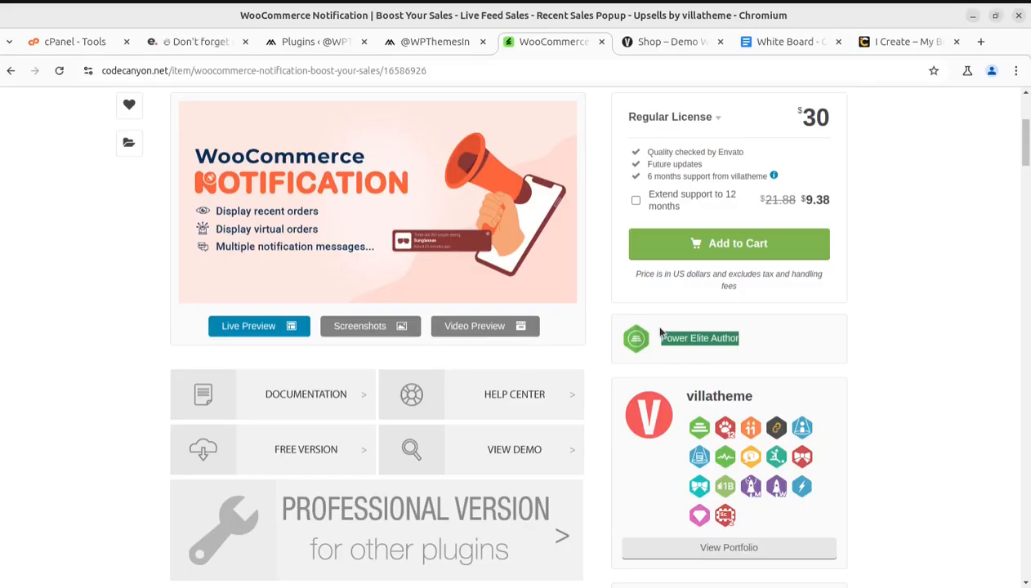
scroll(671, 331, "up", 1)
scroll(674, 335, "up", 3)
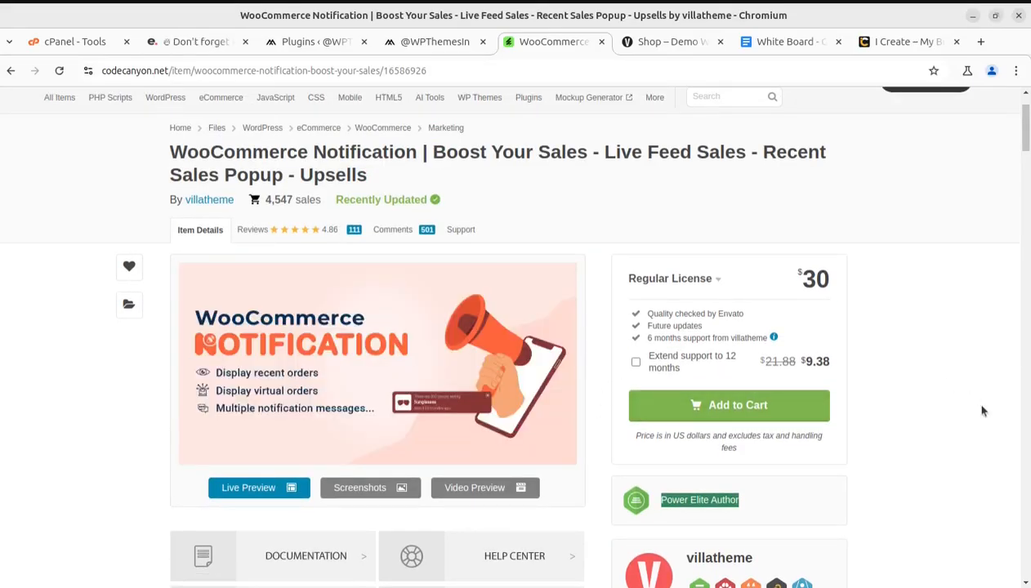
Review the item page's license terms, author badges, last update date and resource links
scroll(915, 410, "down", 4)
scroll(982, 410, "down", 2)
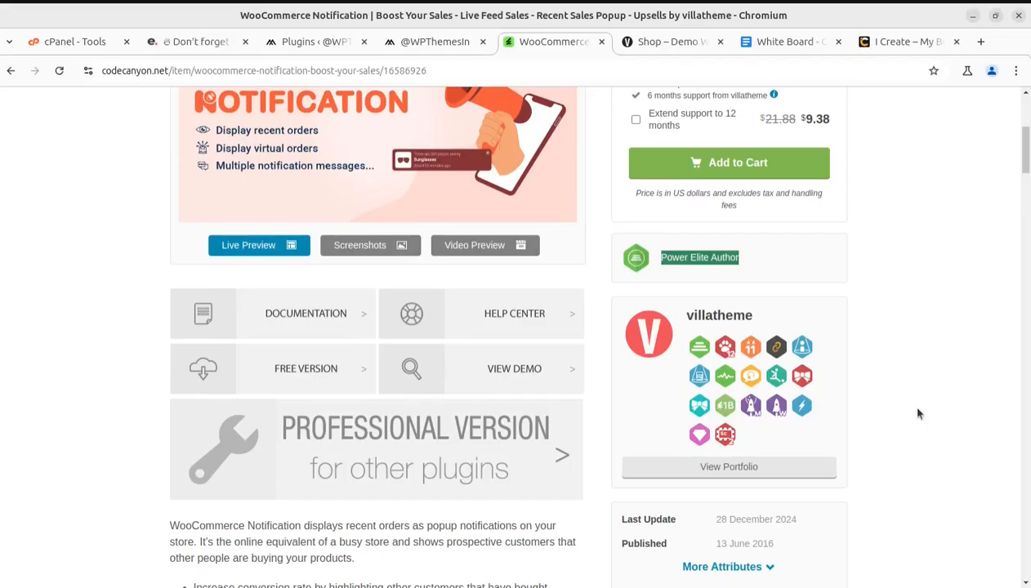
scroll(245, 450, "up", 1)
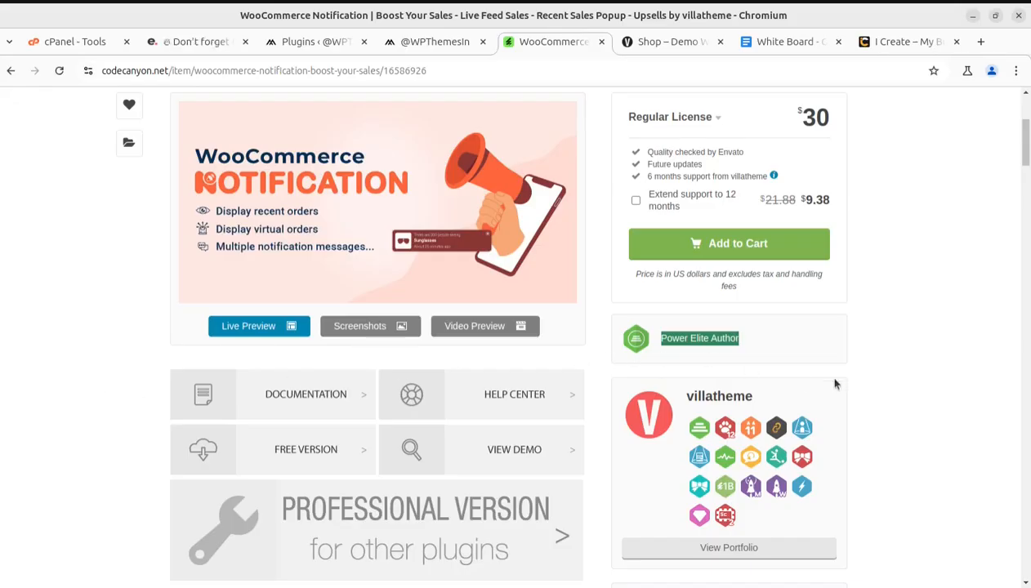
left_click(887, 381)
scroll(865, 388, "down", 2)
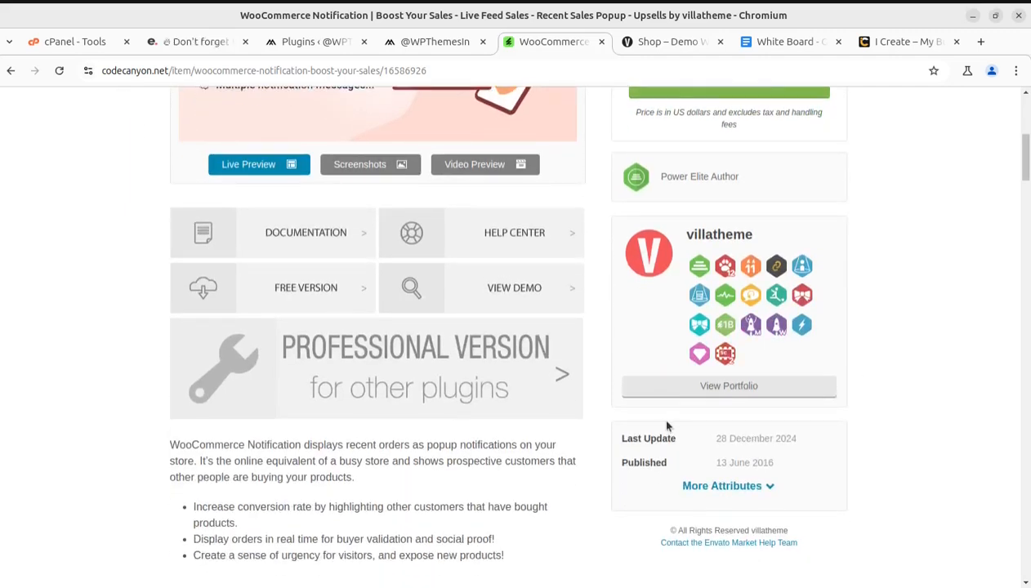
scroll(416, 421, "up", 5)
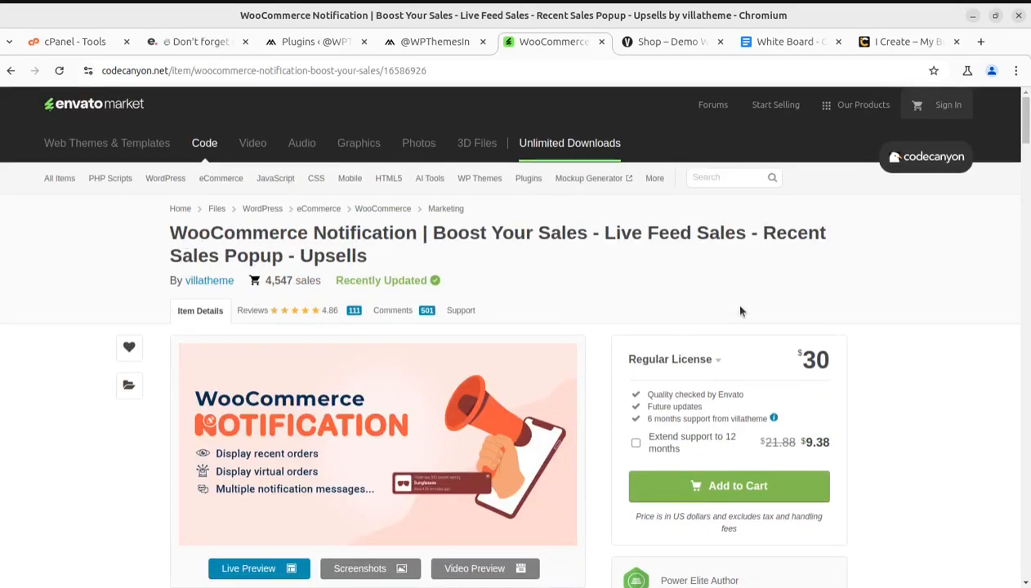
scroll(743, 314, "down", 1)
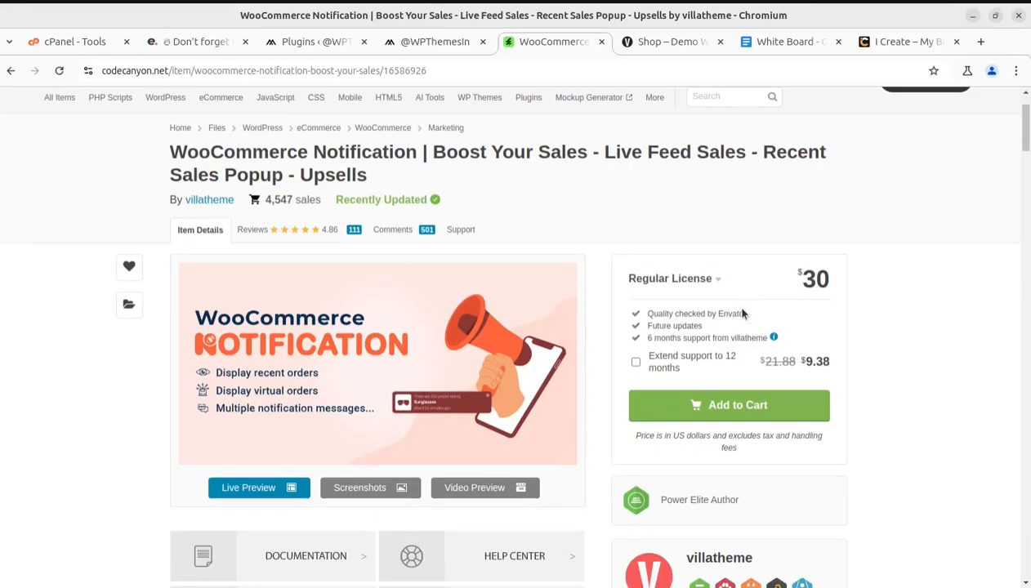
scroll(767, 363, "down", 2)
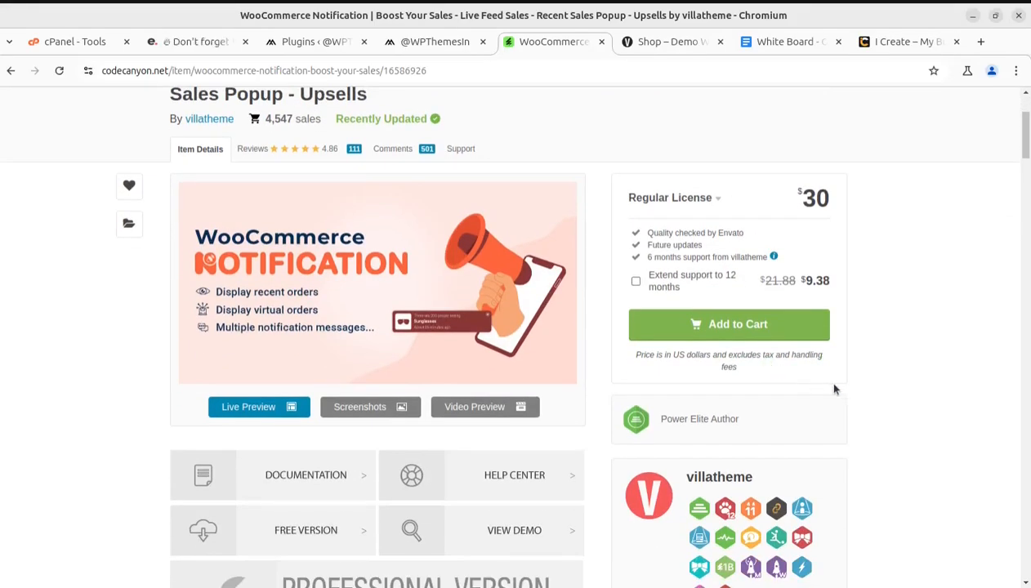
scroll(206, 420, "up", 2)
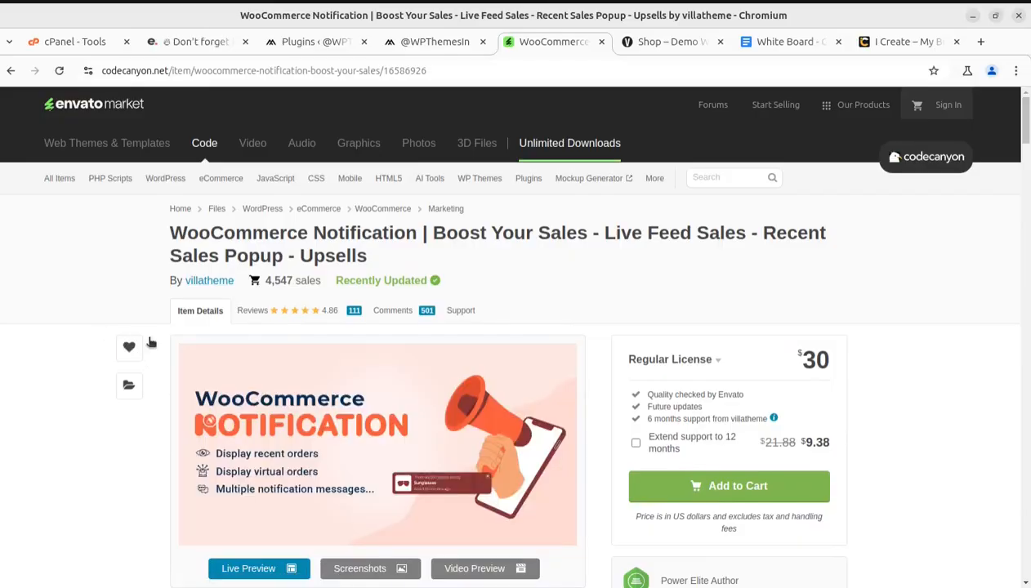
Highlight the villatheme author name and its Power Elite Author label on the item page
scroll(932, 418, "down", 3)
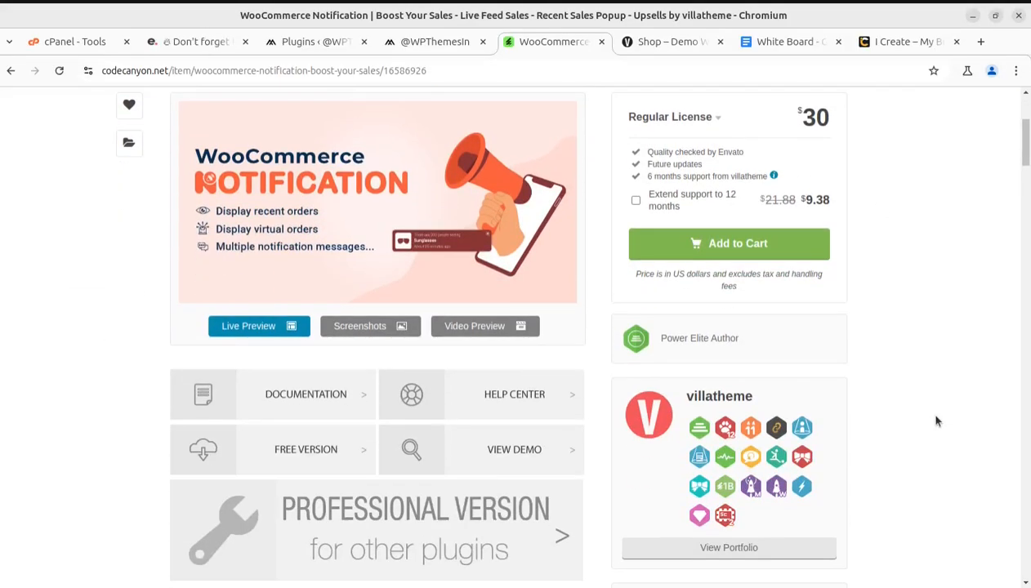
left_click_drag(760, 401, 678, 393)
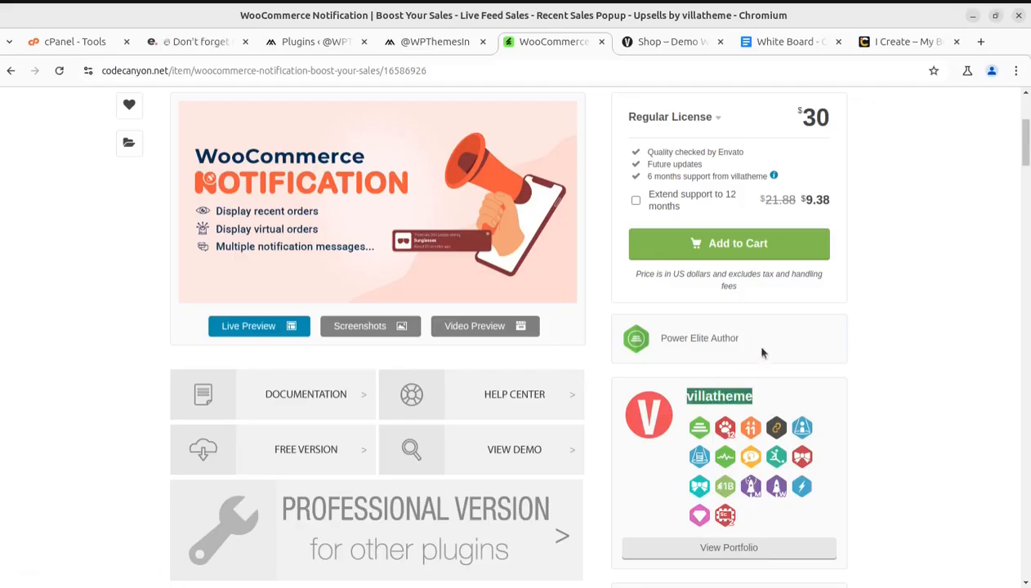
left_click_drag(753, 339, 649, 340)
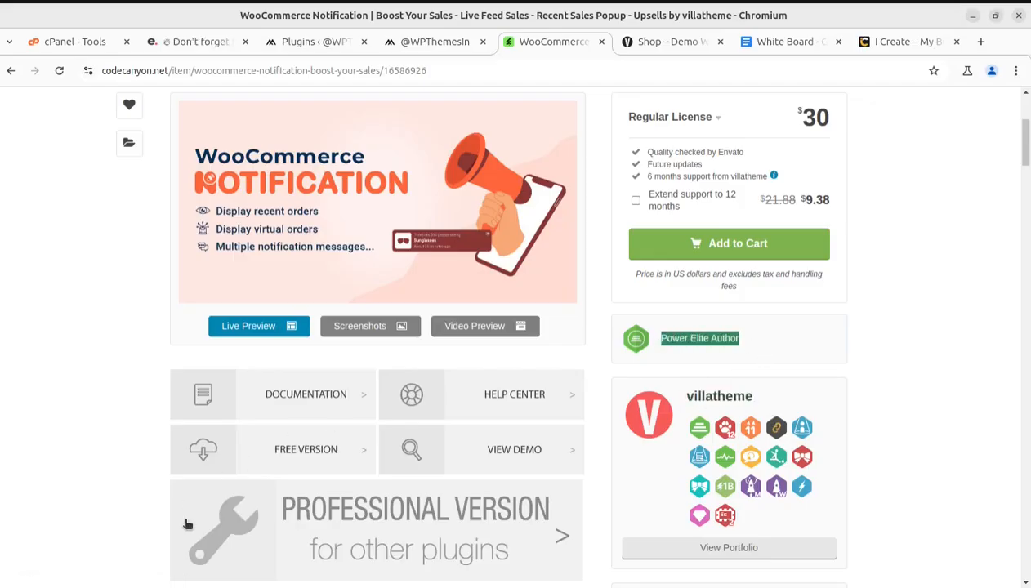
Read the plugin description's bullet points on conversion rate, real-time order display and visitor urgency
scroll(333, 537, "down", 3)
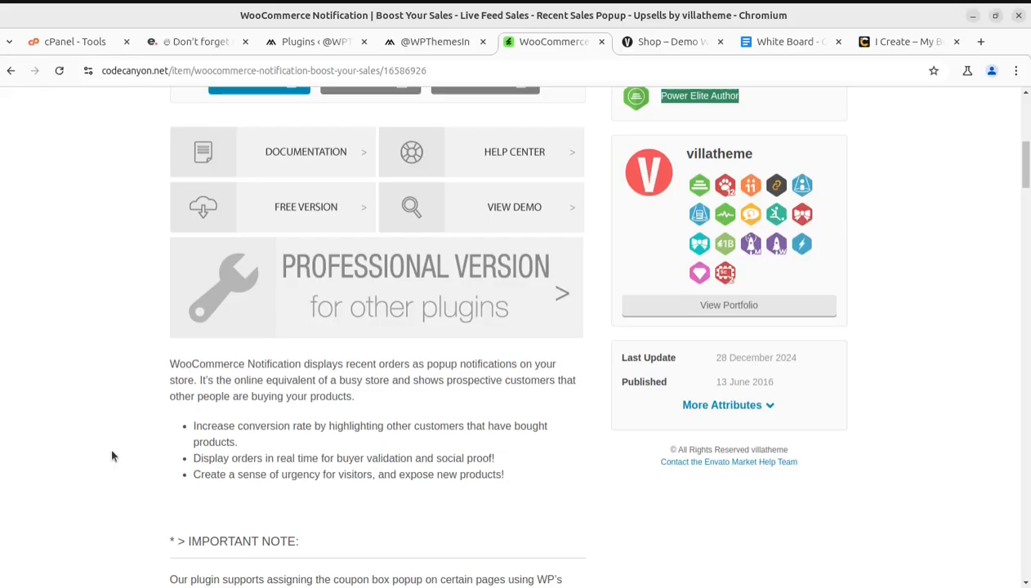
left_click_drag(191, 436, 563, 444)
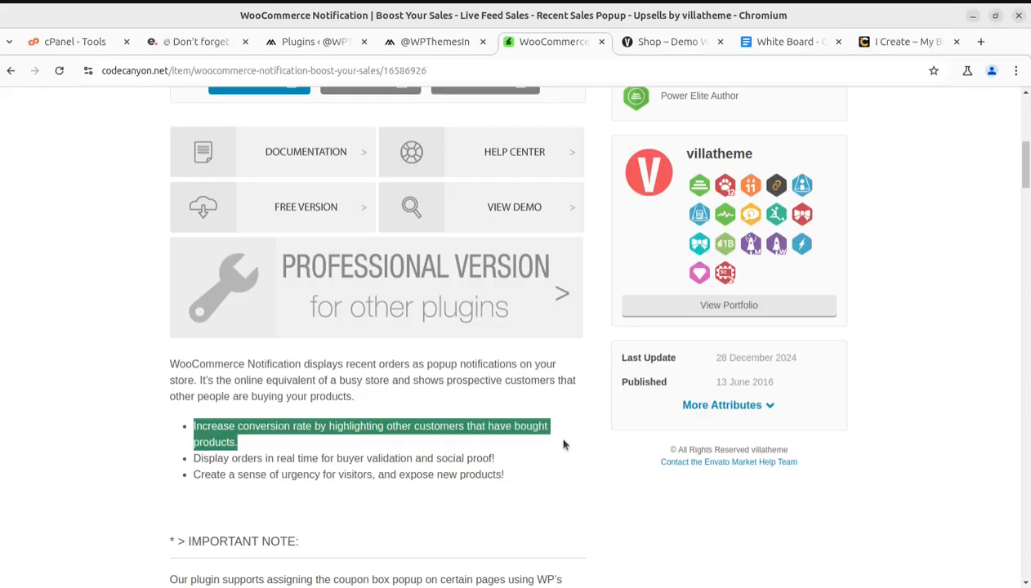
left_click_drag(194, 458, 506, 458)
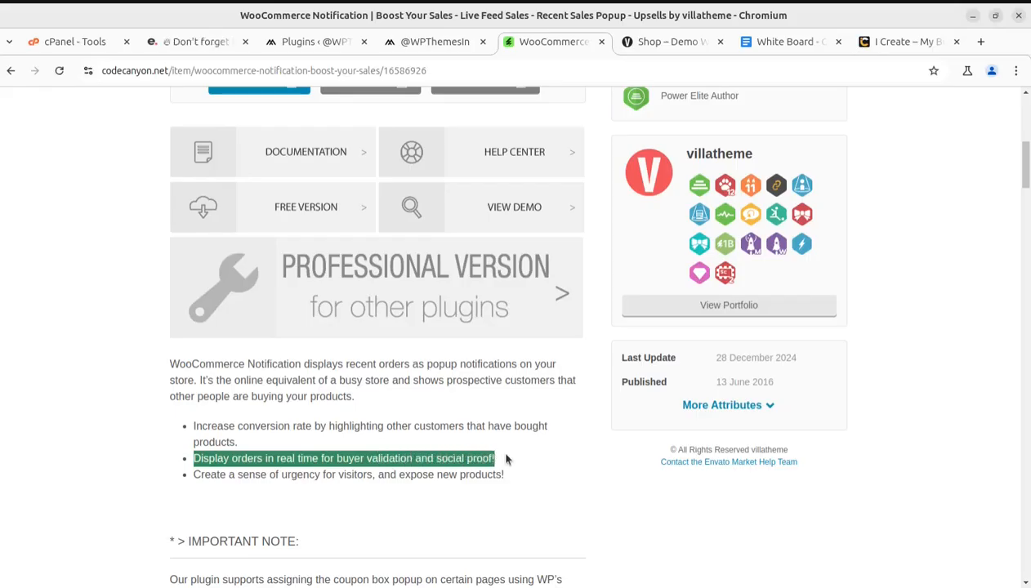
left_click(264, 504)
left_click_drag(202, 475, 454, 479)
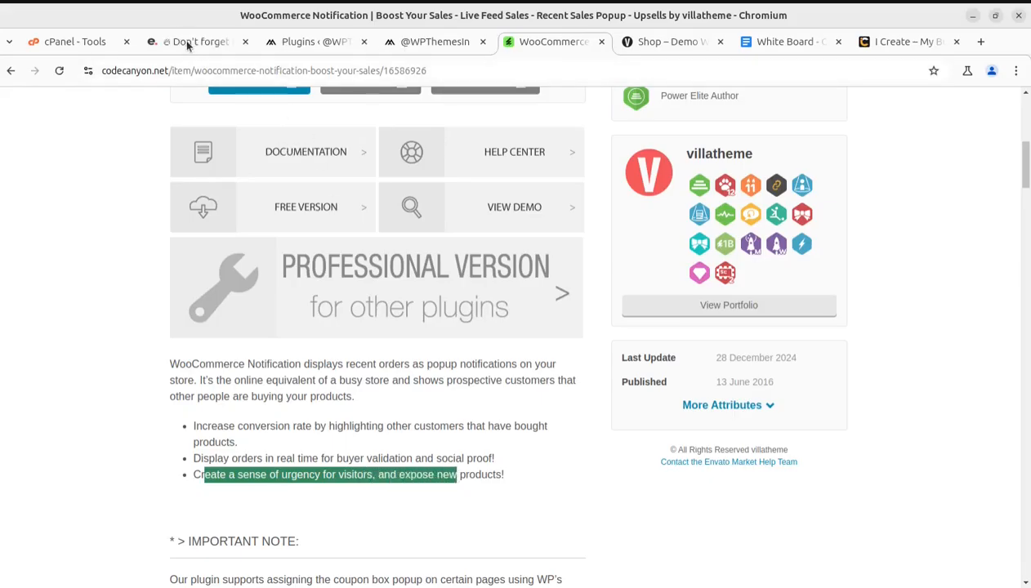
Return to the Metro storefront and open the Tubeless Tire product page from its notification popup
left_click(419, 43)
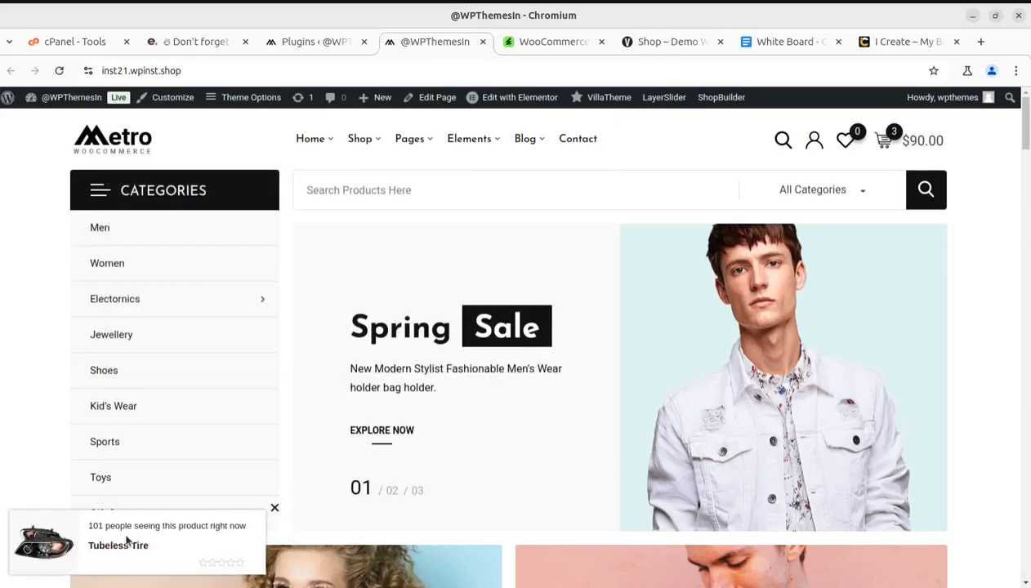
left_click(118, 548)
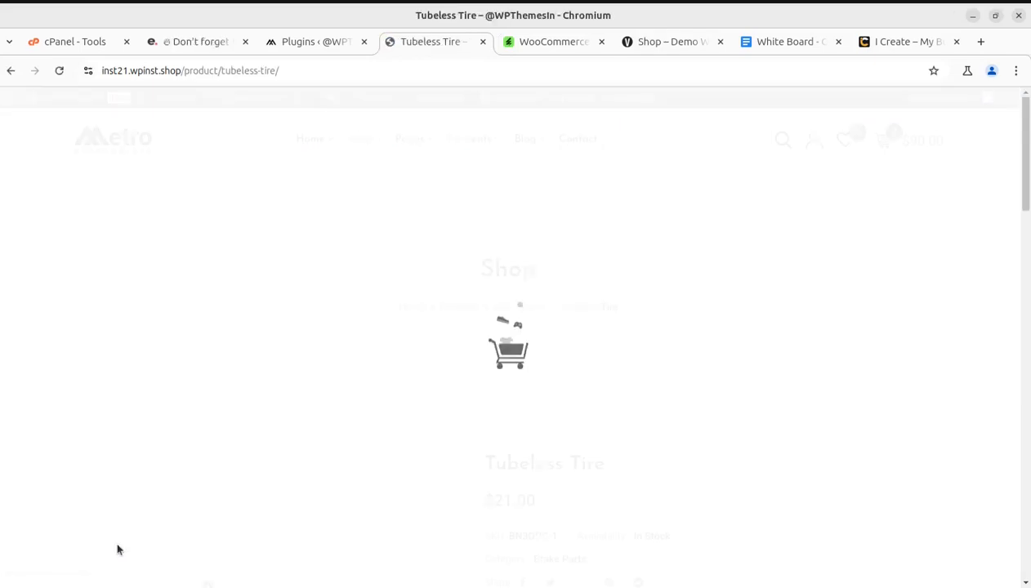
scroll(322, 482, "down", 2)
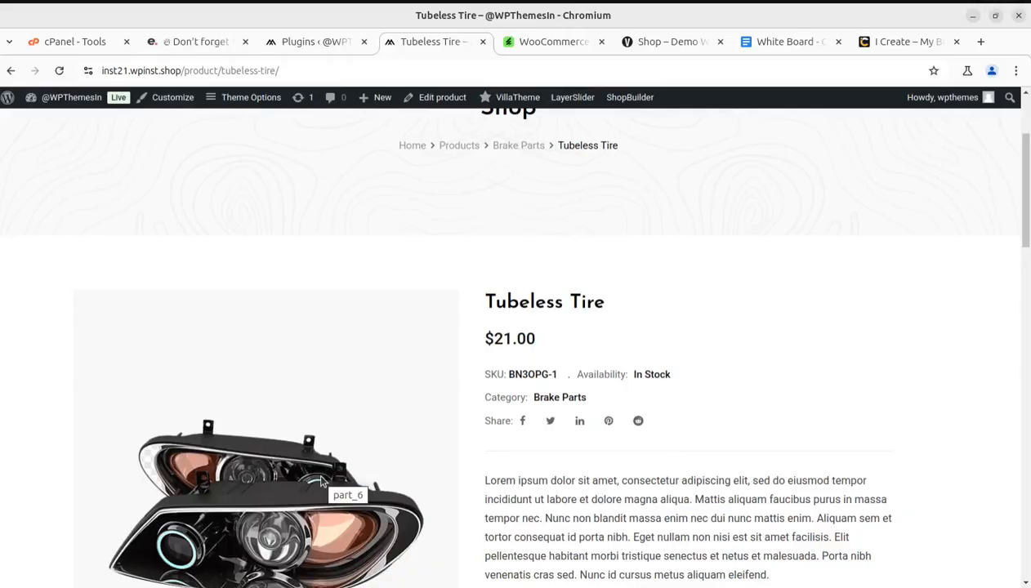
Look over the Tubeless Tire product page and go back to the storefront home page
scroll(321, 481, "down", 3)
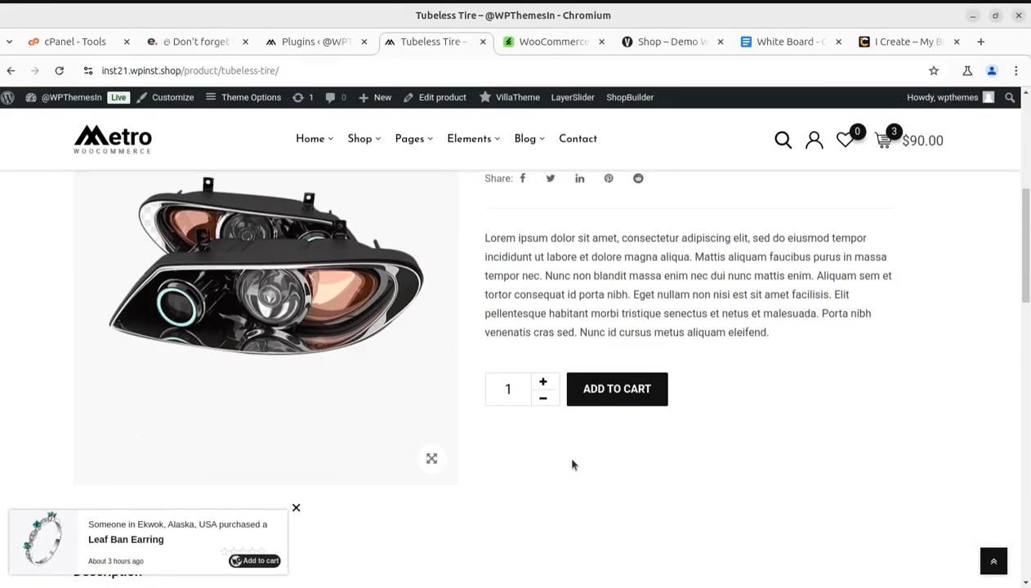
scroll(205, 542, "up", 4)
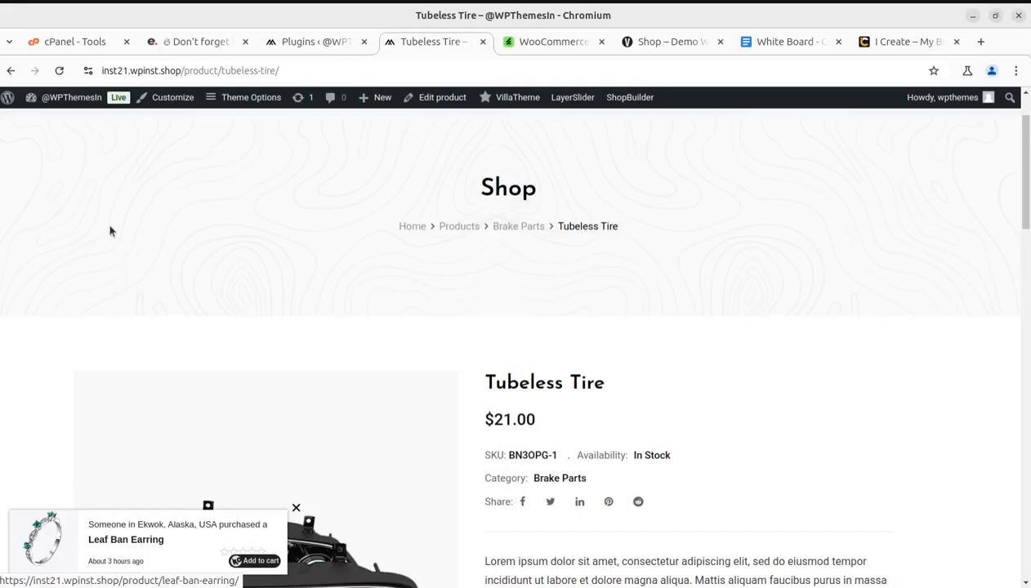
left_click(15, 75)
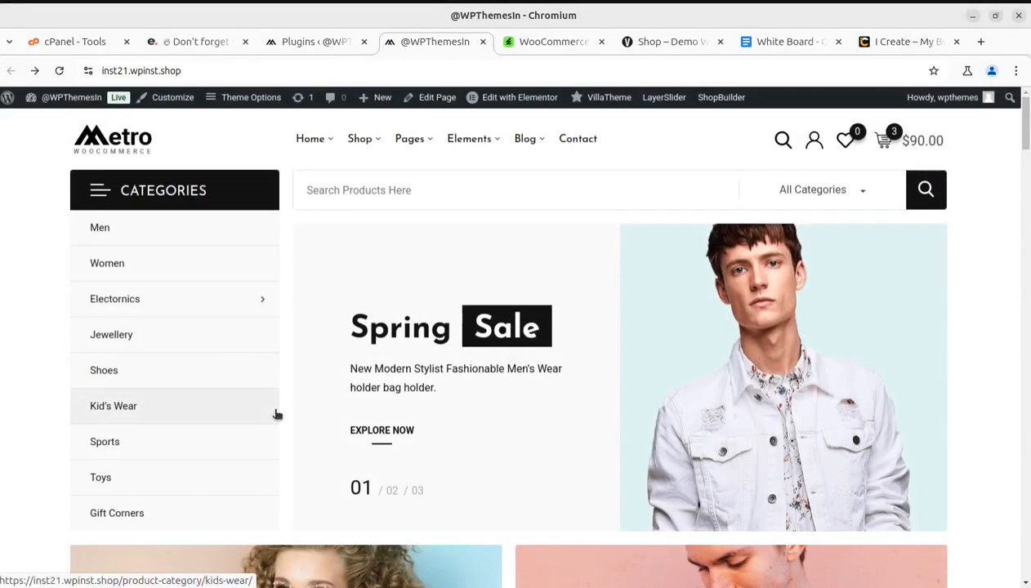
Switch to the WordPress admin's Plugins page and locate WooCommerce Notification Premium in the installed plugins list
left_click(291, 43)
scroll(235, 455, "up", 5)
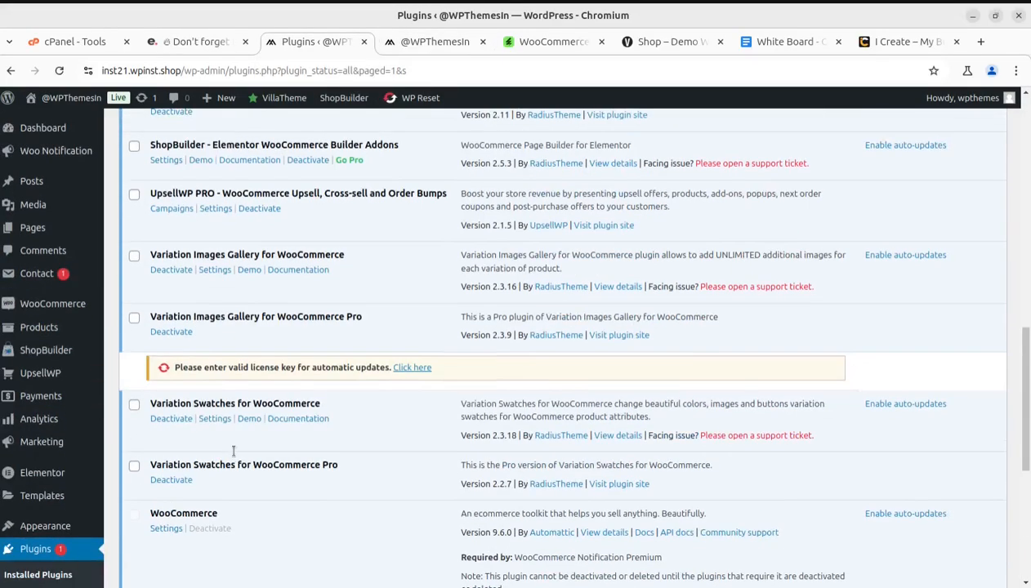
scroll(234, 455, "up", 6)
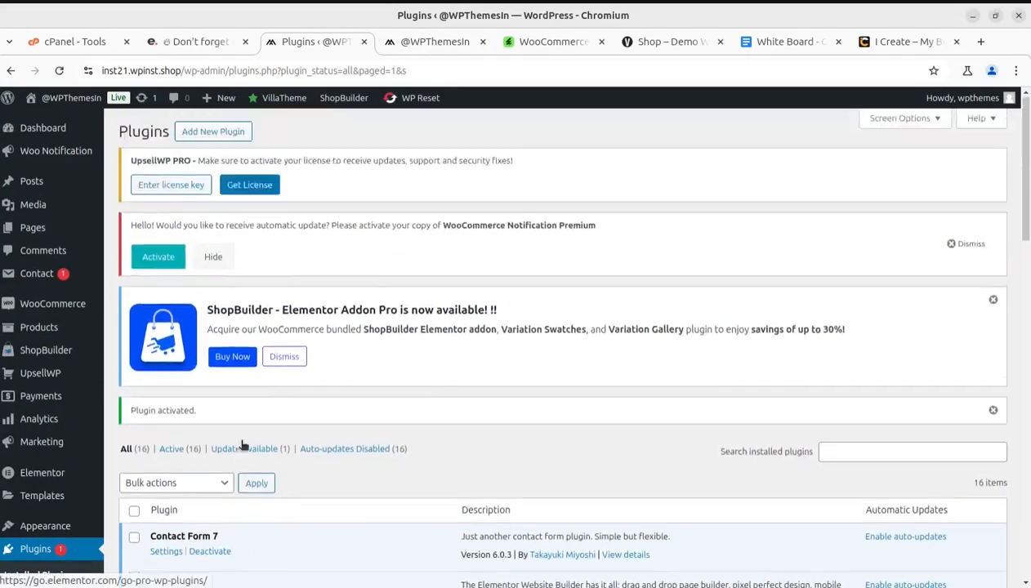
scroll(245, 441, "down", 3)
scroll(250, 450, "down", 4)
scroll(209, 485, "down", 3)
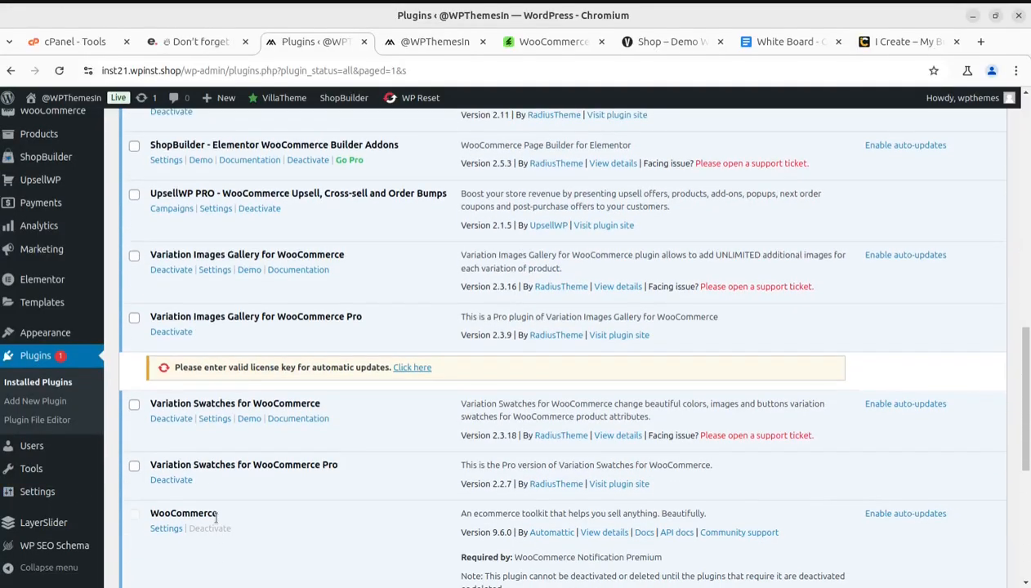
scroll(210, 509, "down", 2)
scroll(217, 523, "down", 2)
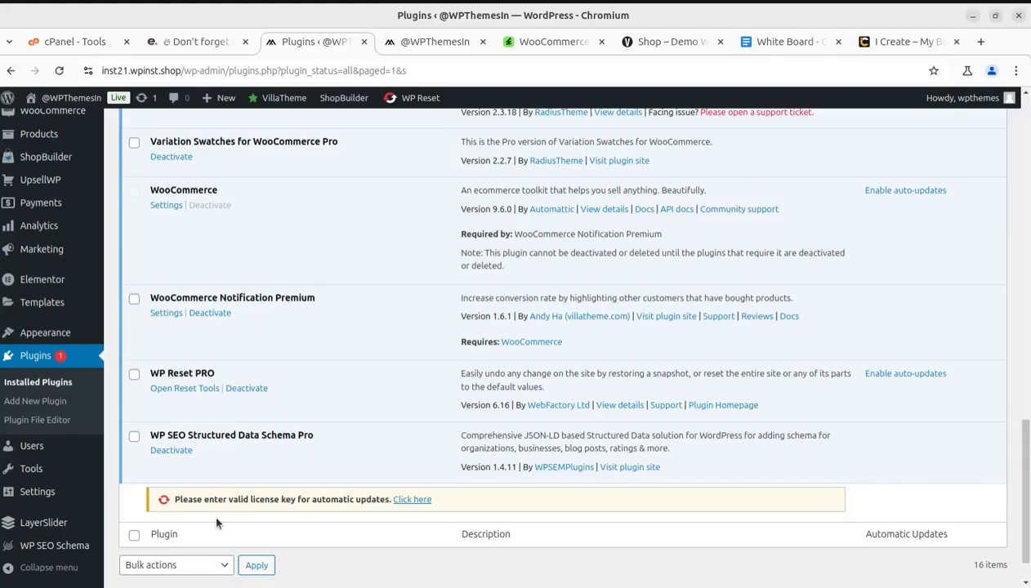
Review the other active plugins around UpsellWP PRO and Variation Swatches, ending at the WooCommerce Notification Premium entry
scroll(217, 521, "up", 3)
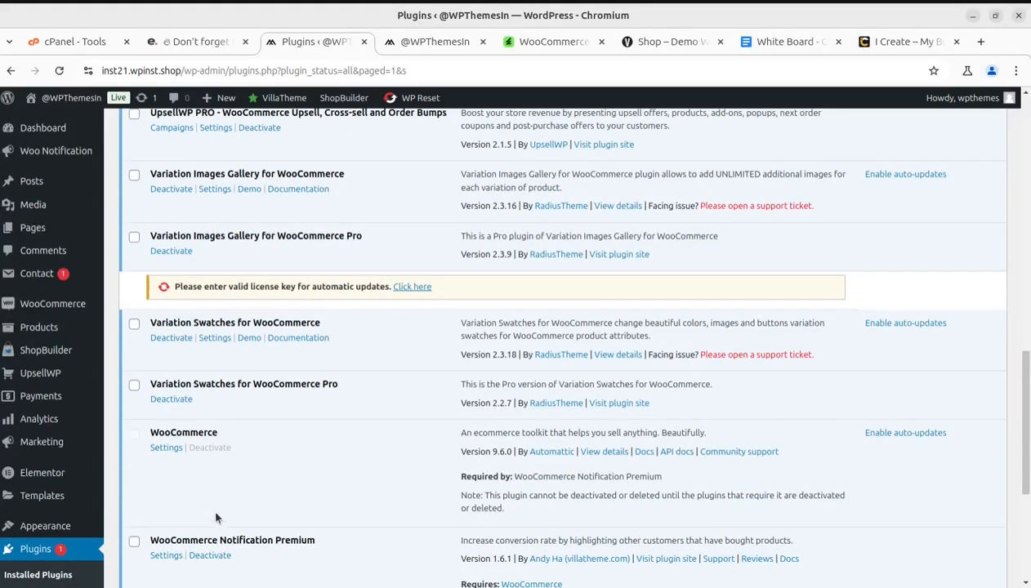
scroll(248, 458, "up", 1)
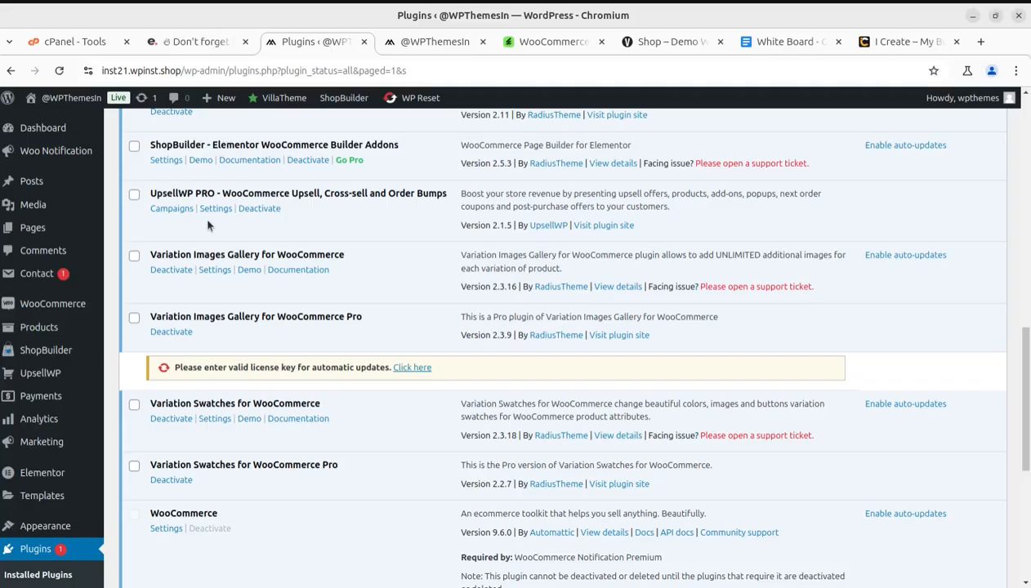
scroll(202, 393, "down", 4)
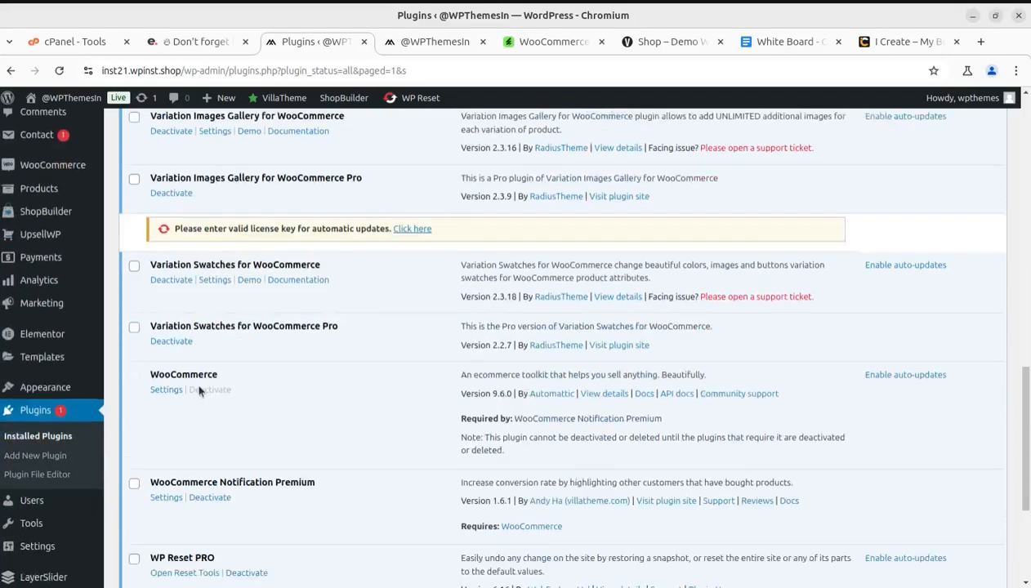
scroll(276, 480, "up", 6)
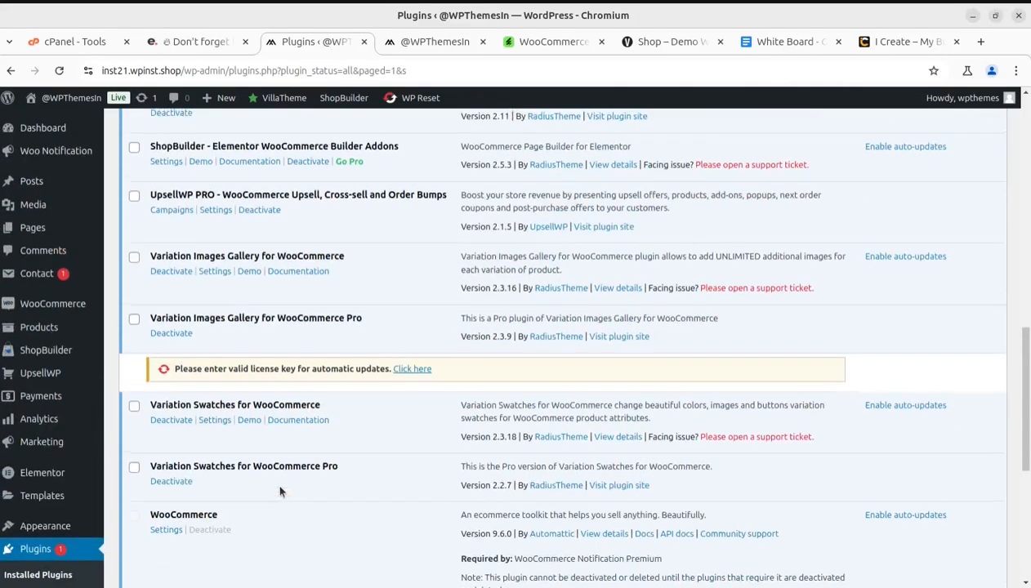
scroll(229, 384, "up", 4)
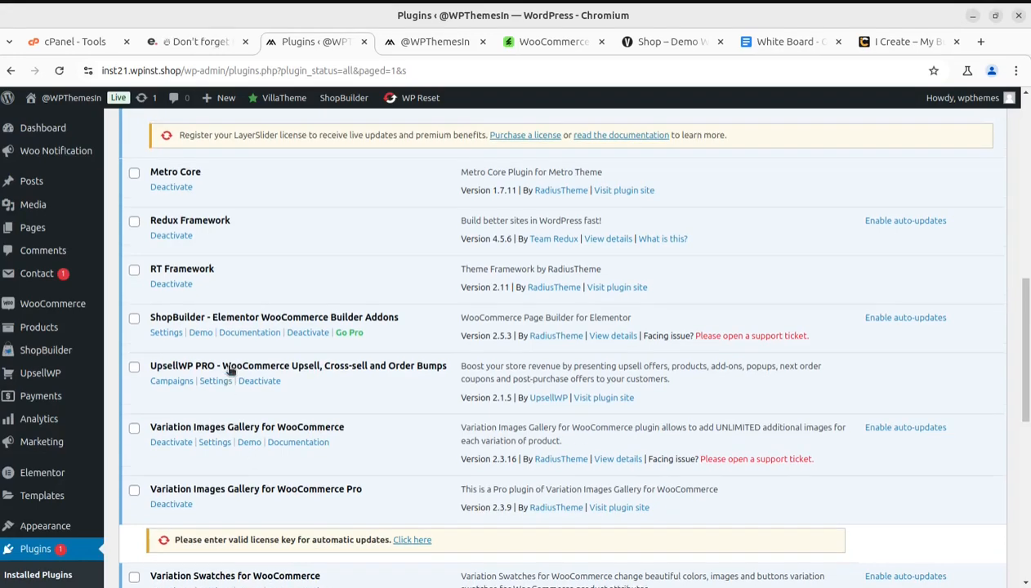
scroll(229, 372, "down", 3)
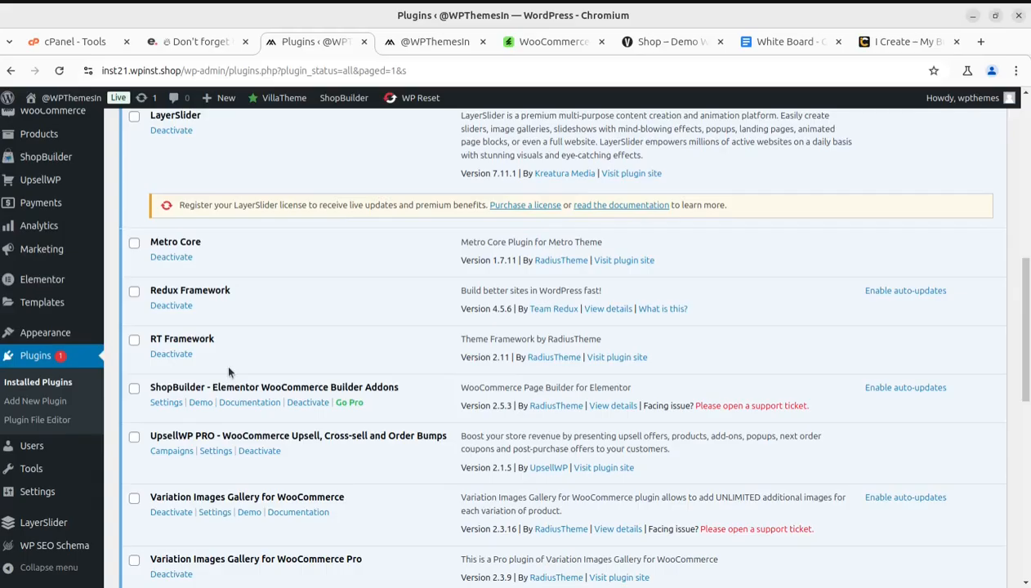
scroll(229, 372, "down", 1)
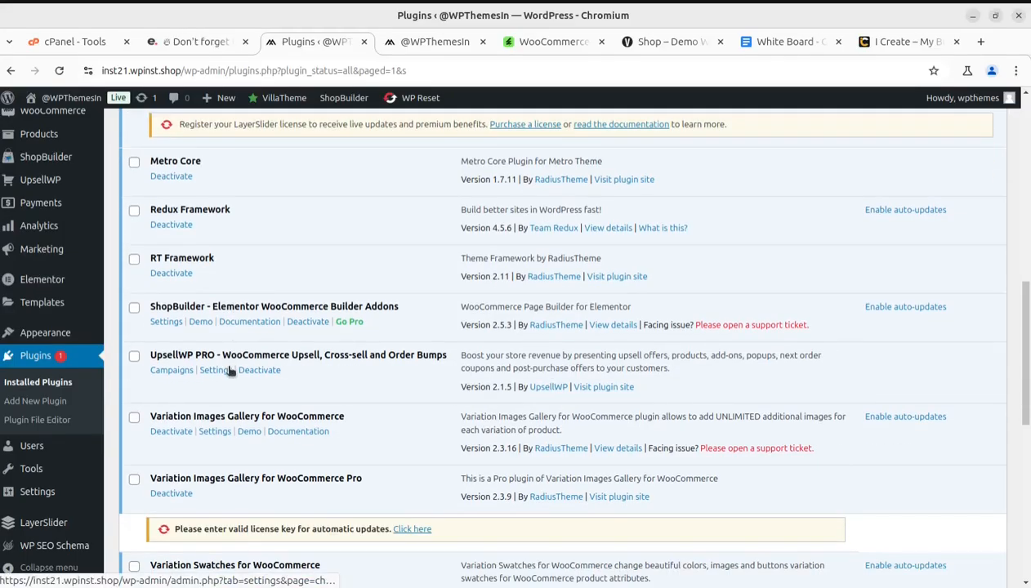
scroll(230, 370, "down", 2)
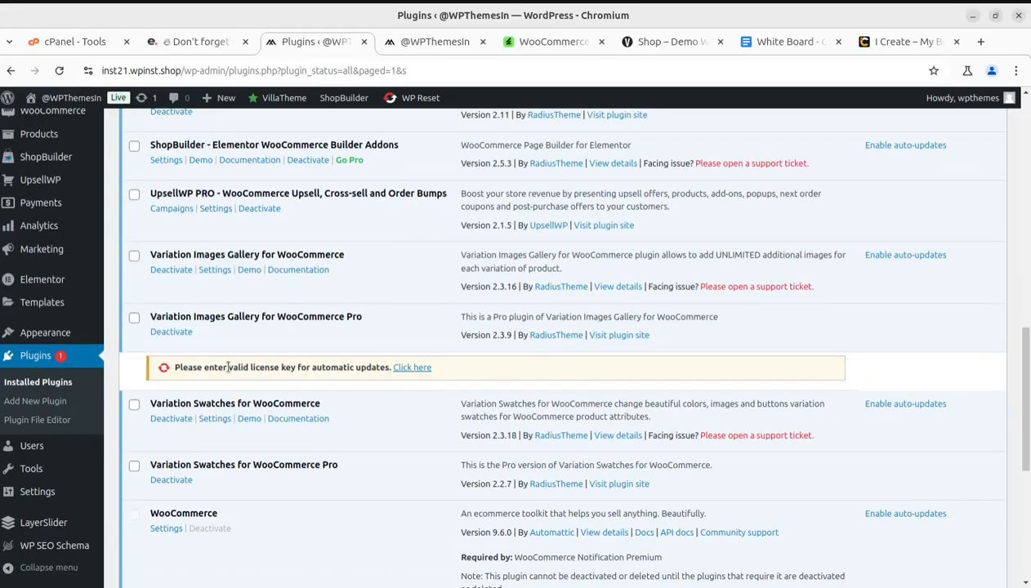
scroll(229, 366, "down", 5)
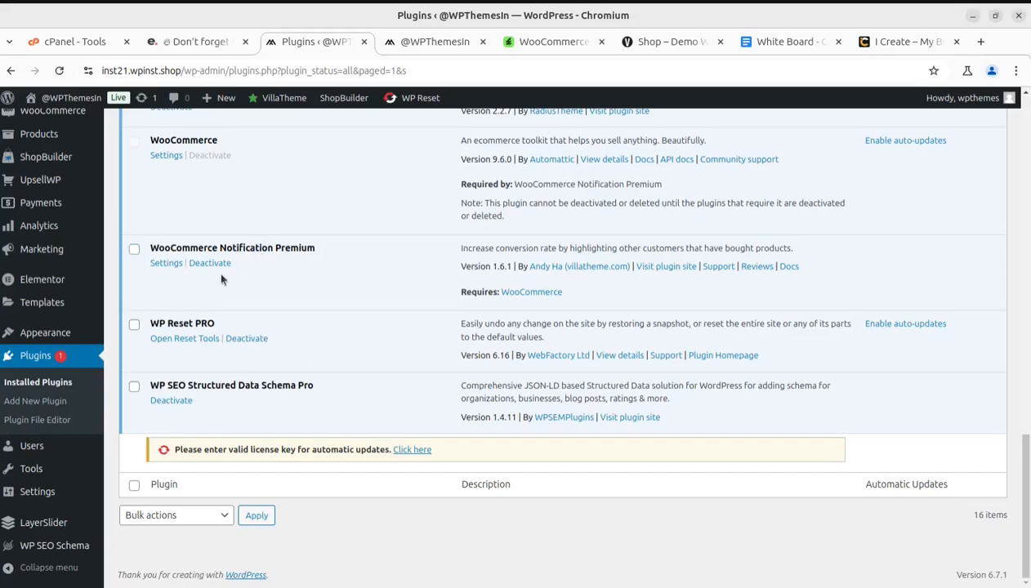
Highlight the Regular License price on the plugin's CodeCanyon item page
left_click(523, 42)
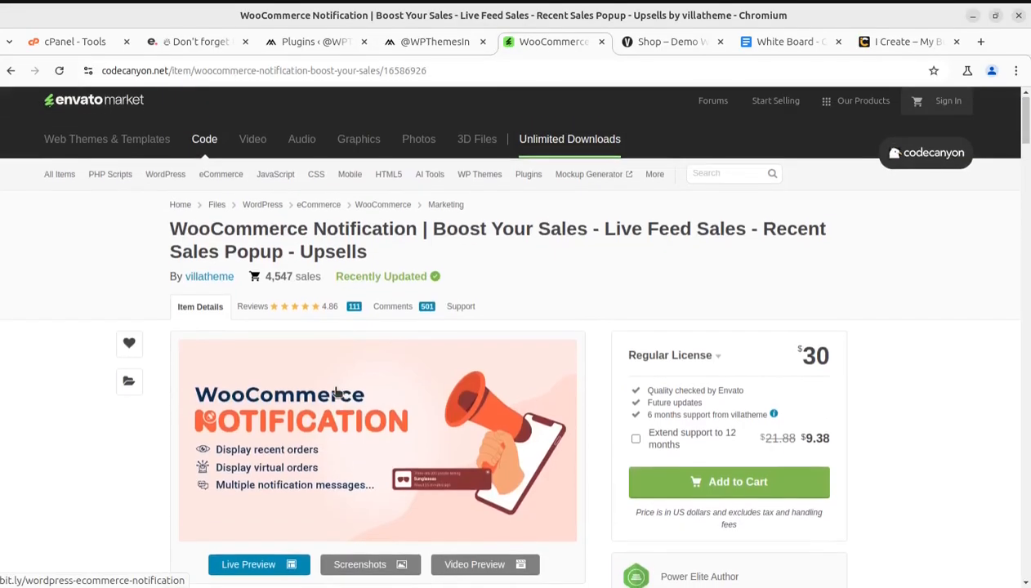
left_click_drag(789, 357, 827, 359)
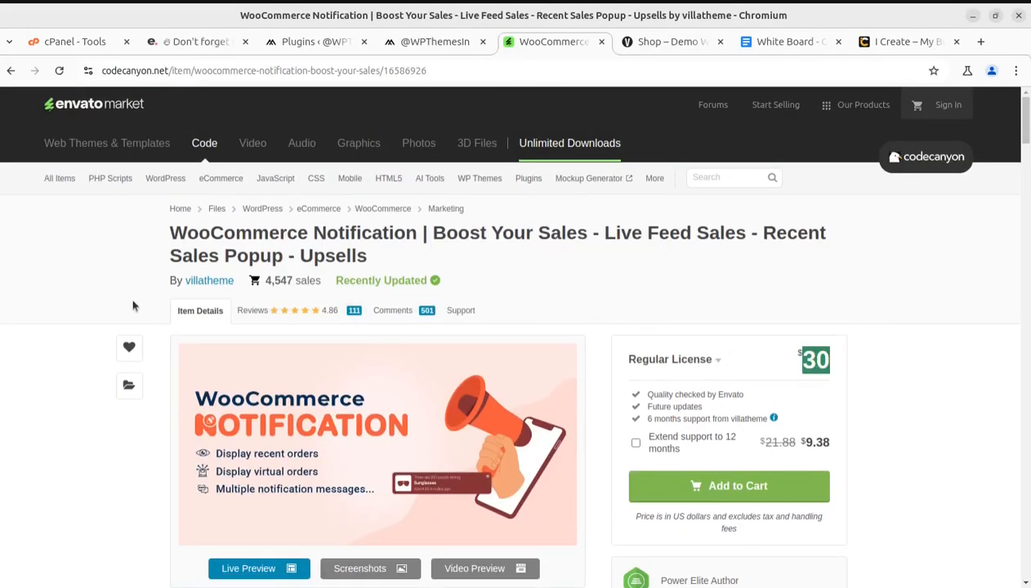
Open the WooCommerce Notification Premium settings from the installed plugins list and dismiss the ShopBuilder and automatic update notices
left_click(303, 41)
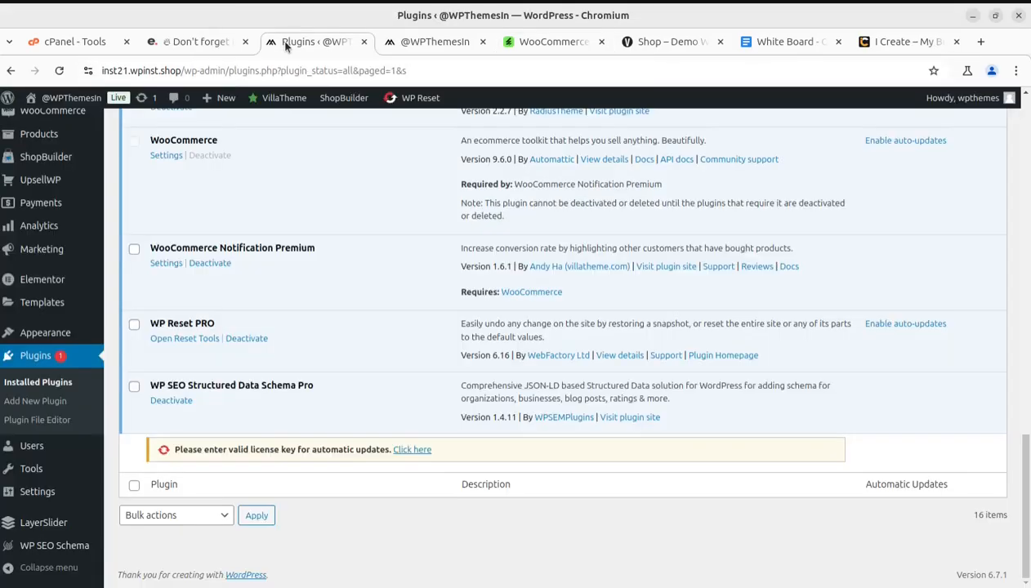
left_click(161, 263)
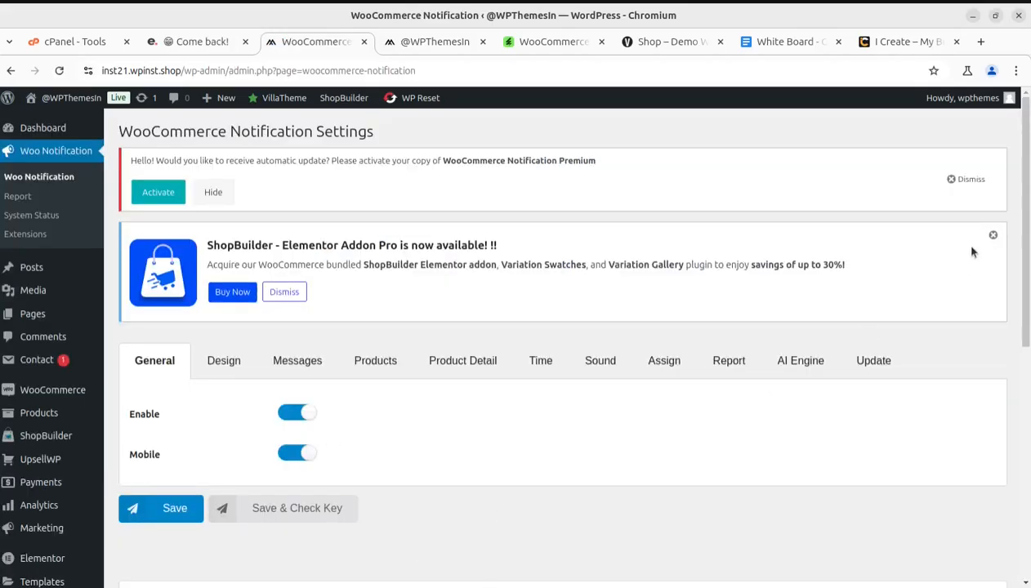
left_click(992, 235)
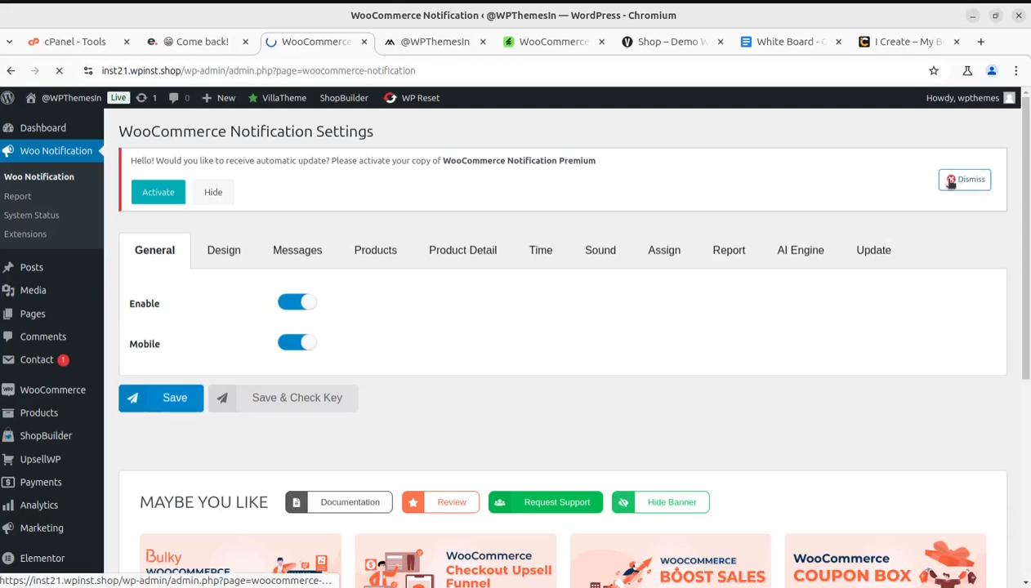
left_click(965, 179)
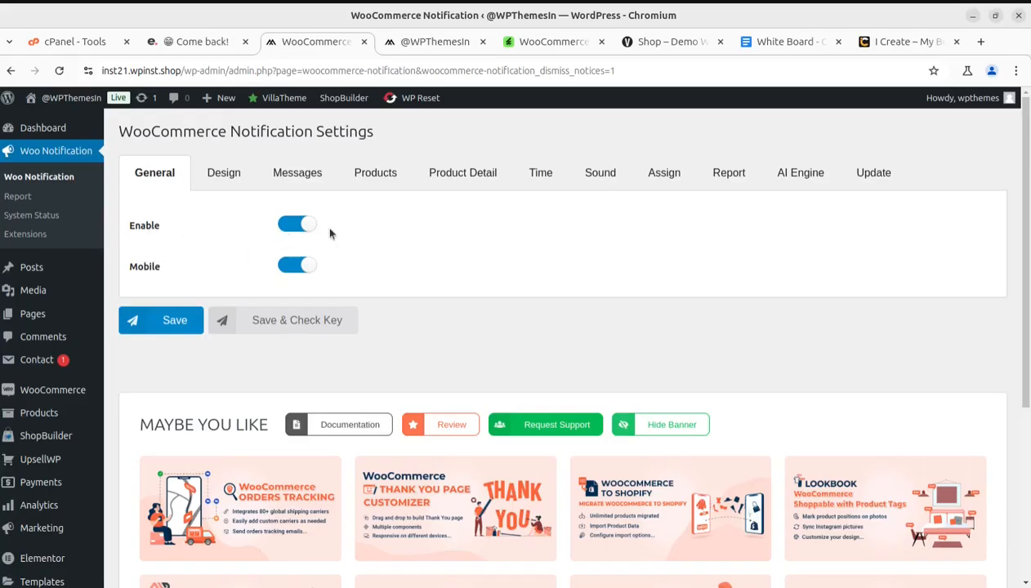
Turn the Mobile option off and back on in the general notification settings
left_click(290, 268)
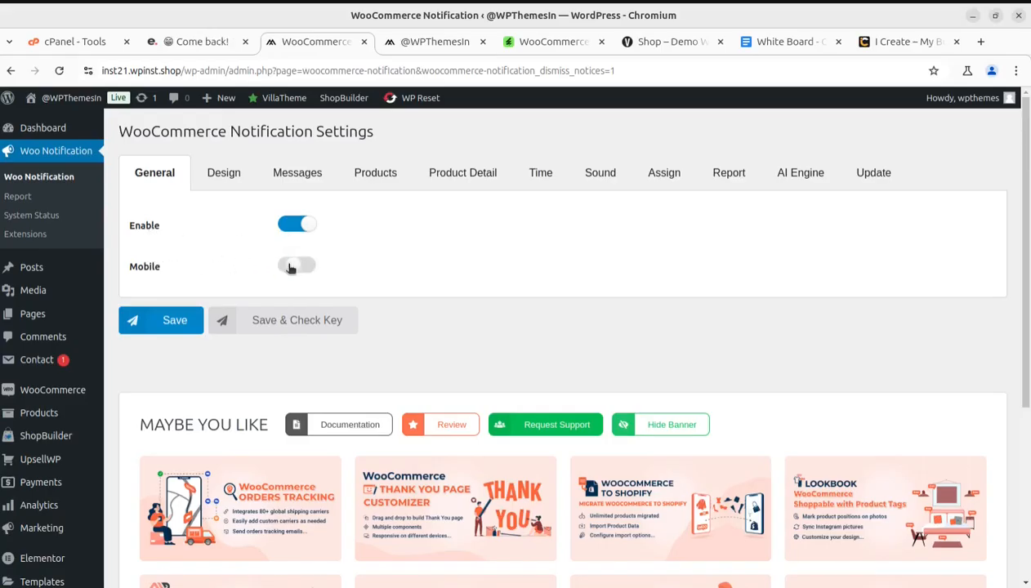
left_click(292, 268)
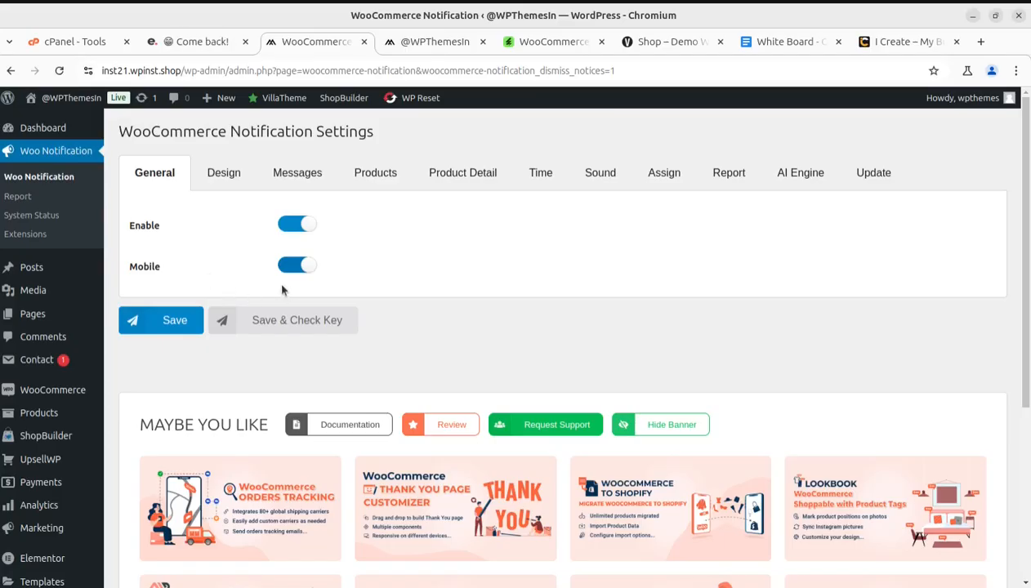
scroll(282, 290, "down", 2)
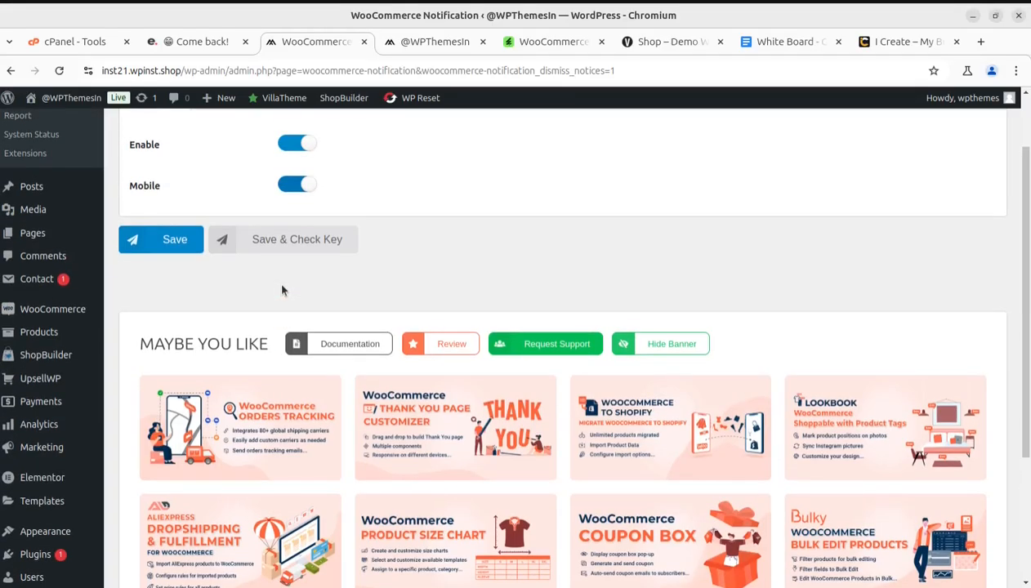
scroll(282, 290, "up", 2)
Browse the notification design templates, try Orange, and select the Grey template
left_click(219, 176)
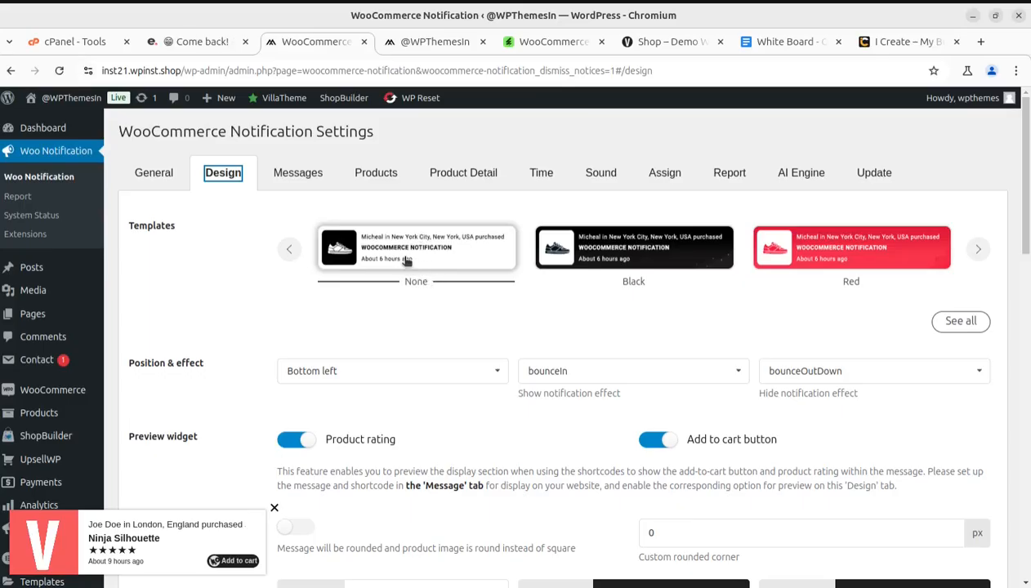
left_click(978, 250)
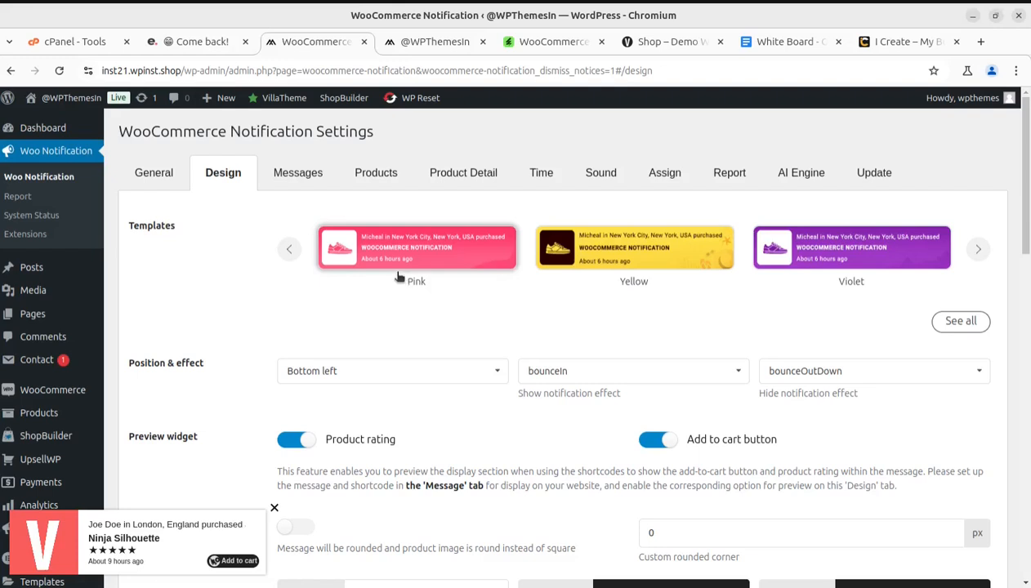
left_click(978, 250)
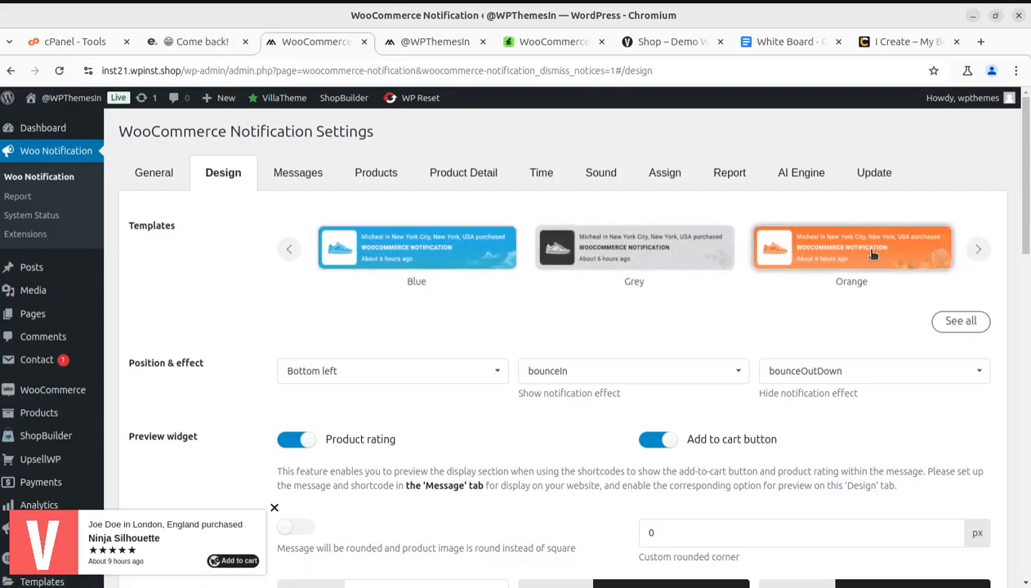
left_click(827, 258)
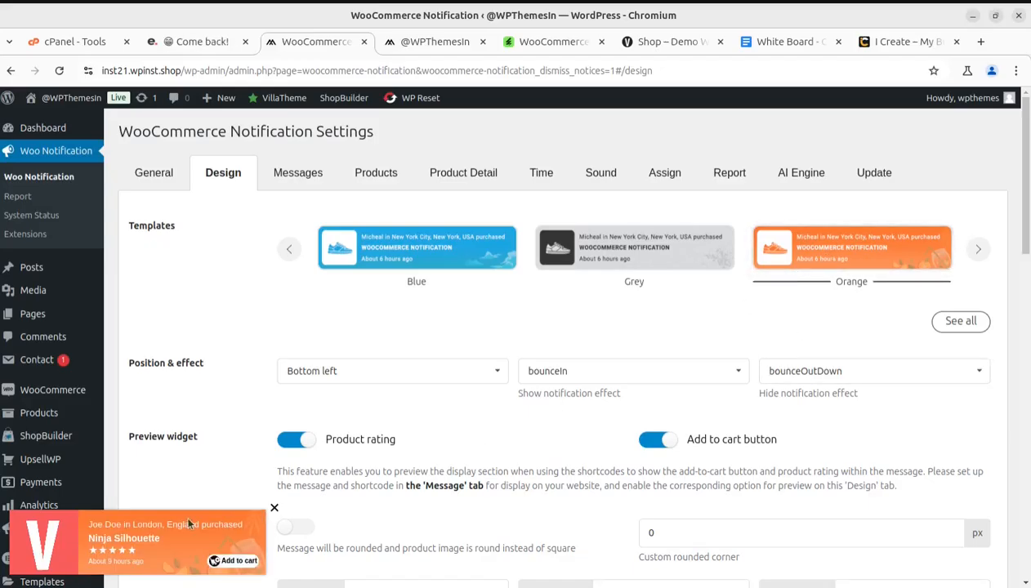
left_click(634, 282)
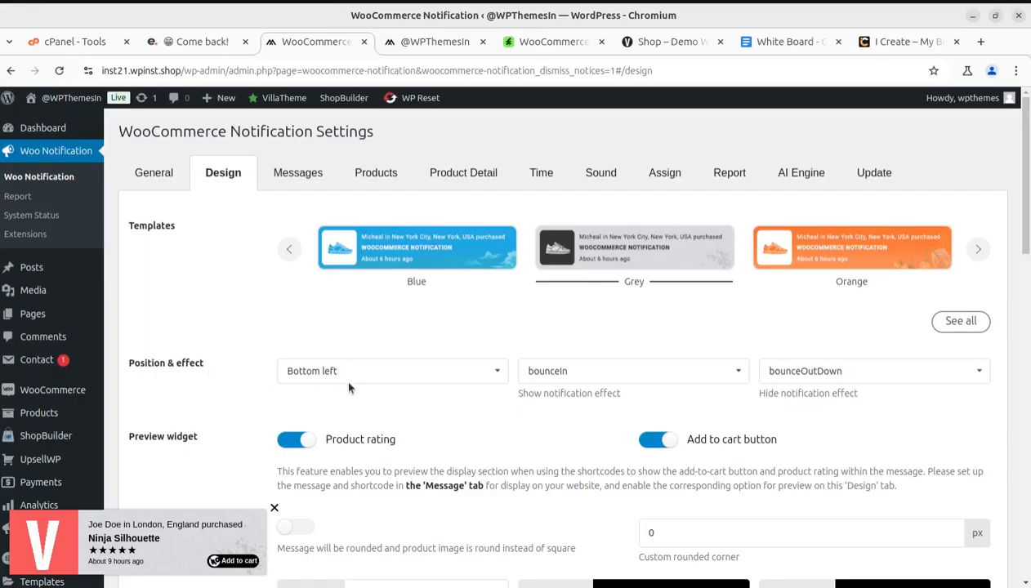
Try the bounceInDown, bounceInLeft and fadeIn show effects, restore bounceIn, and keep bounceOutDown as the hide effect
left_click(619, 377)
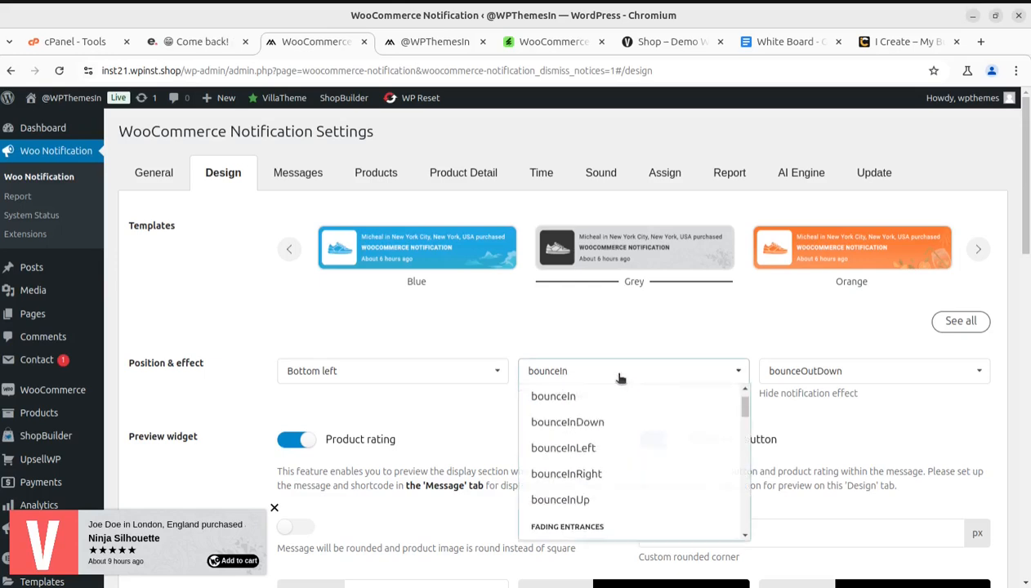
left_click(589, 423)
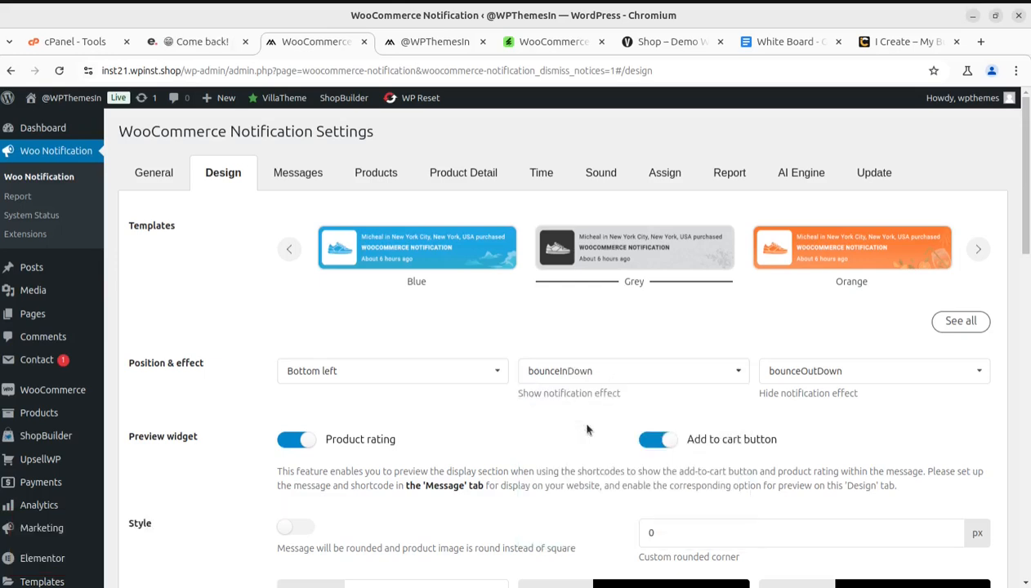
left_click(608, 375)
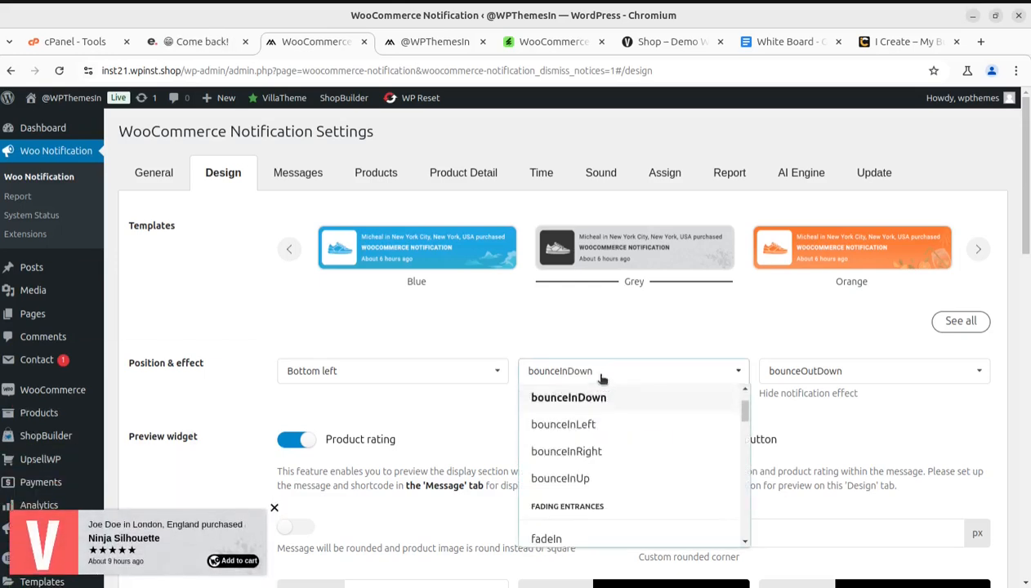
left_click(577, 427)
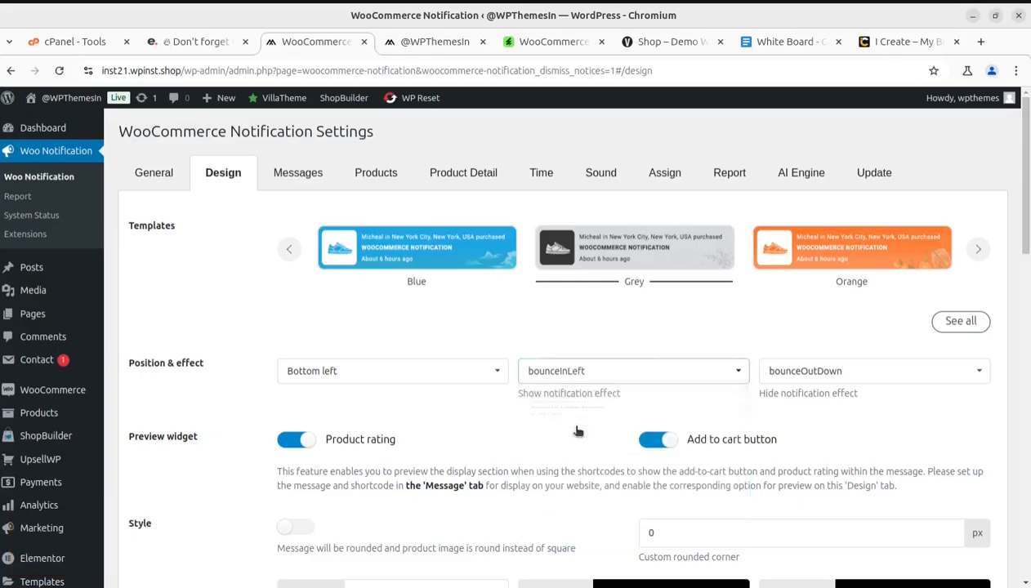
left_click(617, 370)
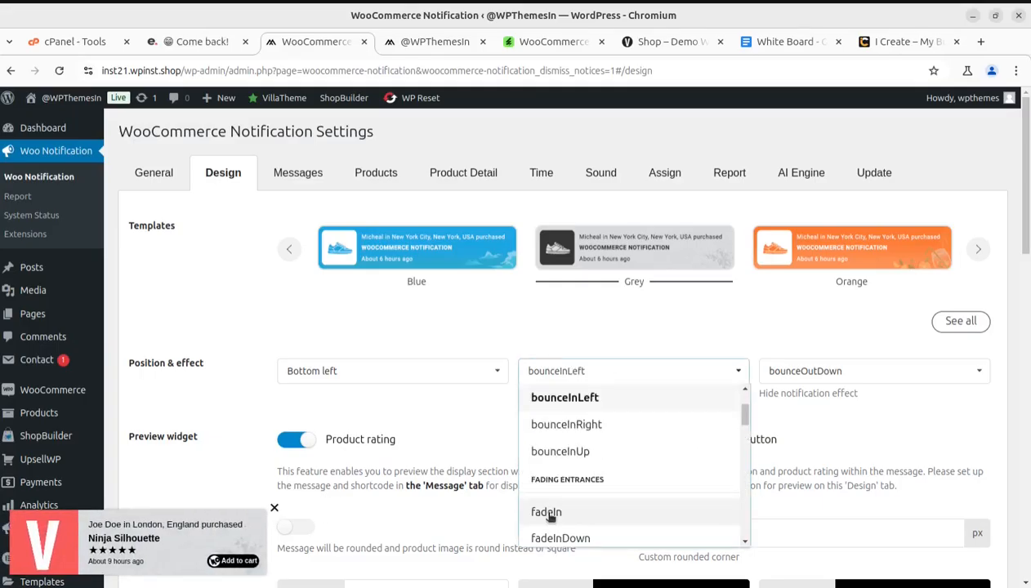
left_click(550, 512)
left_click(614, 378)
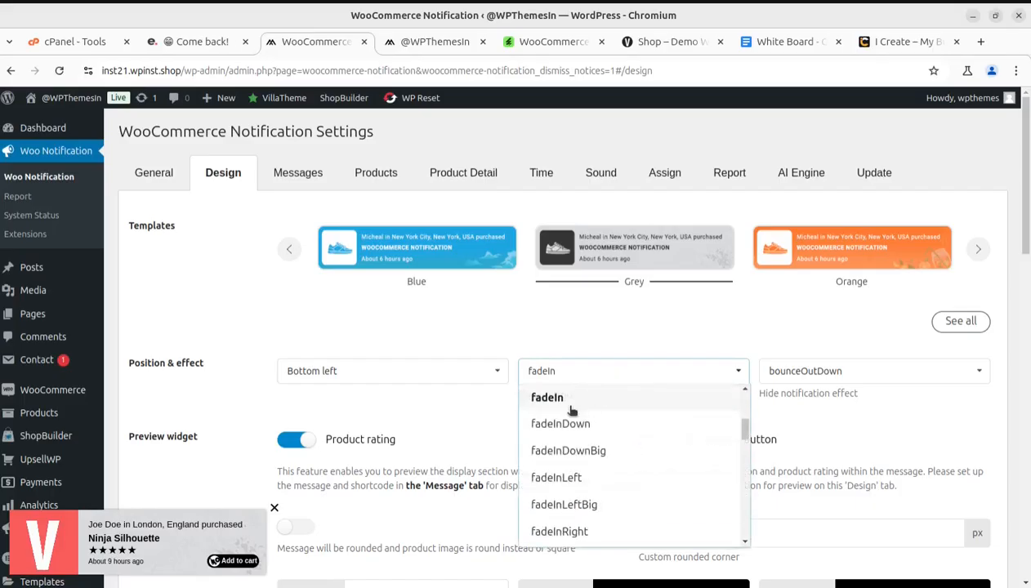
scroll(572, 425, "up", 5)
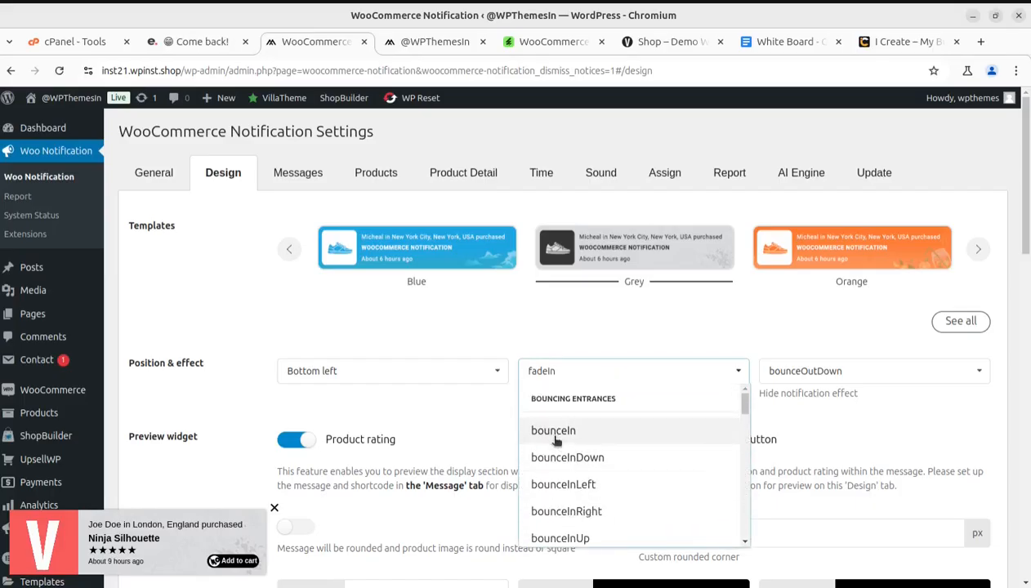
left_click(585, 430)
left_click(842, 373)
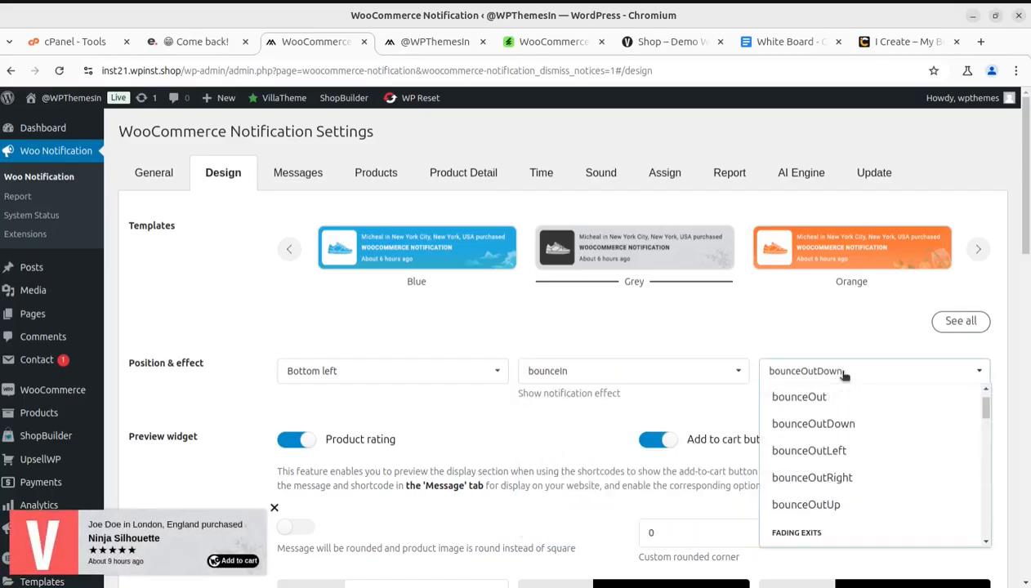
left_click(817, 425)
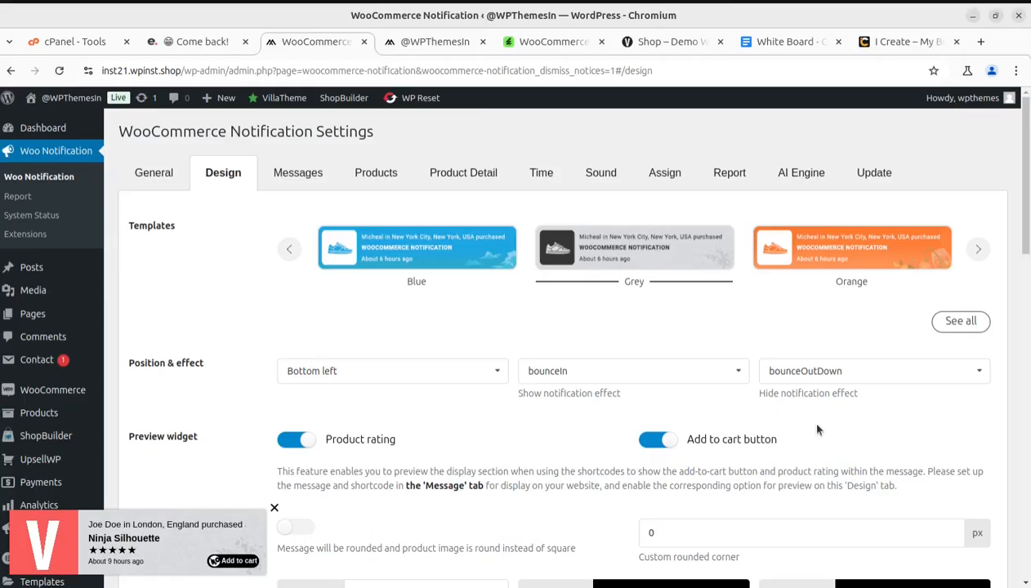
Set the notification's image position to Right, then restore it to Left
scroll(392, 437, "down", 2)
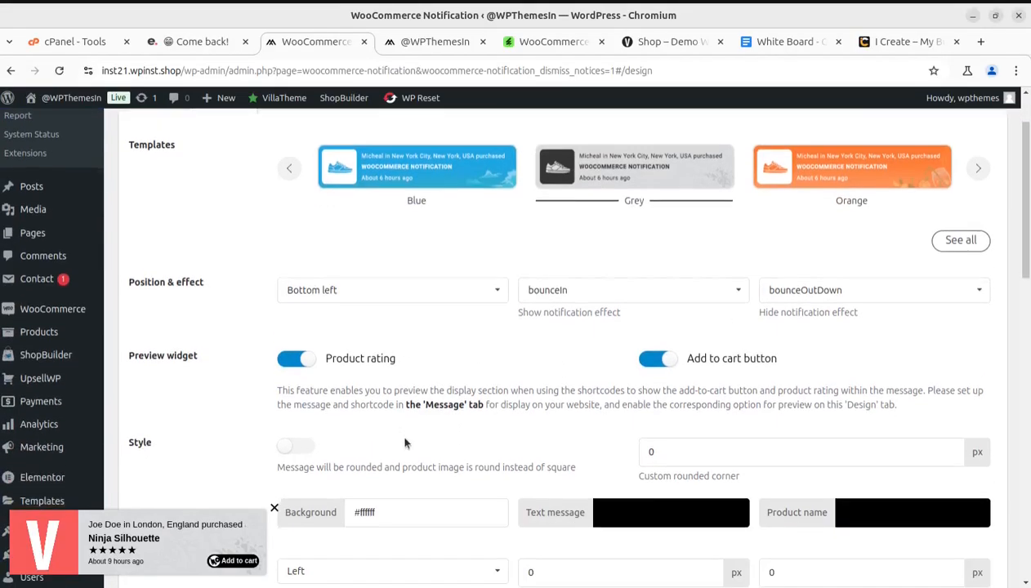
scroll(357, 447, "down", 3)
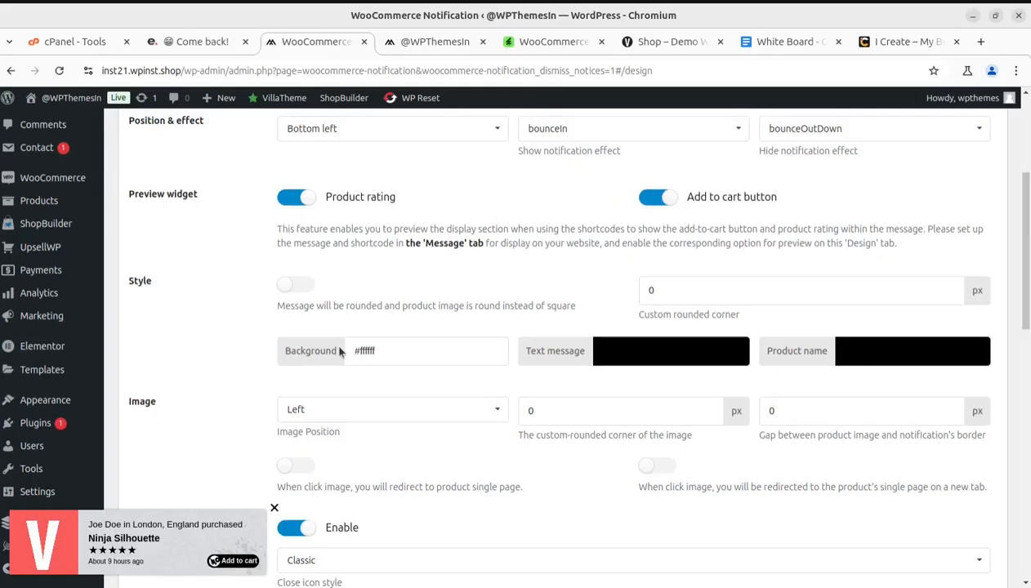
scroll(341, 351, "up", 2)
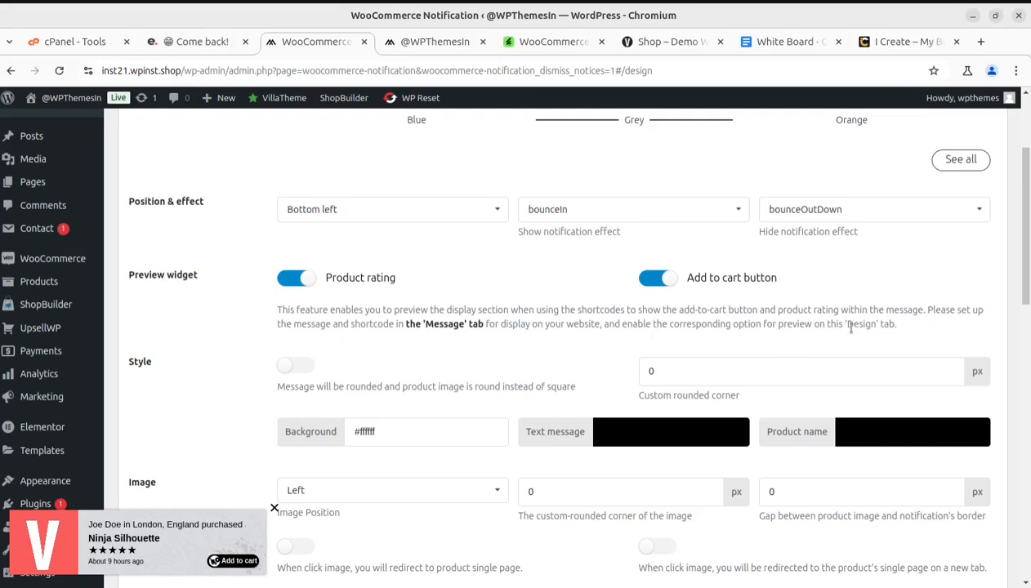
scroll(181, 361, "down", 4)
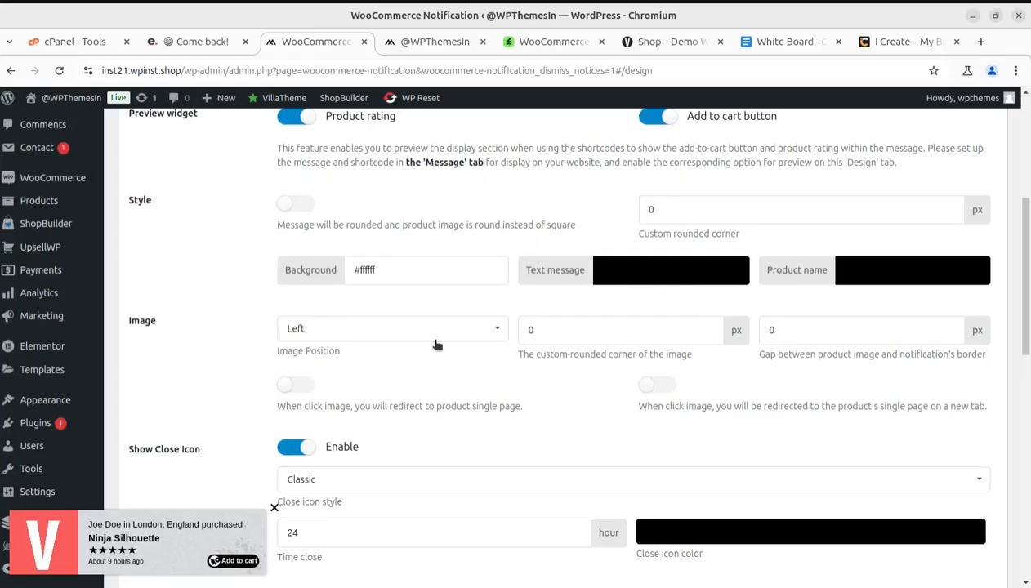
scroll(451, 338, "down", 4)
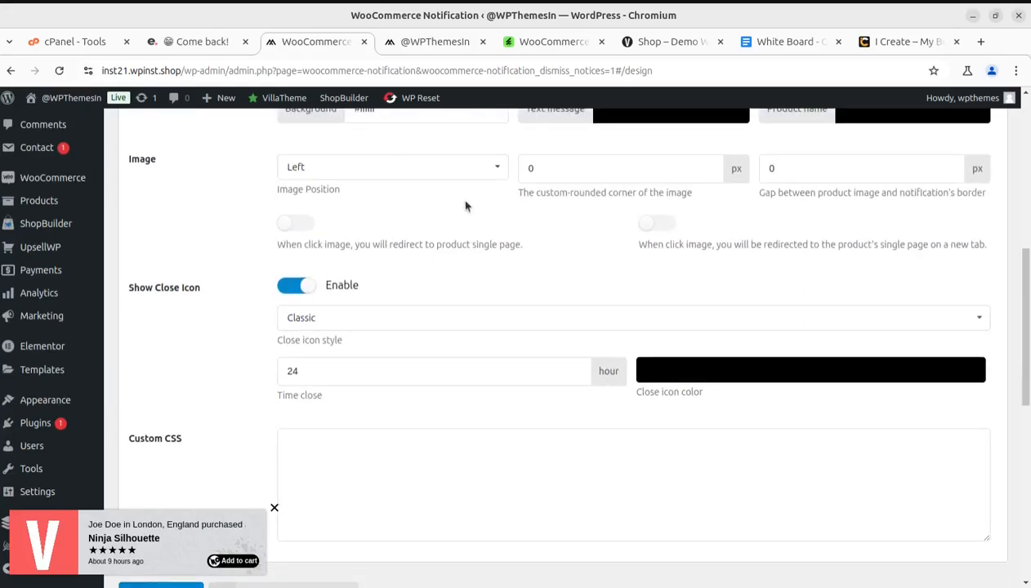
left_click(480, 172)
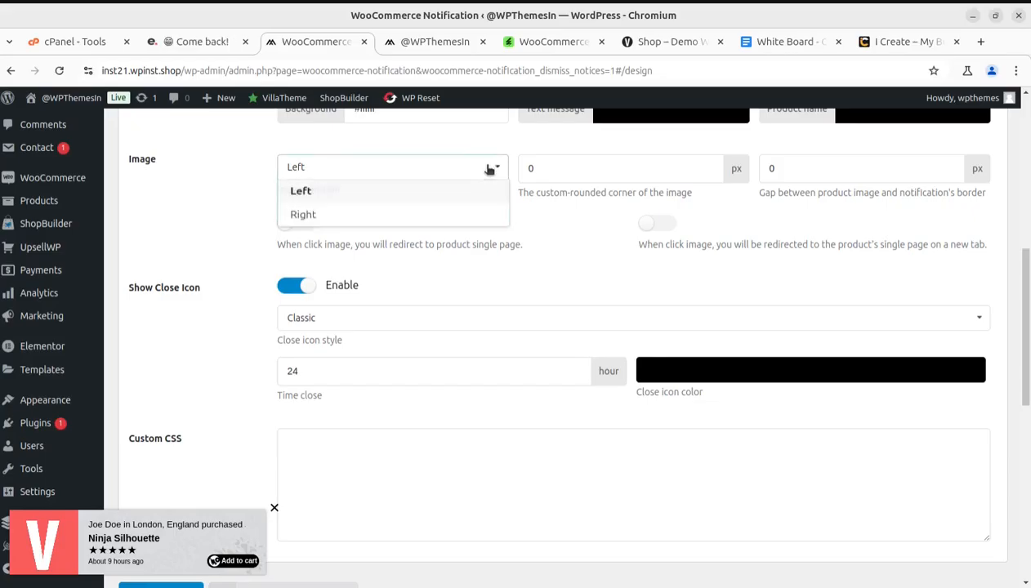
left_click(388, 219)
left_click(394, 167)
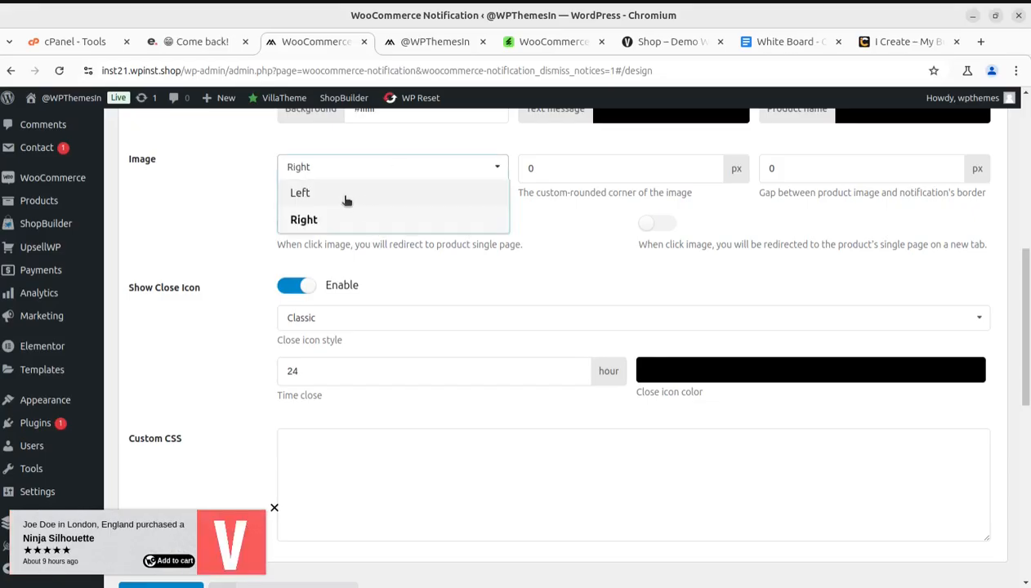
left_click(347, 194)
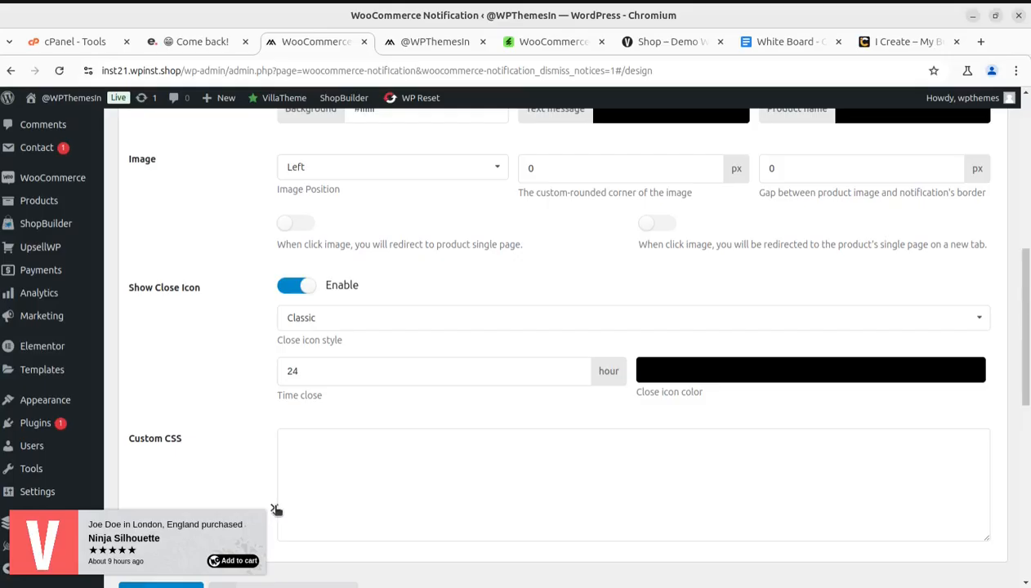
Turn the Show Close Icon option off and back on, and review the remaining design settings
left_click(288, 287)
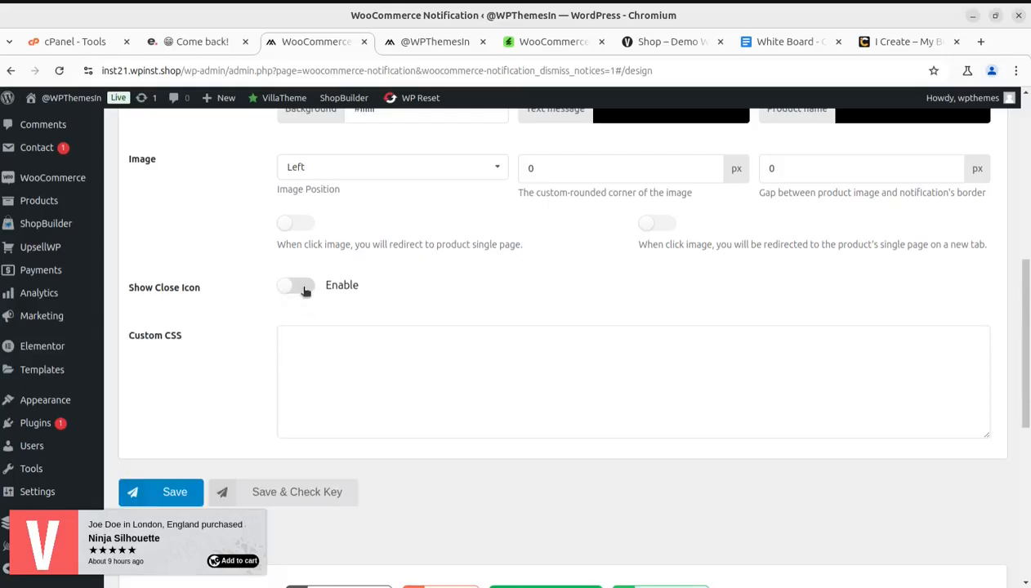
left_click(304, 290)
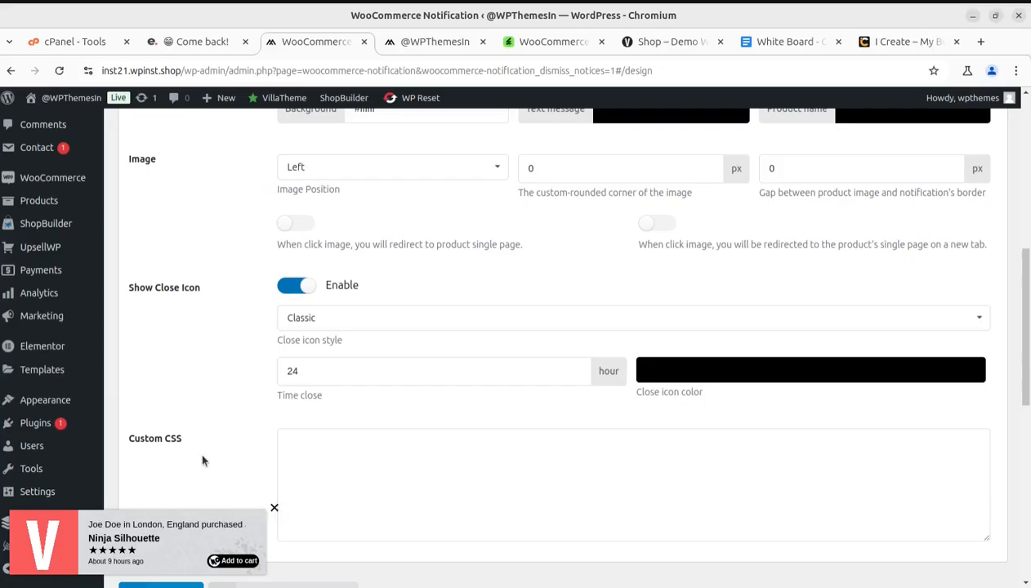
scroll(203, 462, "down", 2)
scroll(218, 382, "down", 1)
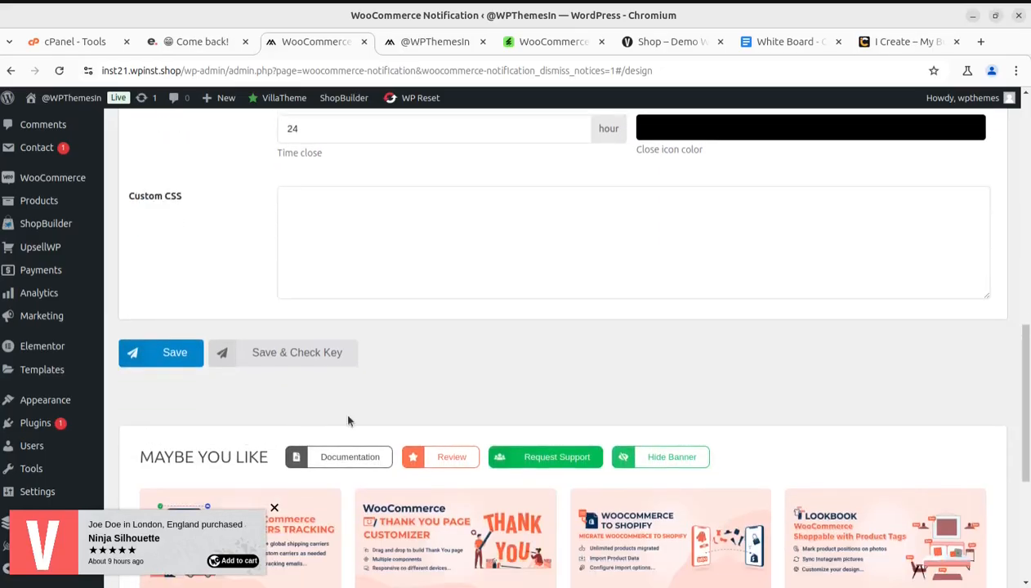
scroll(348, 417, "down", 3)
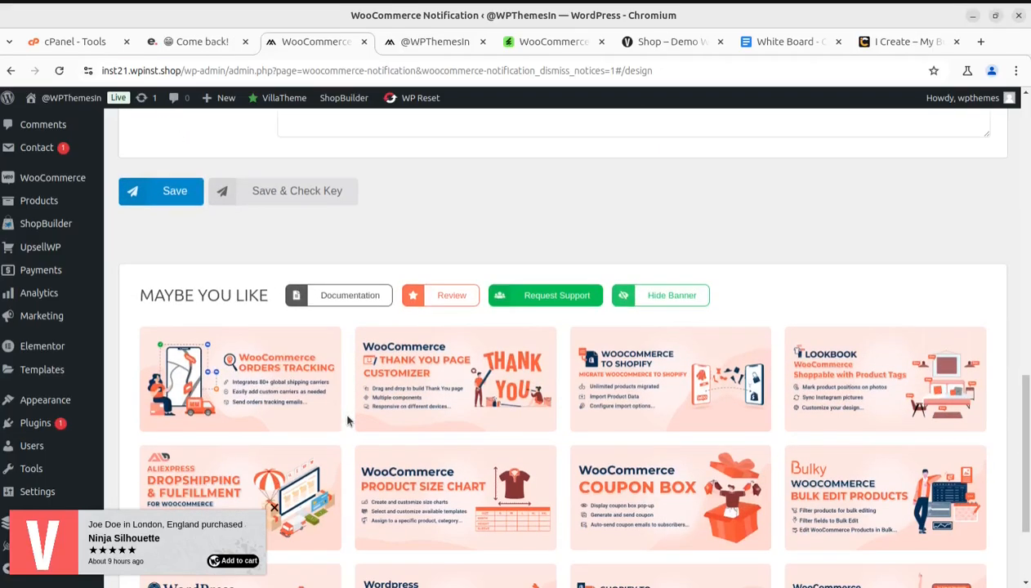
Open the message settings and highlight the {city} and {product_with_link} shortcodes in the first purchased message
scroll(347, 421, "up", 10)
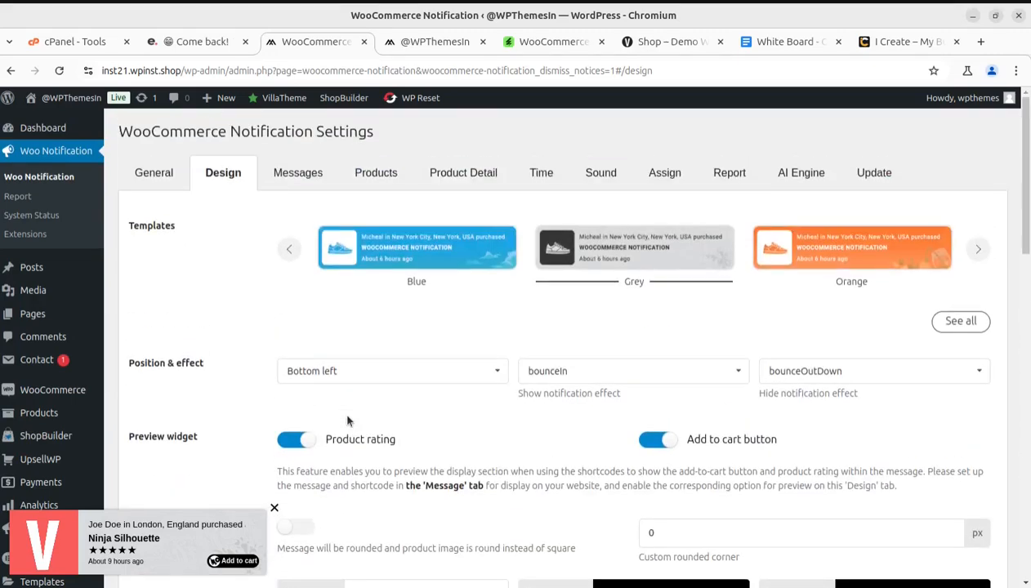
left_click(289, 178)
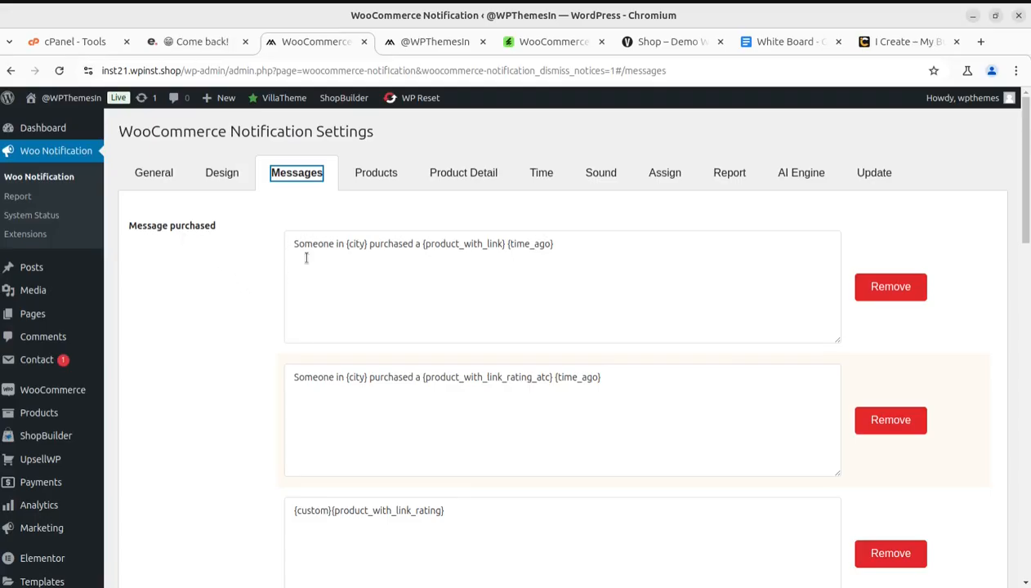
double_click(357, 243)
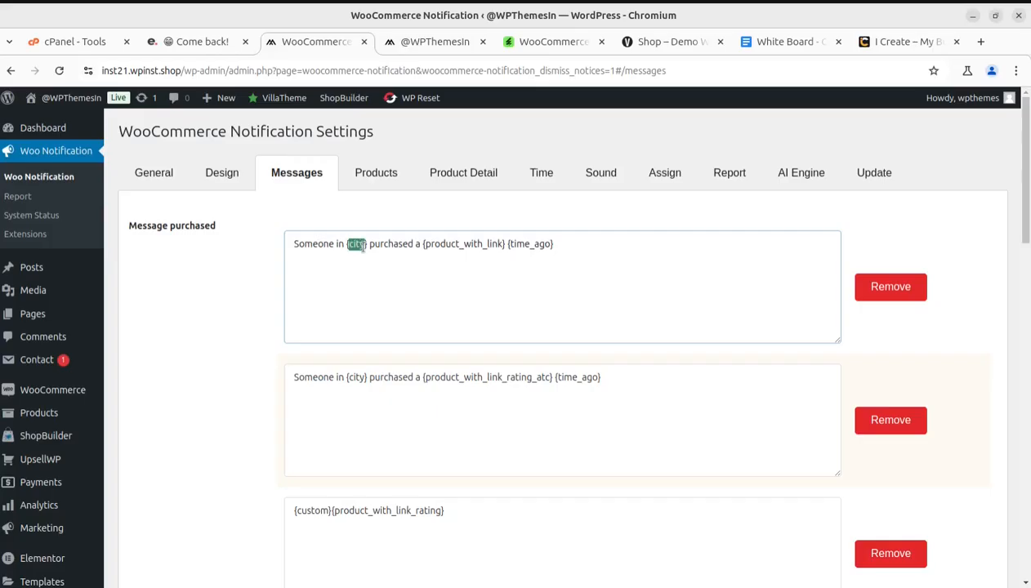
left_click(357, 286)
left_click_drag(428, 244, 505, 245)
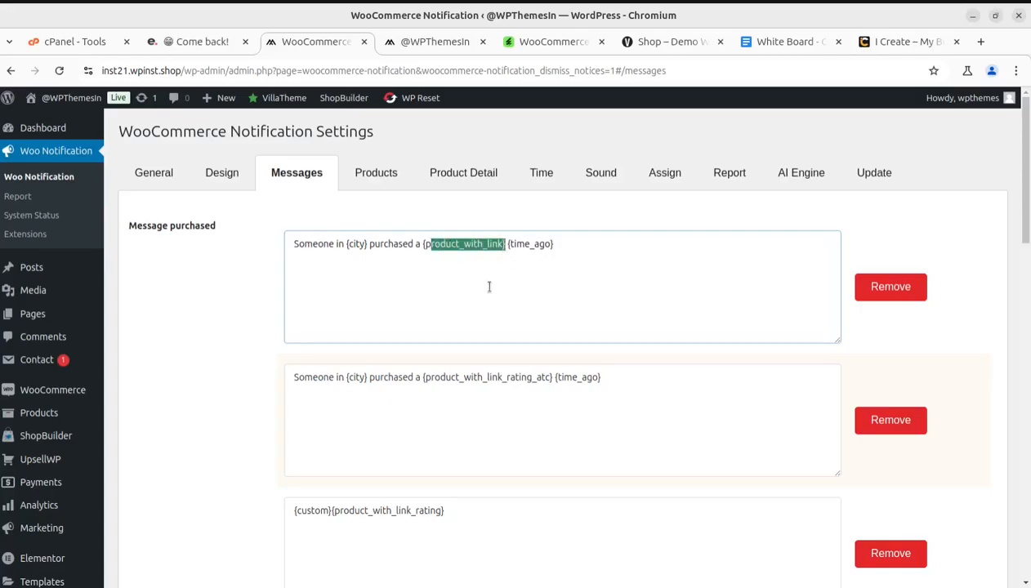
left_click(505, 268)
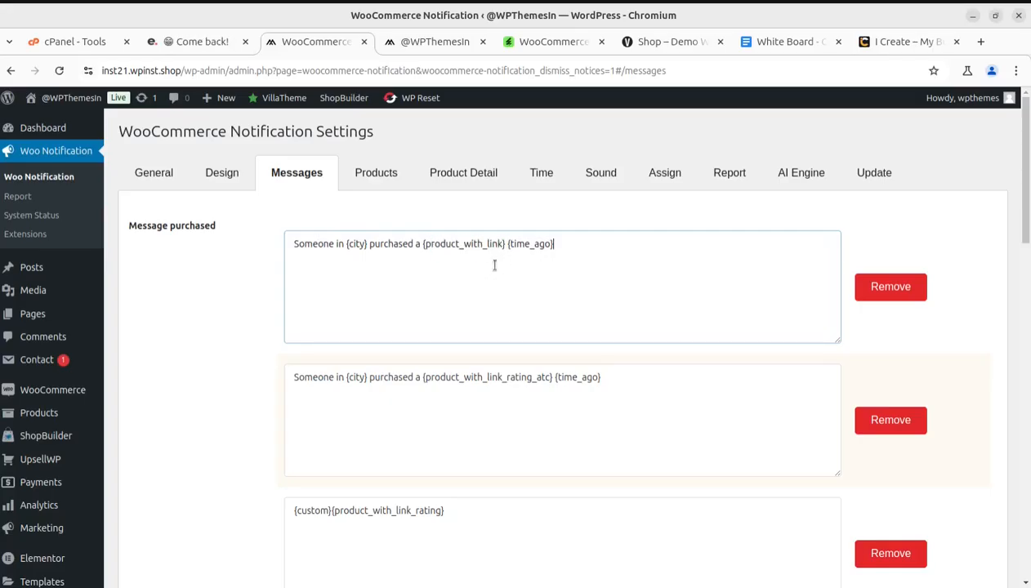
Examine the message shortcode list, highlighting {first_name}, {short_name}, {city} and {country}, and view the Custom, Min Number and Max number fields
scroll(408, 367, "down", 2)
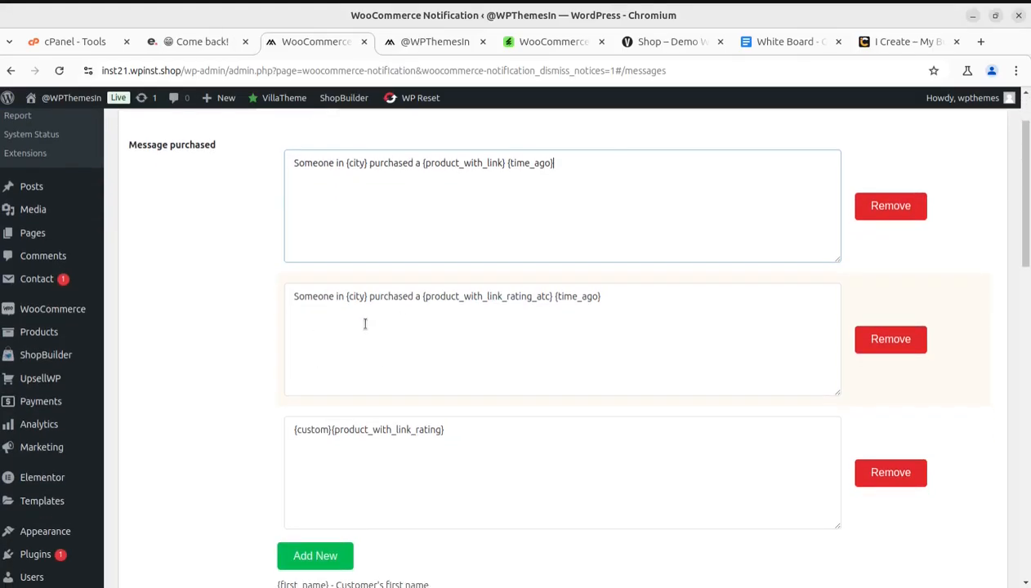
scroll(417, 347, "down", 3)
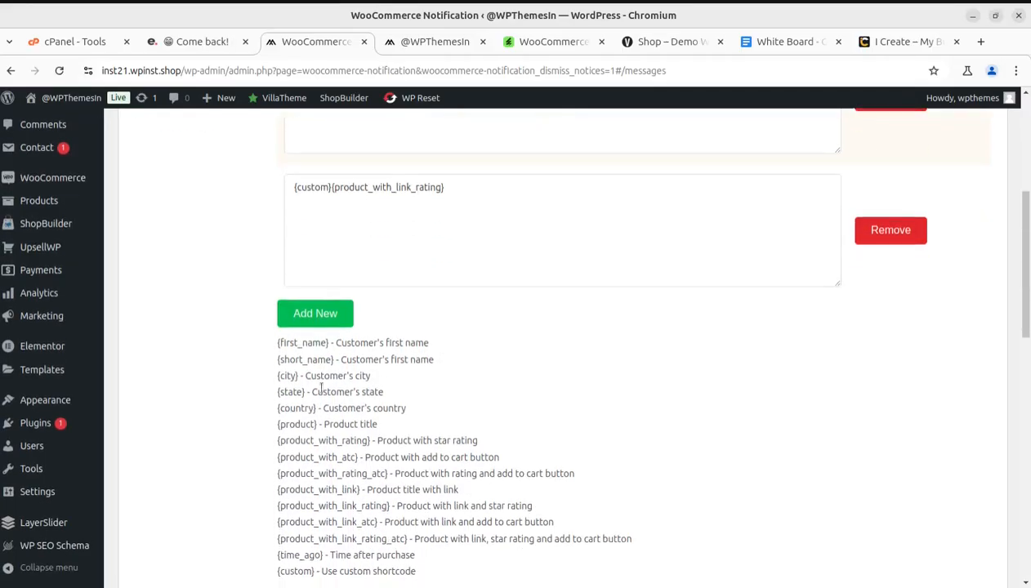
left_click_drag(277, 343, 440, 349)
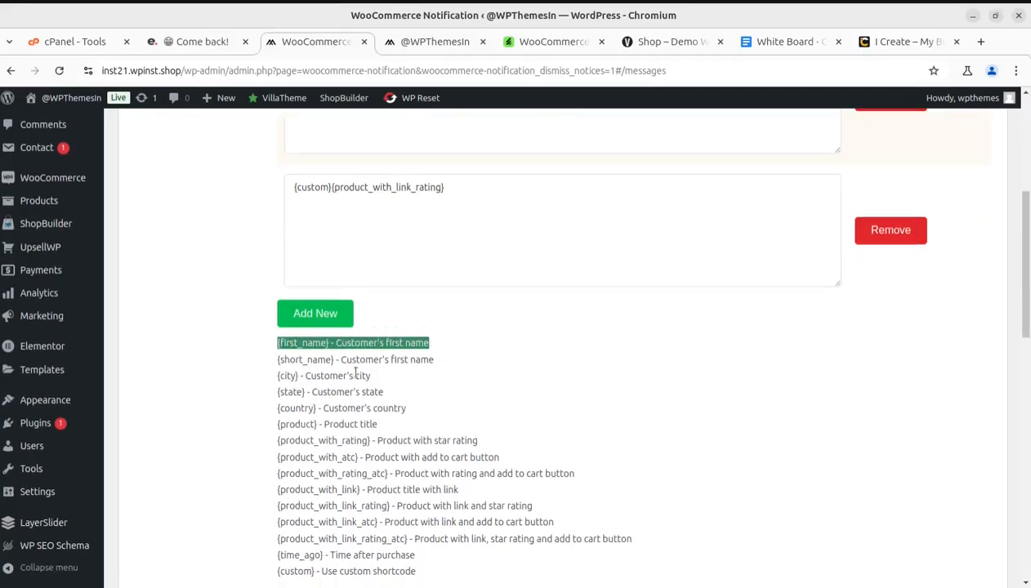
left_click_drag(277, 359, 333, 361)
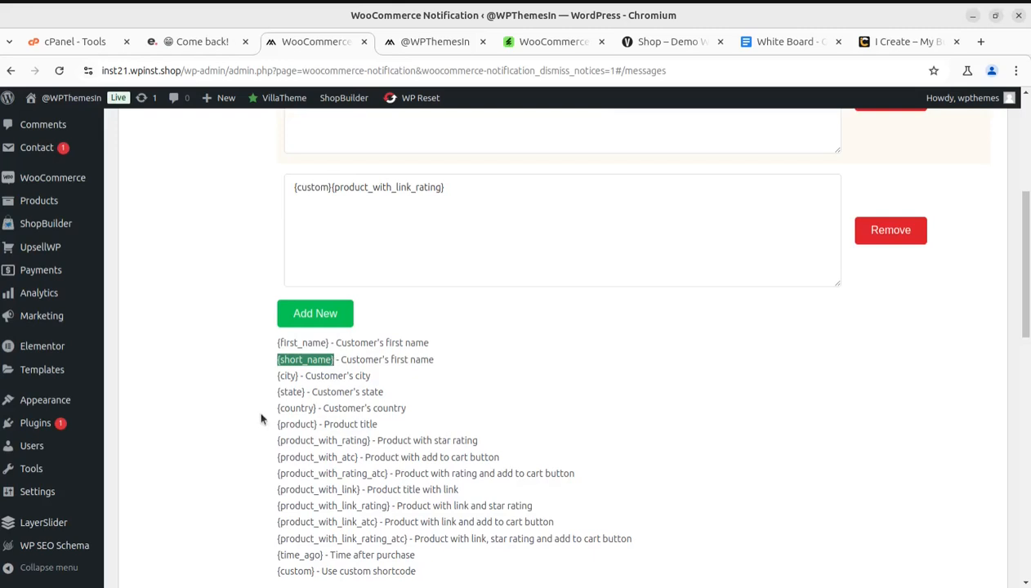
left_click_drag(277, 377, 413, 380)
scroll(314, 488, "down", 3)
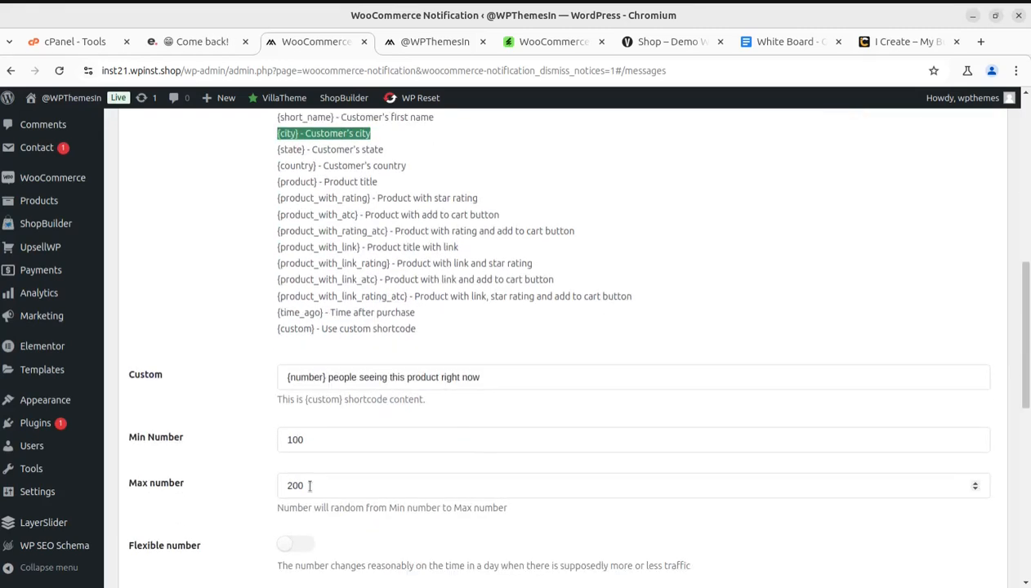
scroll(309, 485, "up", 2)
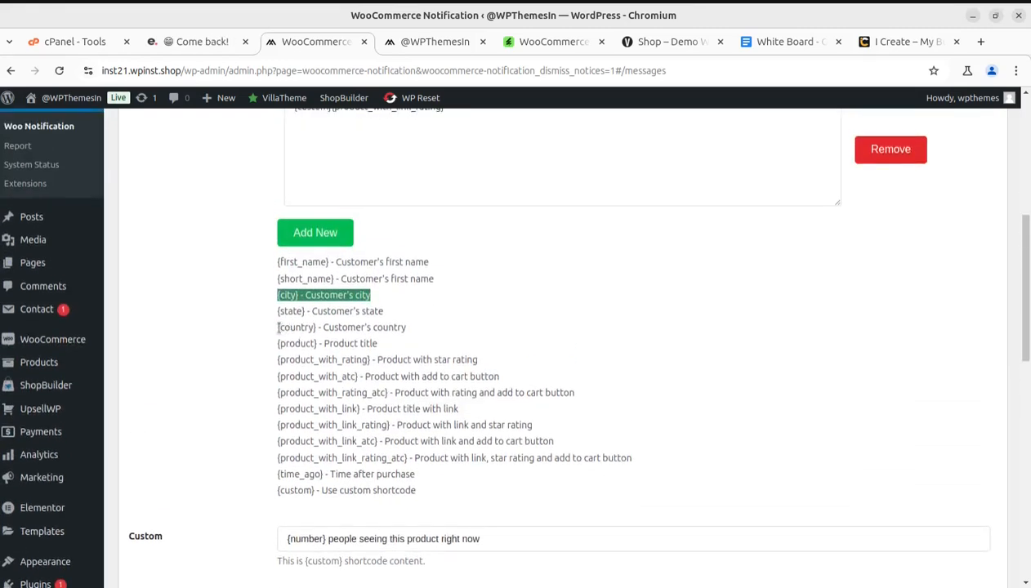
left_click_drag(277, 327, 421, 330)
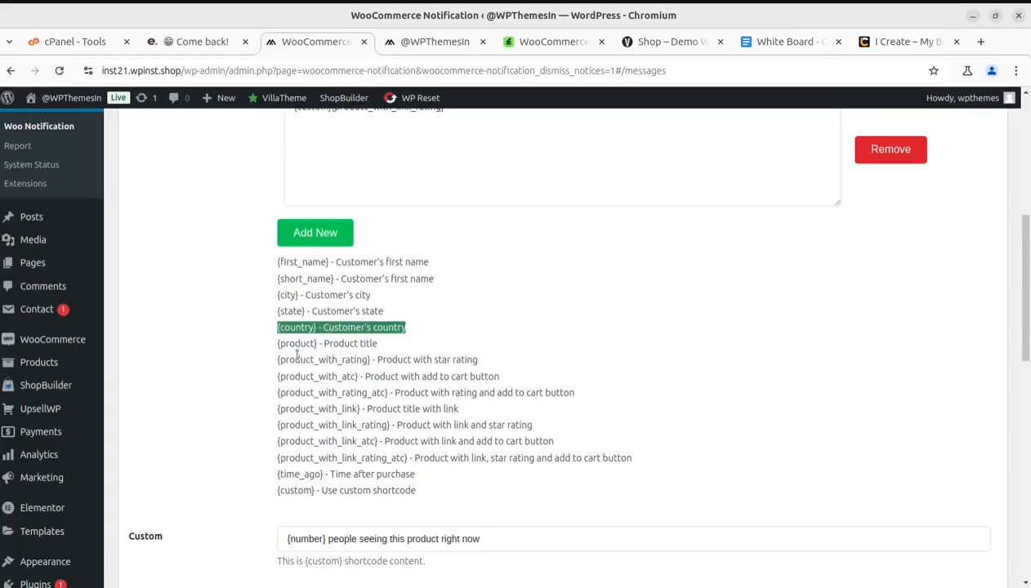
scroll(228, 499, "down", 2)
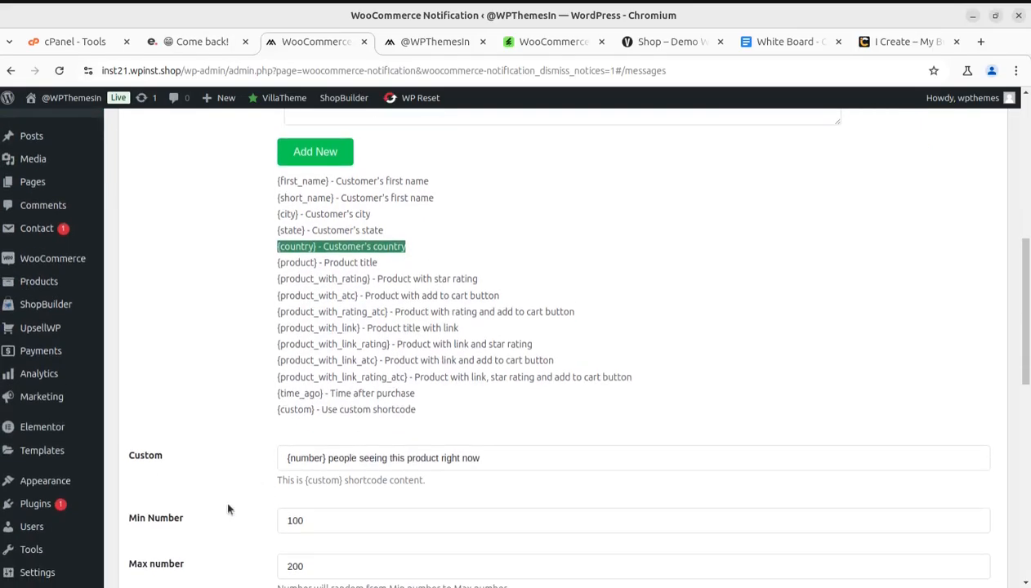
scroll(237, 467, "down", 2)
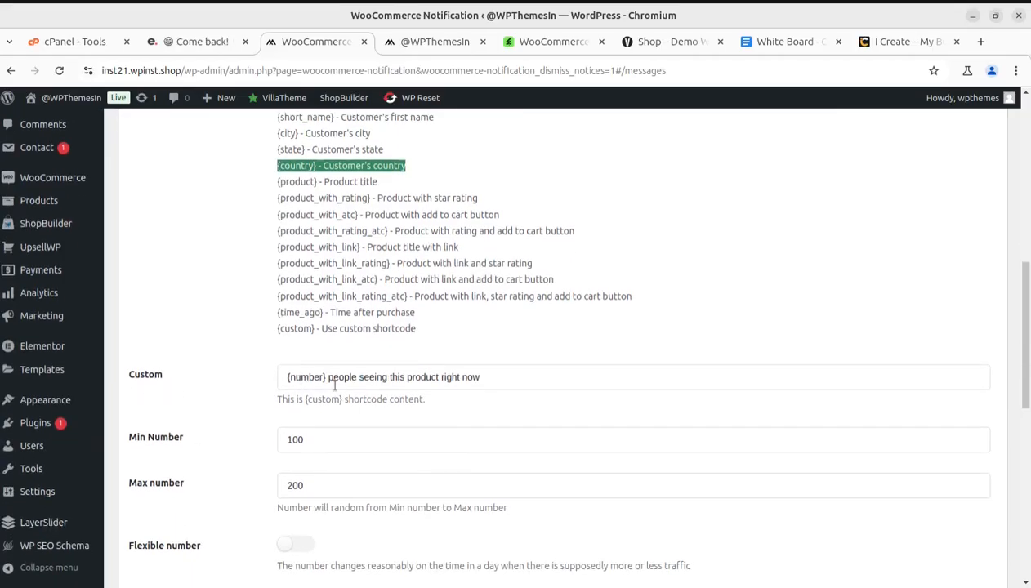
Highlight the Custom shortcode text "{number} people seeing this product right now" in the message settings
left_click_drag(479, 376, 250, 380)
left_click(379, 373)
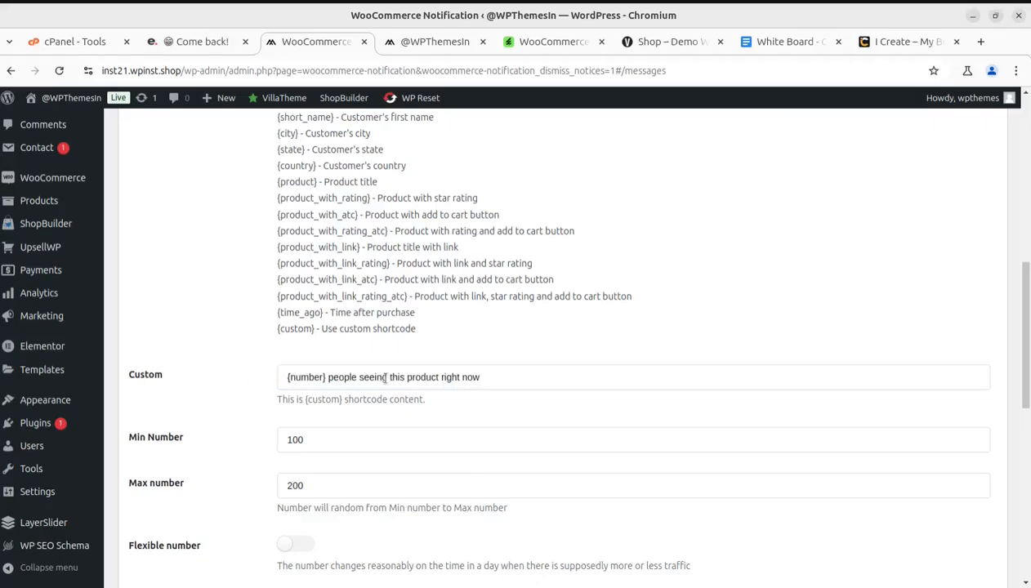
left_click_drag(493, 373, 327, 376)
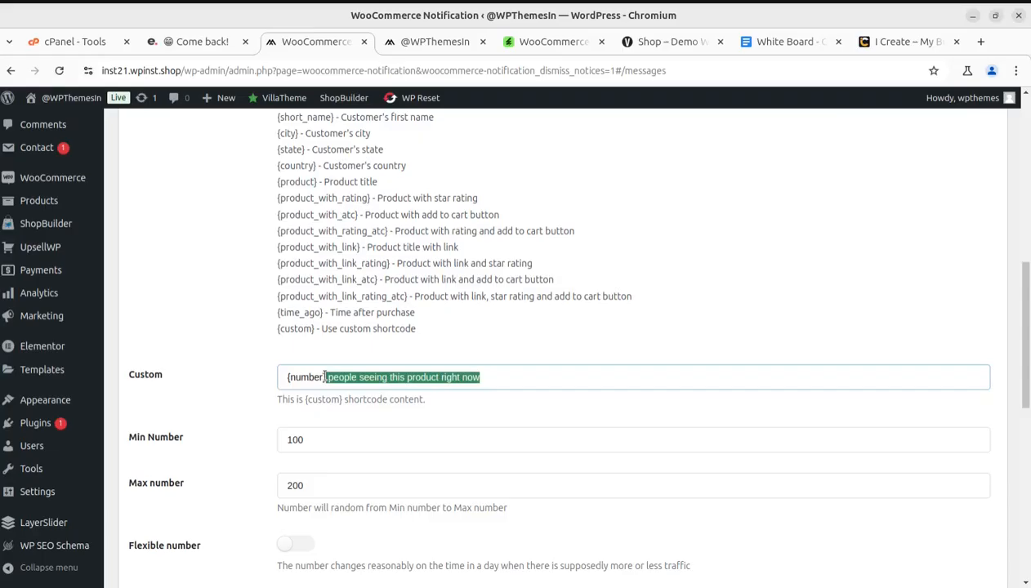
left_click(326, 417)
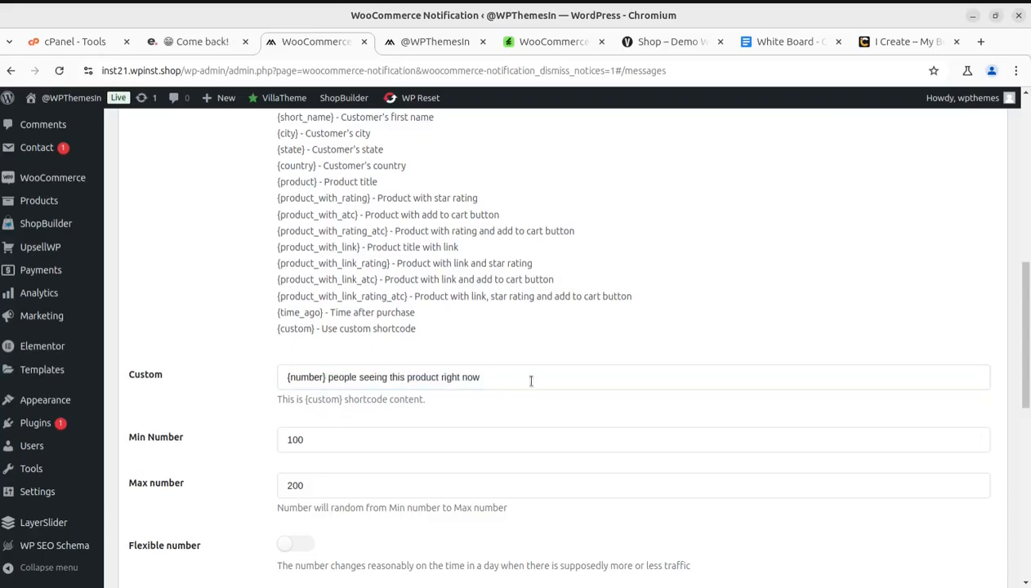
left_click_drag(515, 382, 246, 384)
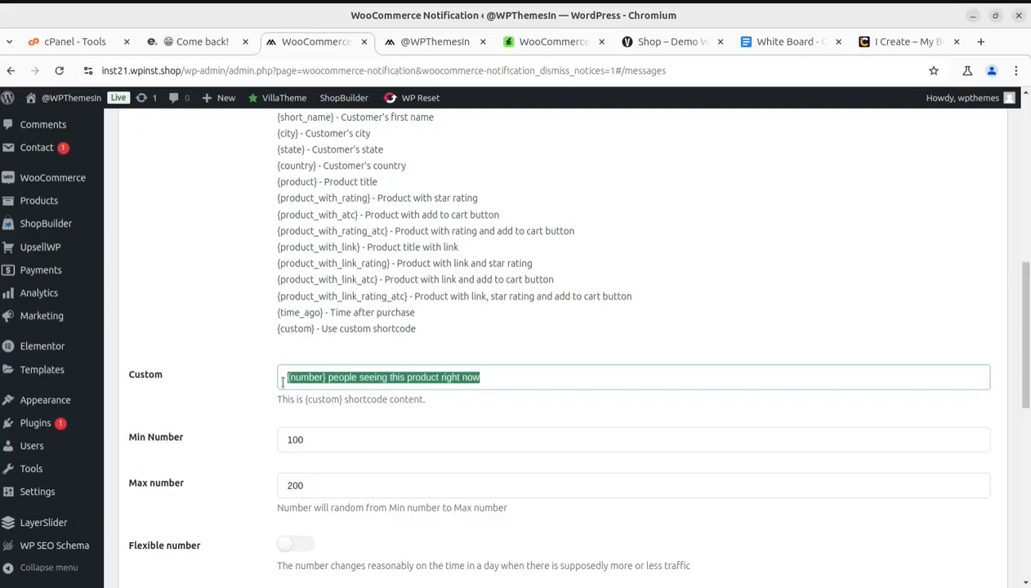
left_click(240, 415)
Highlight the values in the Min Number and Max number fields below the Custom text
scroll(365, 432, "down", 2)
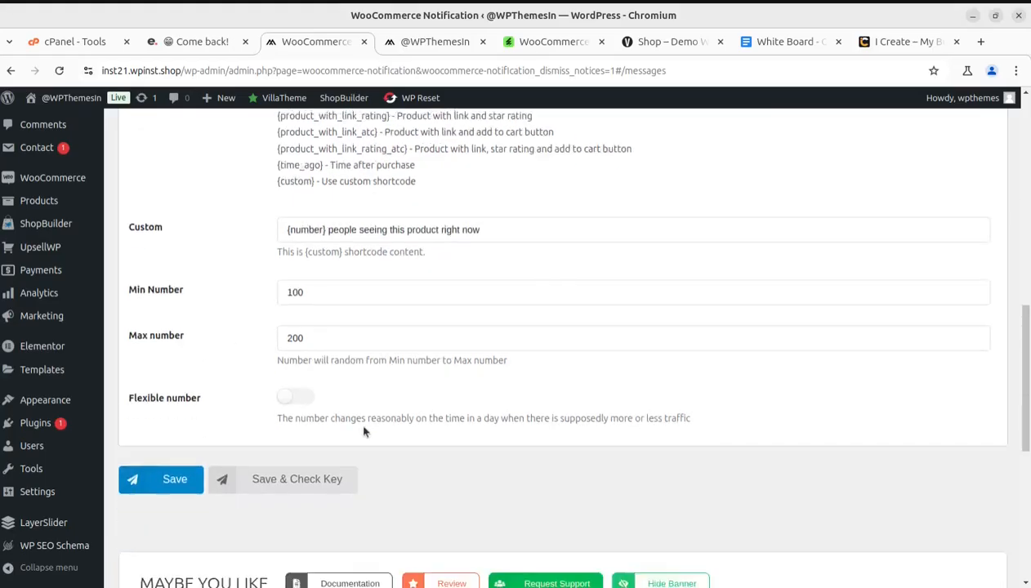
left_click_drag(304, 278, 269, 280)
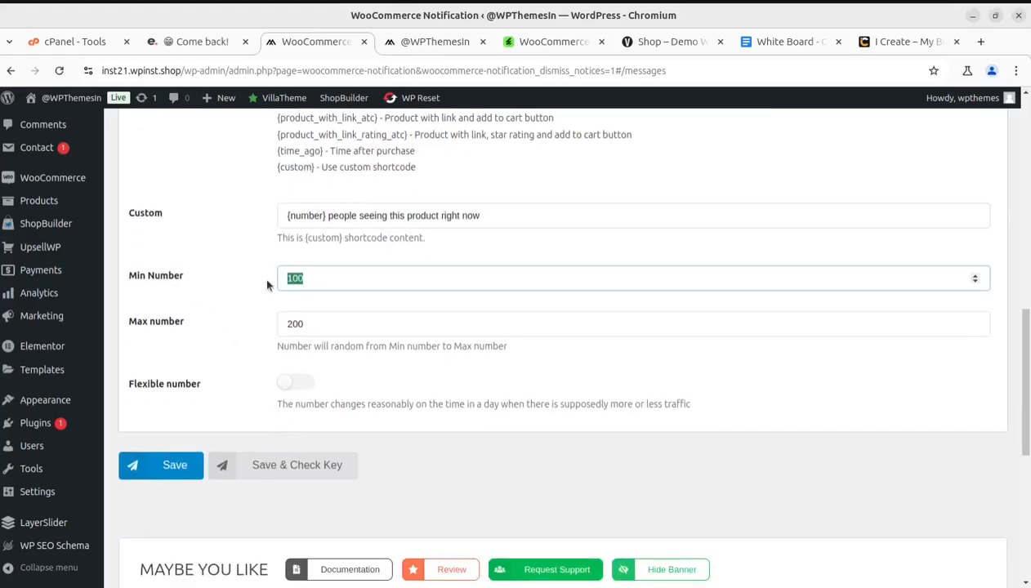
left_click_drag(337, 326, 280, 324)
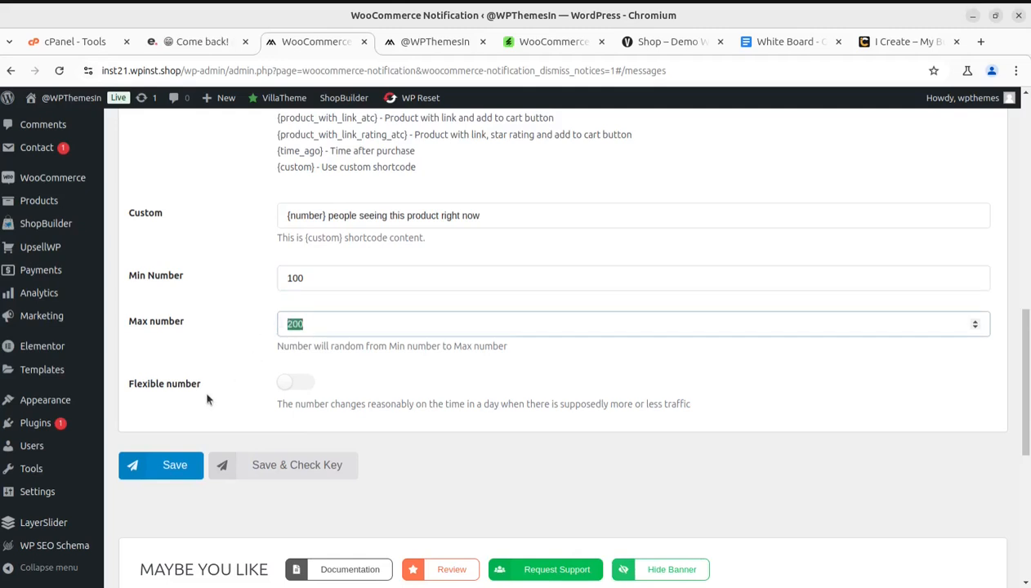
left_click(195, 357)
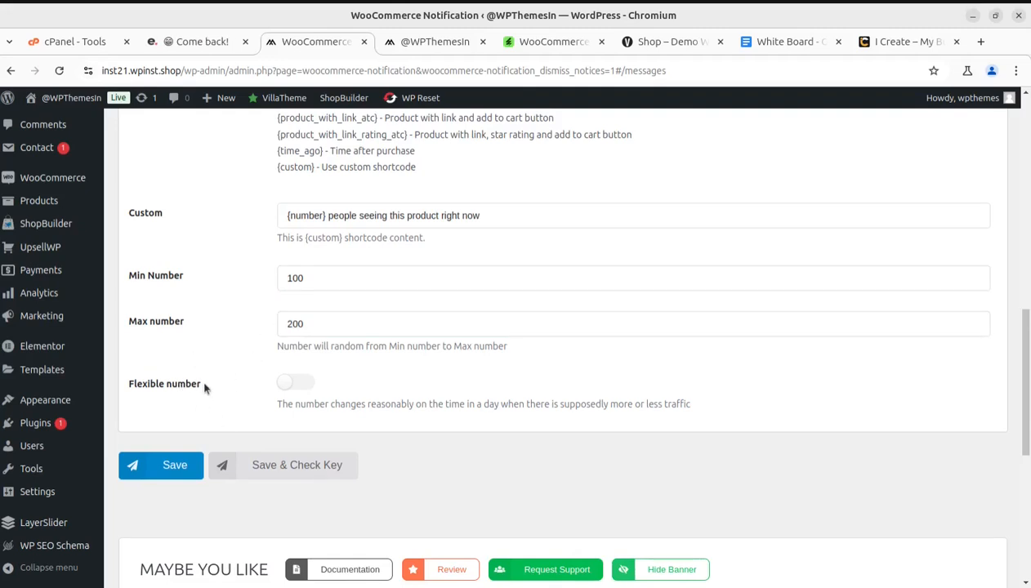
Turn on the Flexible number option and save the message settings
left_click_drag(204, 388, 122, 380)
left_click(235, 405)
left_click(294, 385)
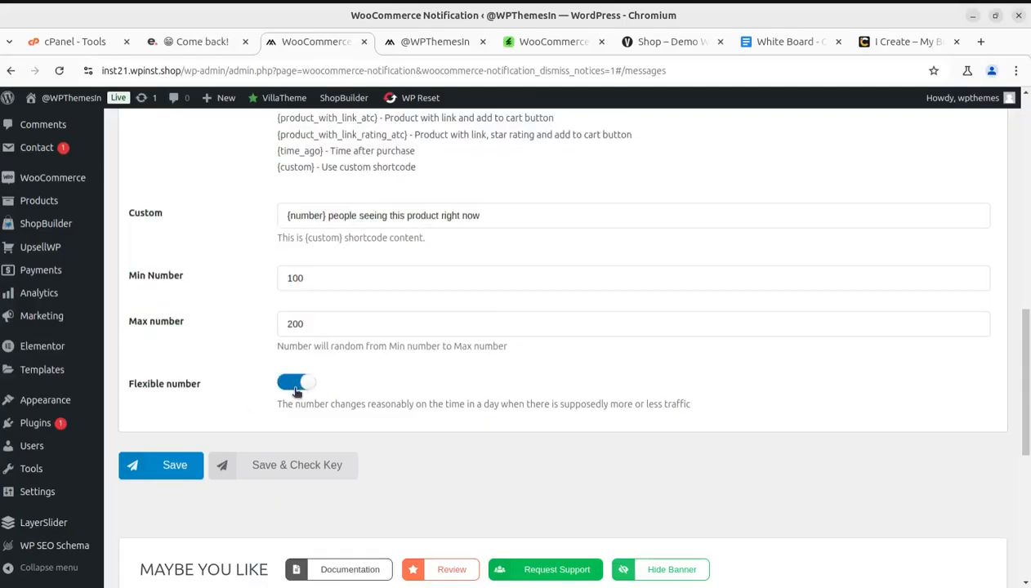
scroll(303, 384, "up", 4)
scroll(300, 439, "down", 4)
left_click(167, 465)
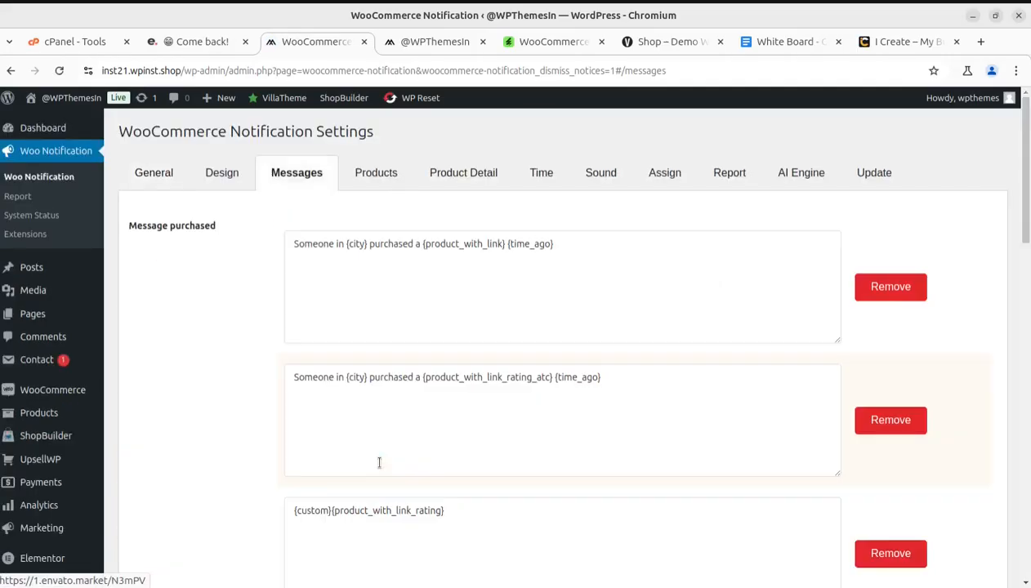
Switch to the storefront home page, reload it and check it for the sales notification popup
left_click(400, 45)
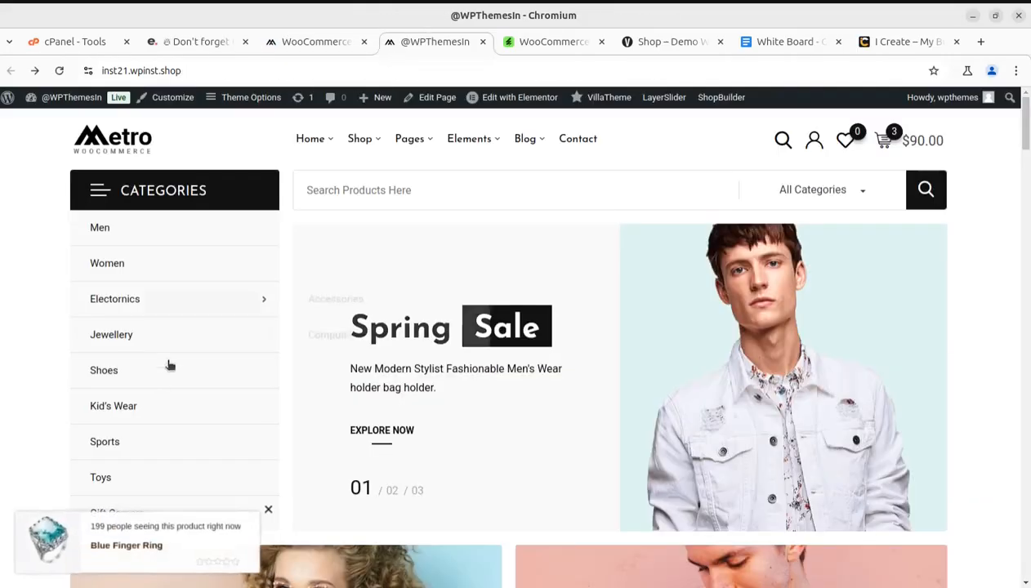
left_click(58, 70)
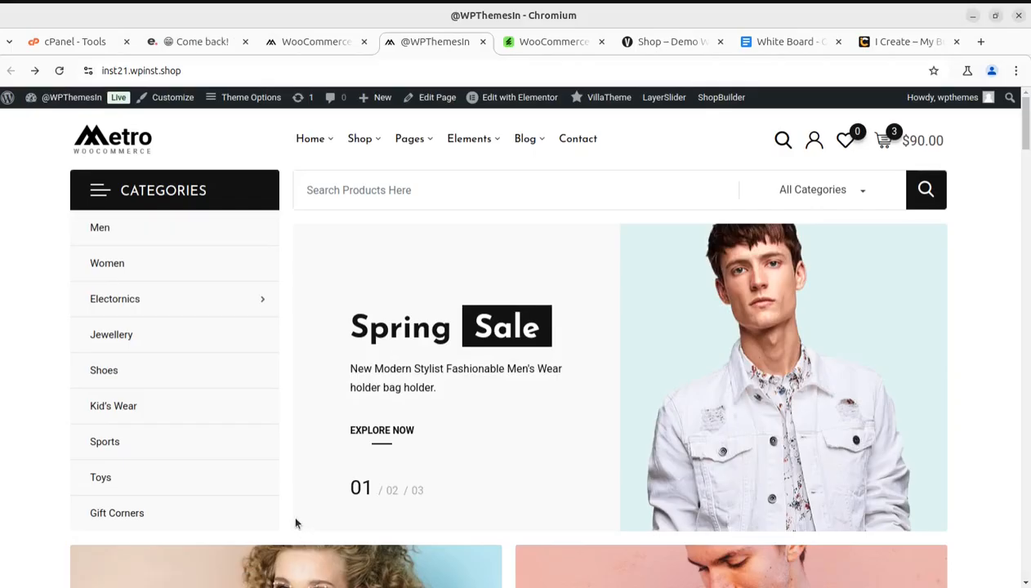
scroll(295, 523, "down", 3)
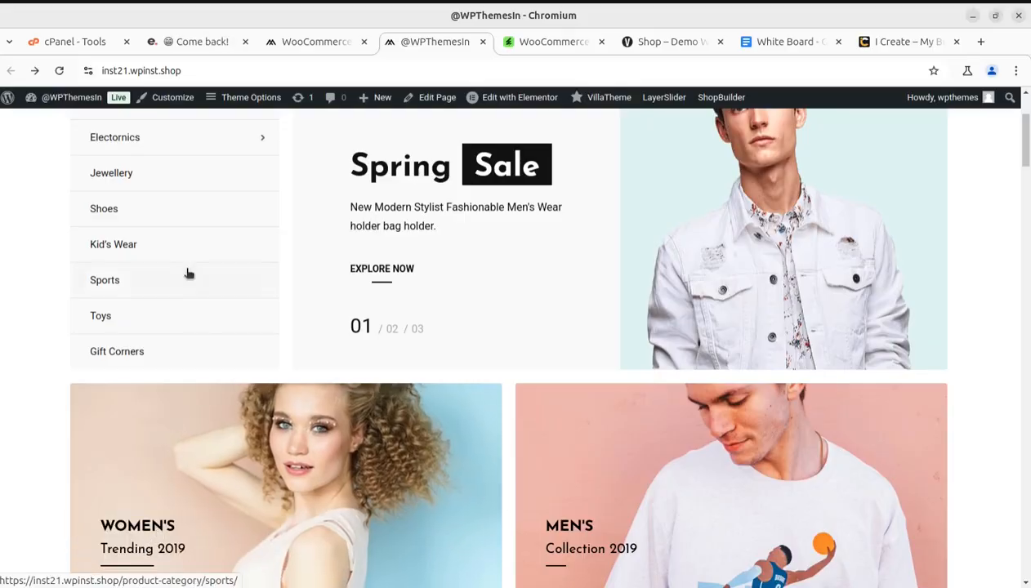
Return to the notification settings and review the saved messages, shortcode list and number options
left_click(294, 41)
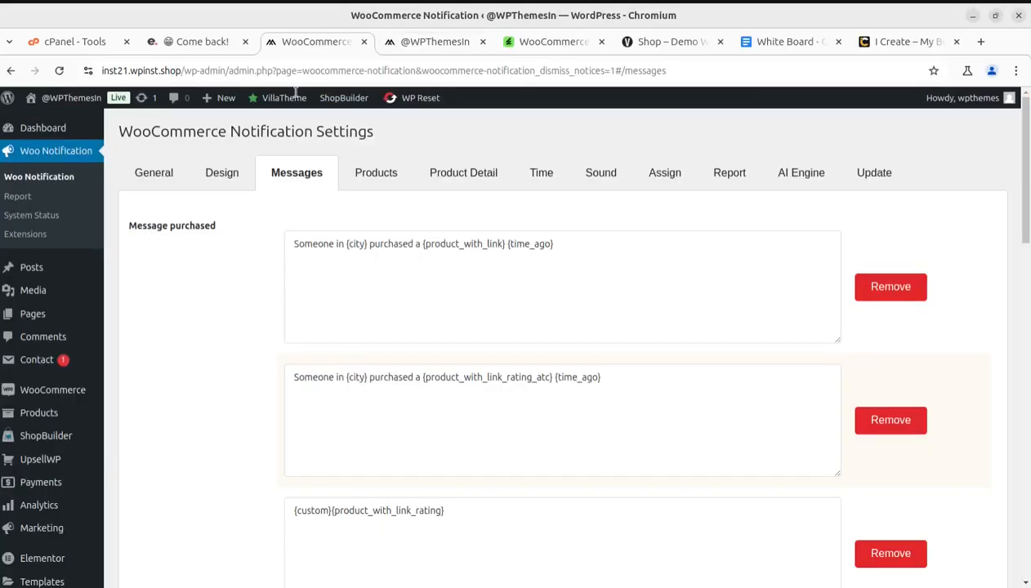
scroll(269, 457, "down", 10)
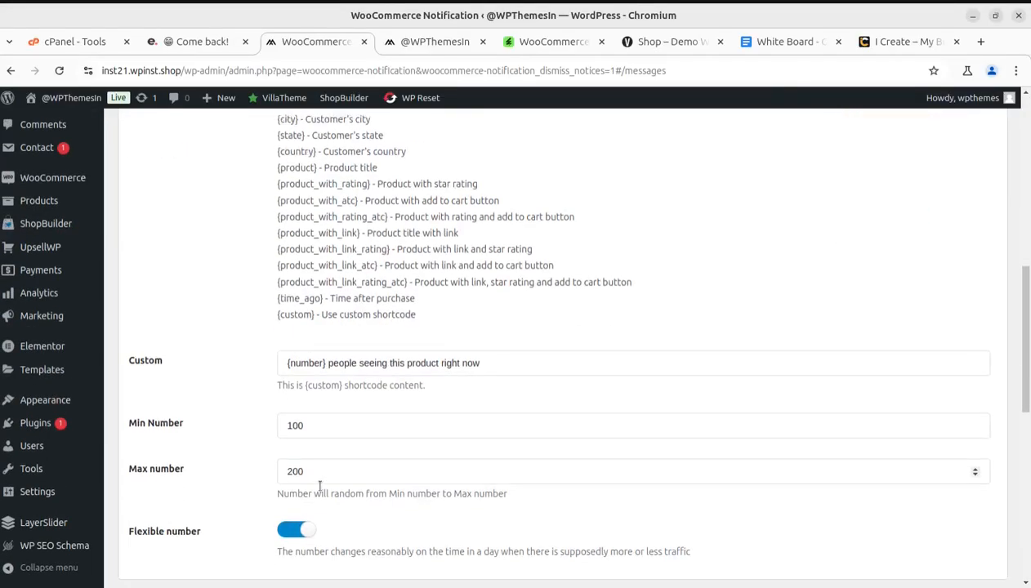
scroll(320, 485, "down", 5)
scroll(320, 485, "up", 15)
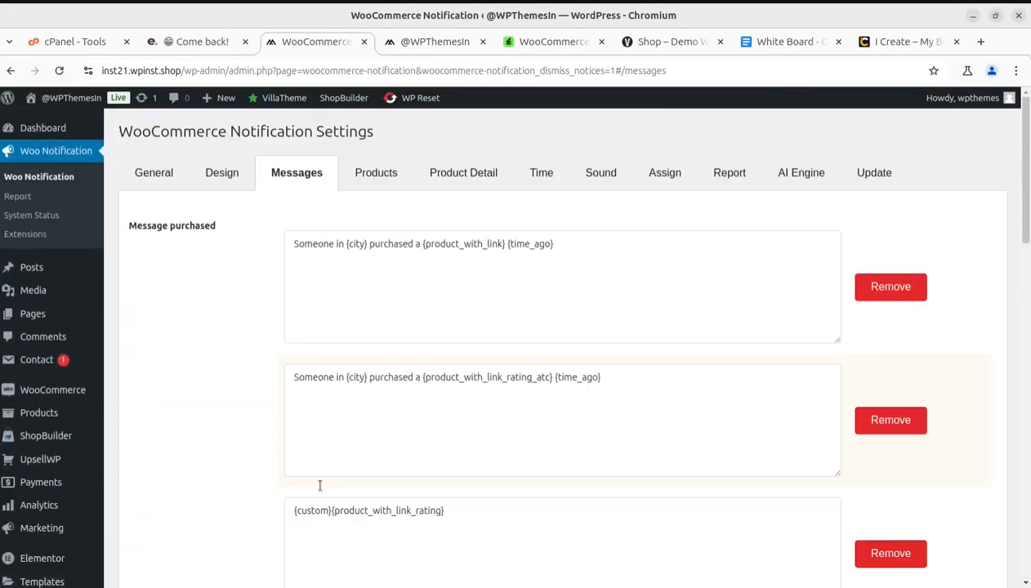
Open the product settings and view the available choices for the Show Products type and product visibility
left_click(374, 177)
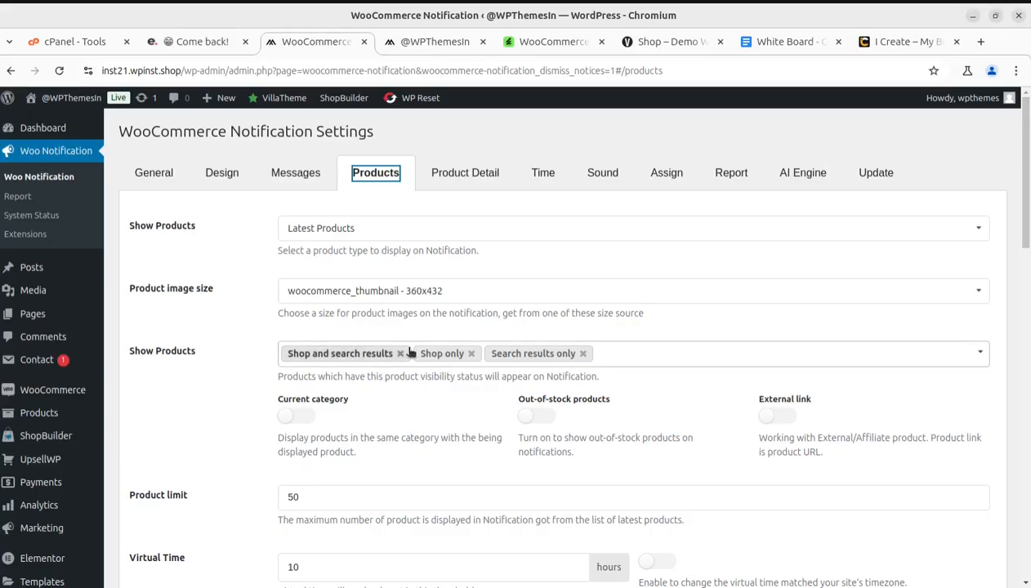
left_click(467, 236)
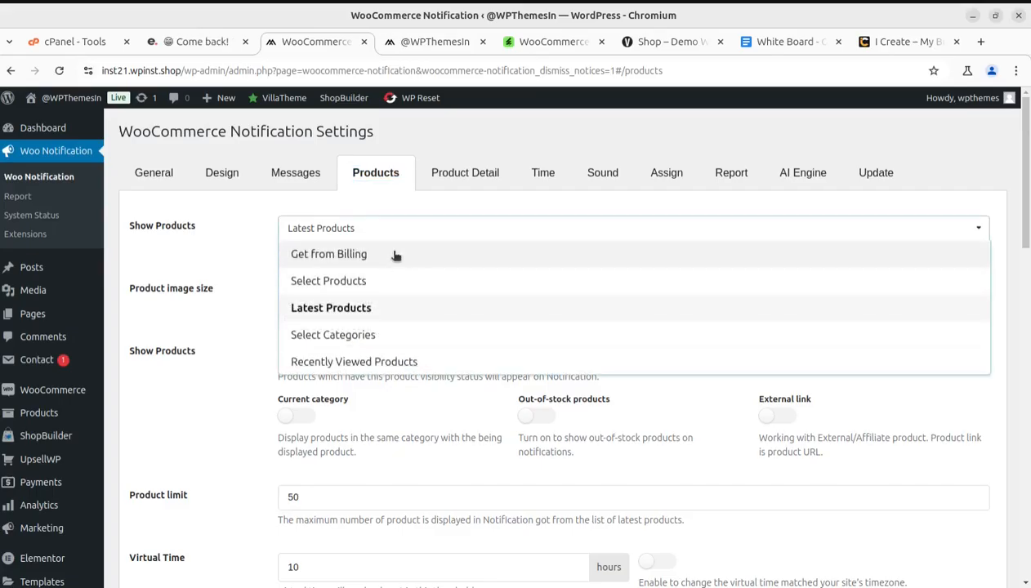
left_click(224, 259)
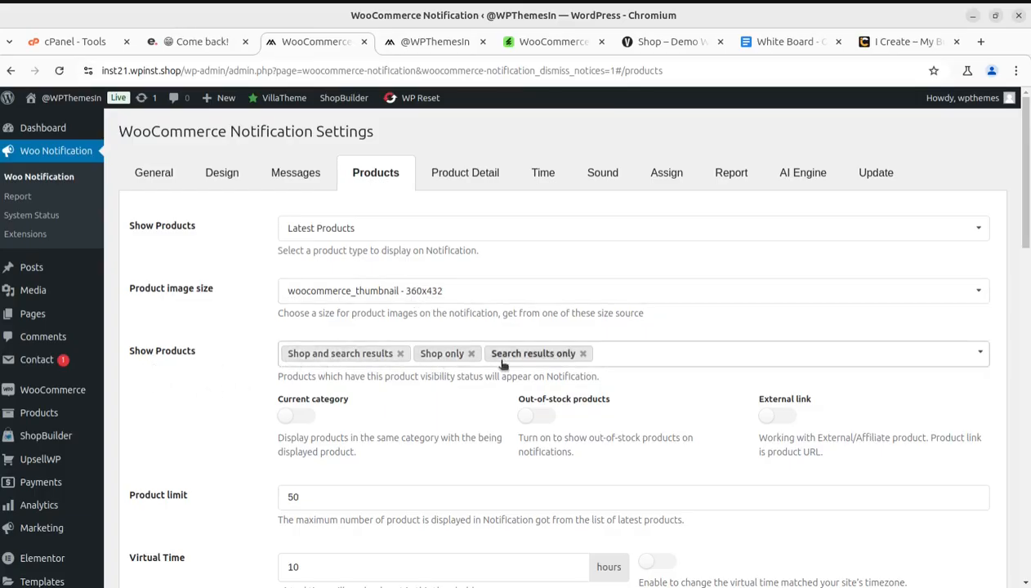
scroll(687, 370, "down", 1)
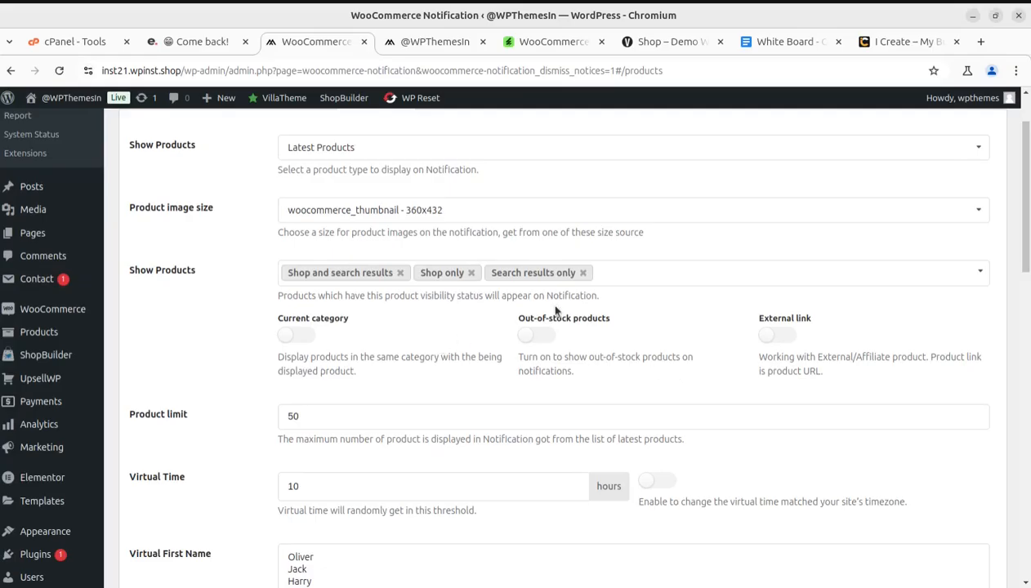
left_click(634, 276)
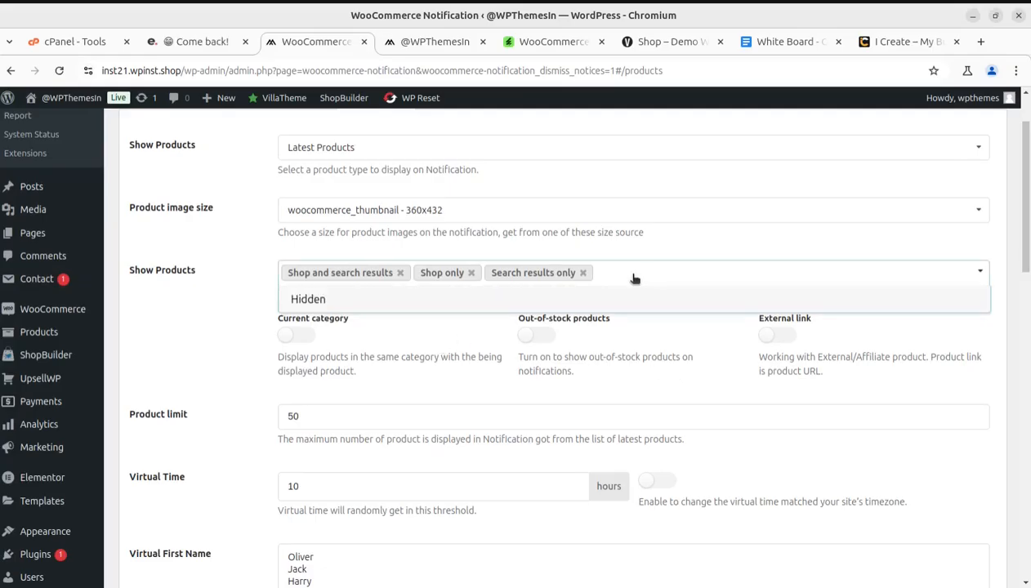
left_click(150, 324)
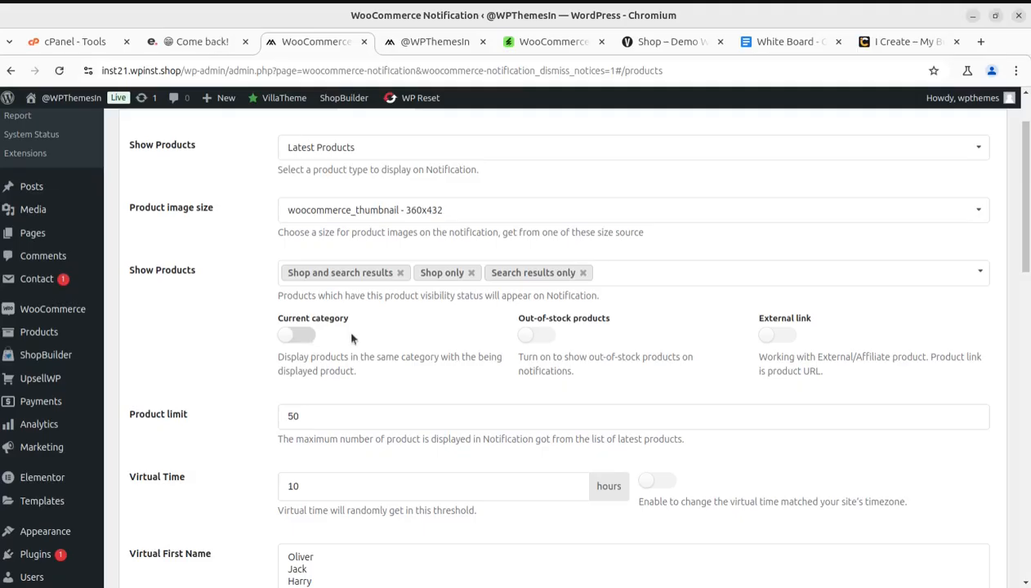
Highlight the Product limit and Virtual Time values, and examine the Virtual Time description
scroll(572, 343, "down", 3)
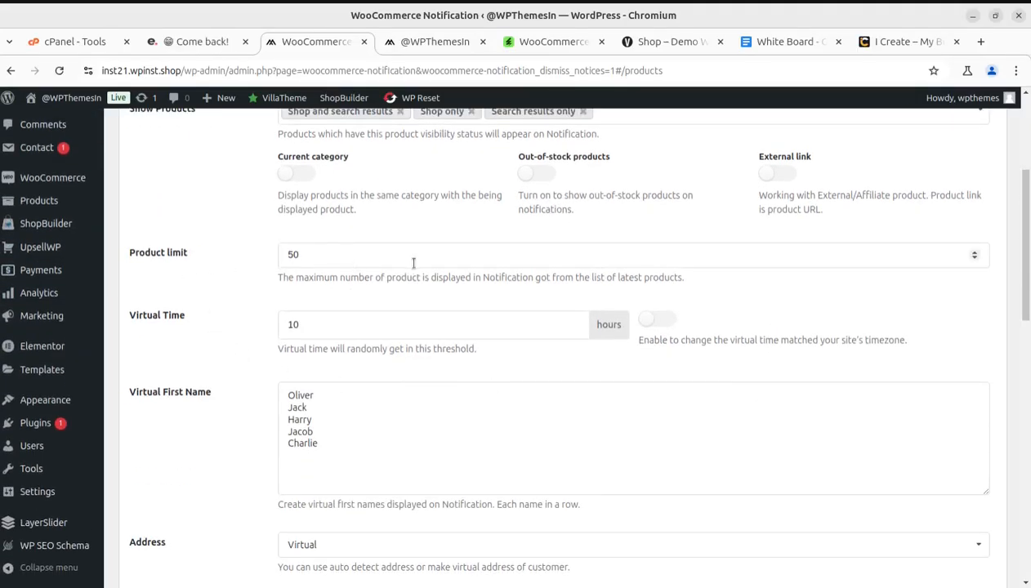
left_click_drag(331, 253, 237, 256)
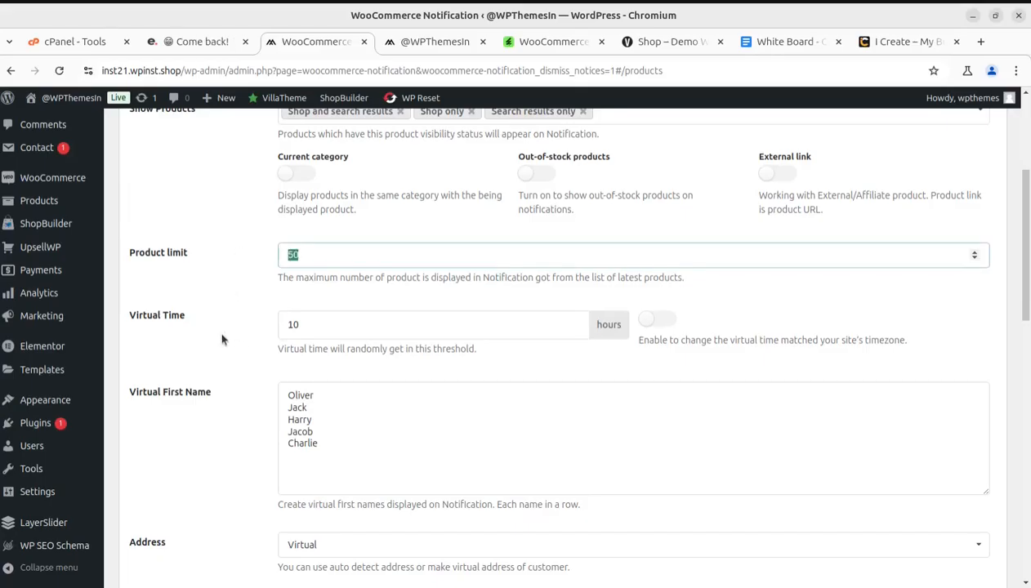
left_click_drag(293, 335, 258, 325)
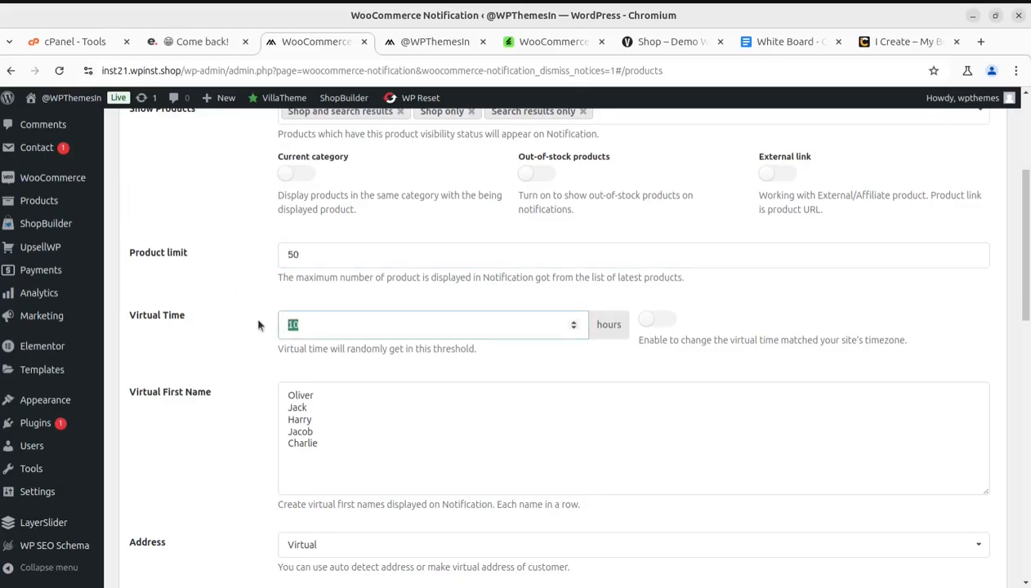
left_click(254, 335)
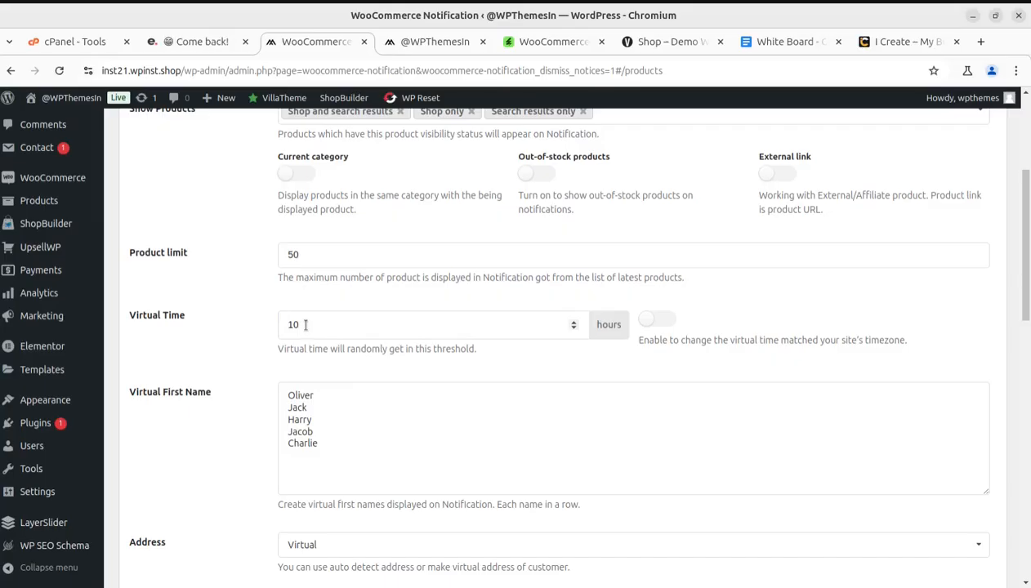
left_click_drag(283, 351, 383, 351)
left_click(448, 374)
Highlight the list of sample names in the Virtual First Name field
scroll(376, 408, "down", 2)
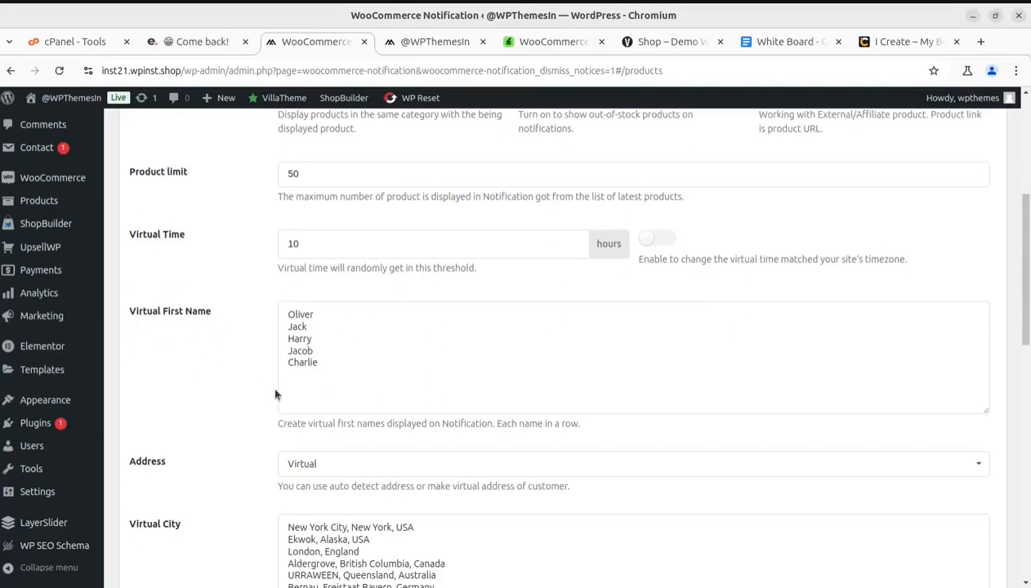
left_click_drag(275, 395, 276, 311)
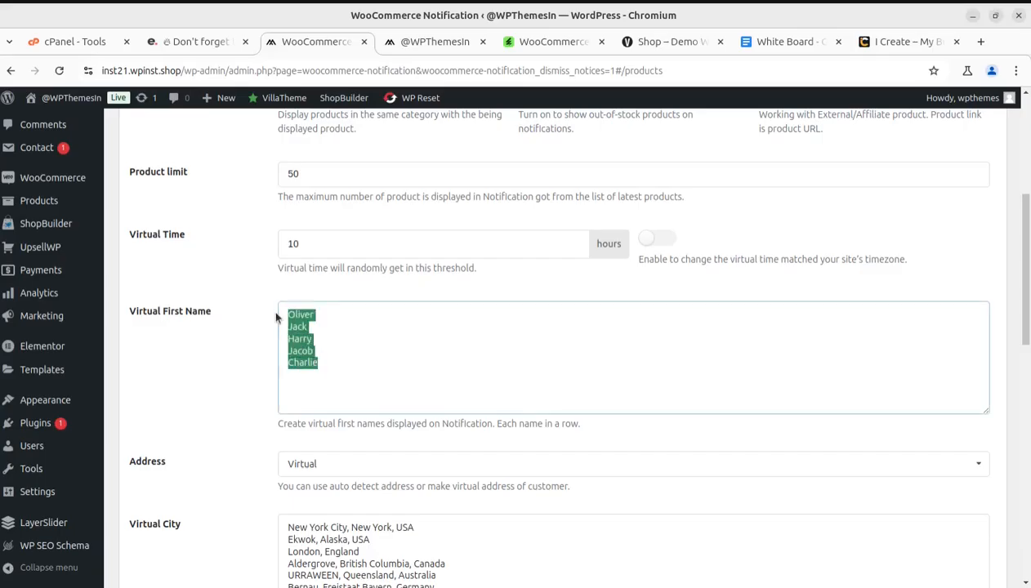
left_click(153, 350)
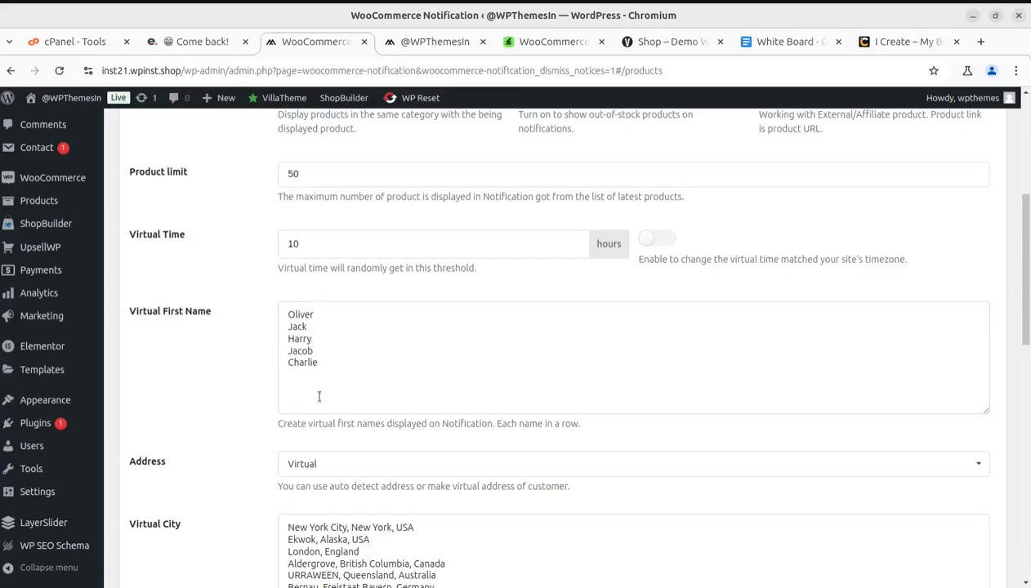
left_click_drag(324, 367, 282, 309)
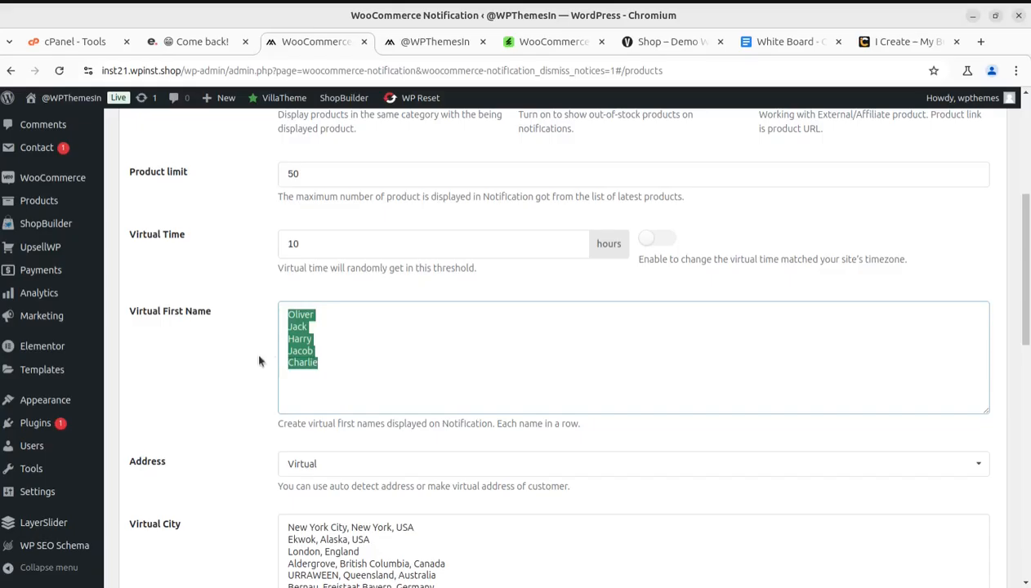
left_click(364, 366)
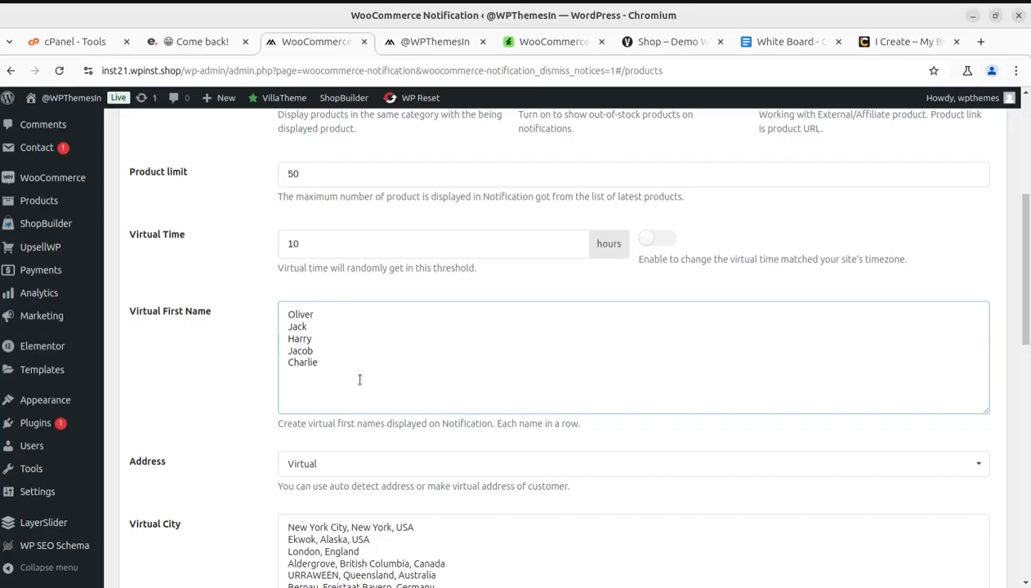
View the Address source choices, keep Virtual, and examine the Virtual City, Virtual Country and Non Ajax settings
scroll(208, 463, "down", 2)
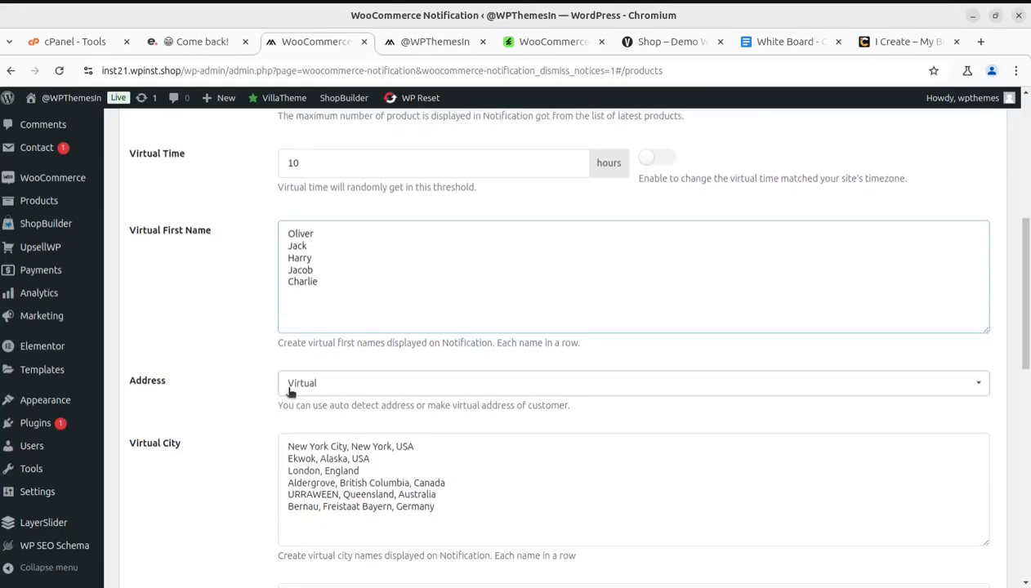
left_click(391, 392)
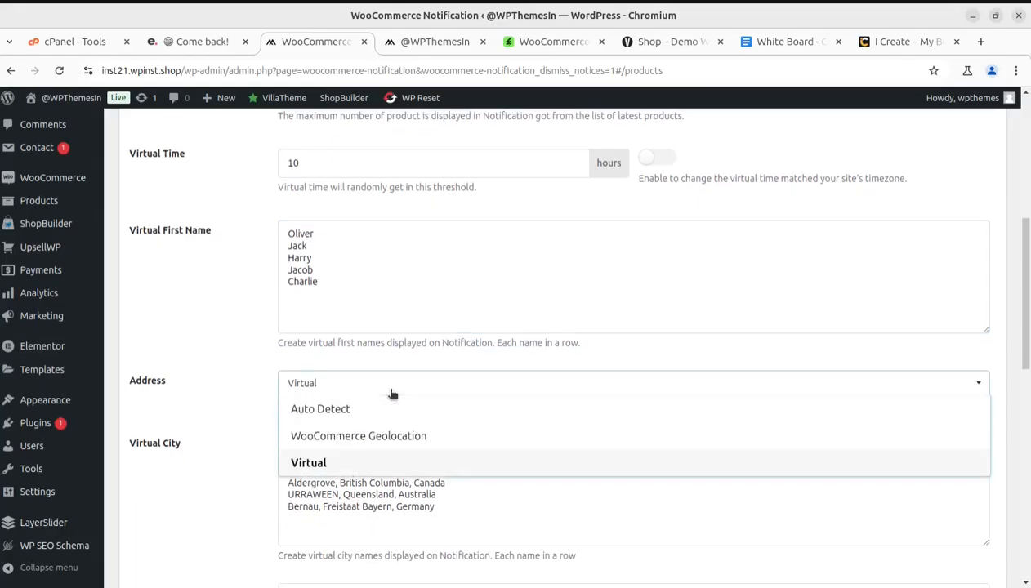
left_click(392, 392)
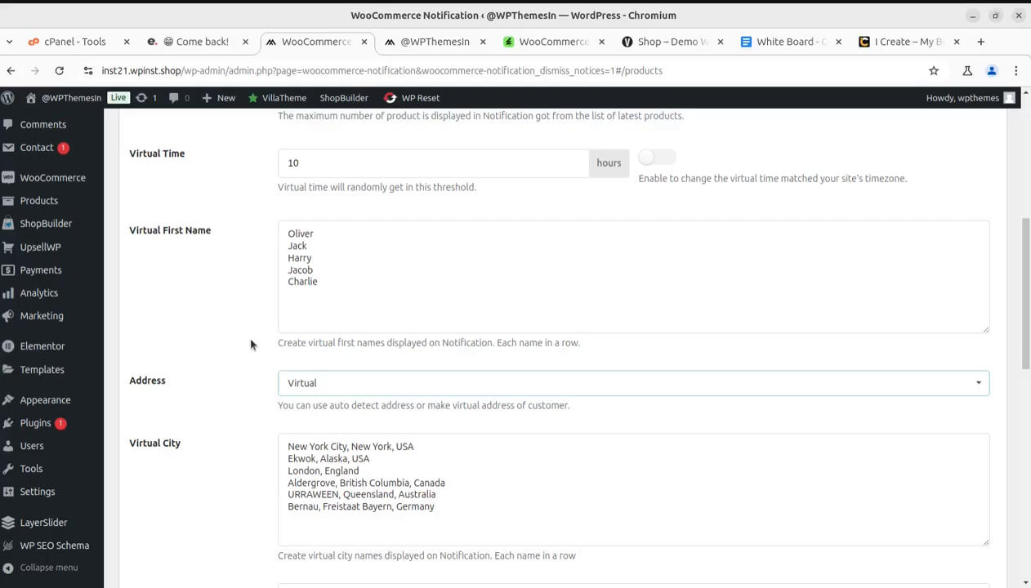
scroll(340, 472, "down", 2)
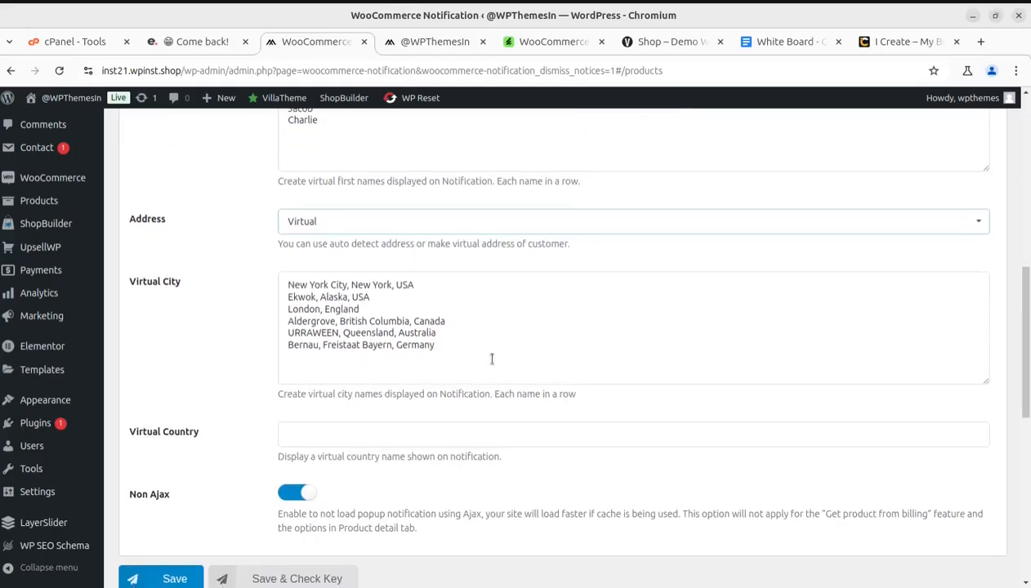
Highlight the Address description, view the address source choices, keep Virtual, and save the product settings
left_click_drag(276, 244, 384, 245)
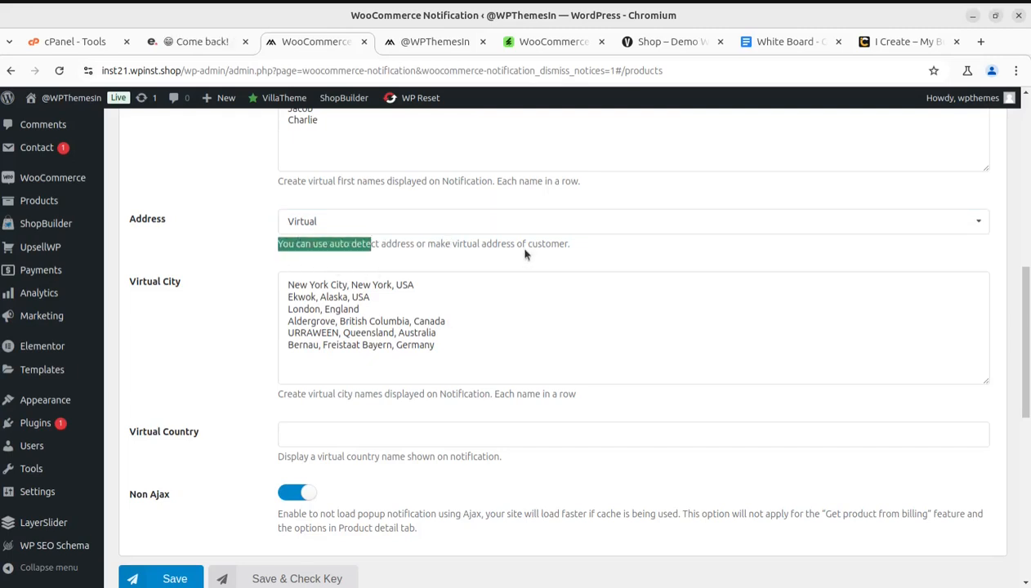
left_click(345, 233)
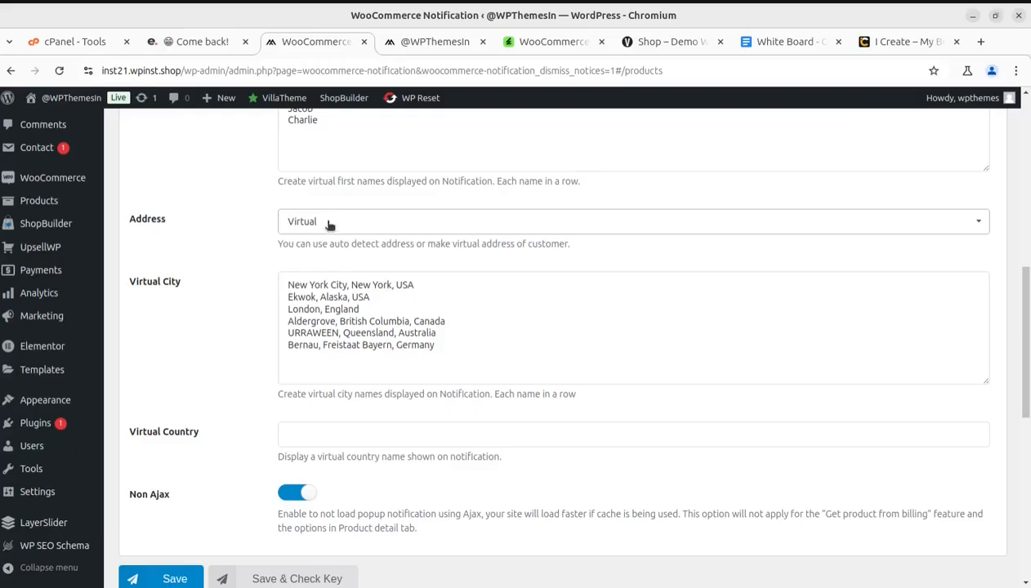
left_click(381, 225)
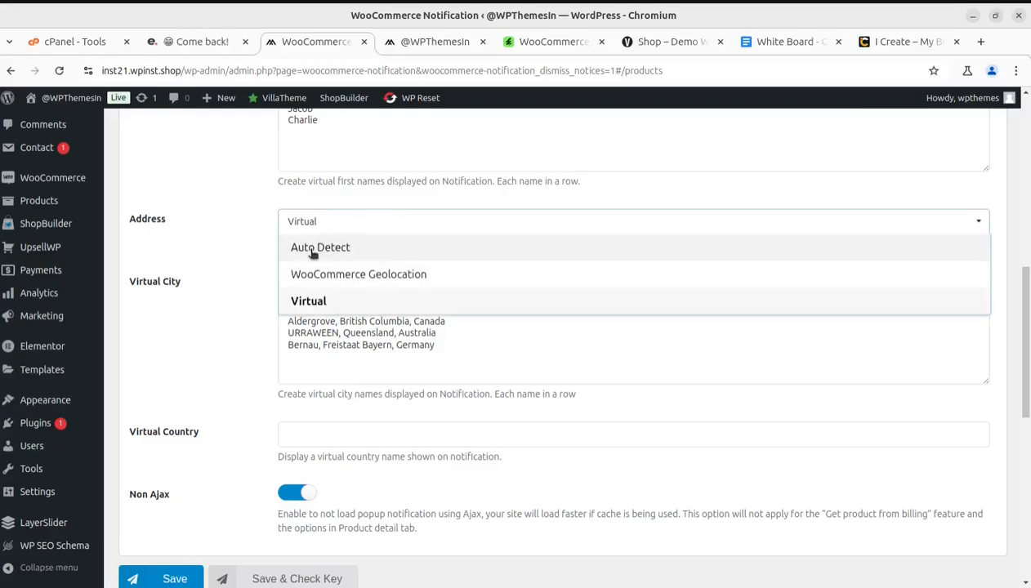
left_click(250, 257)
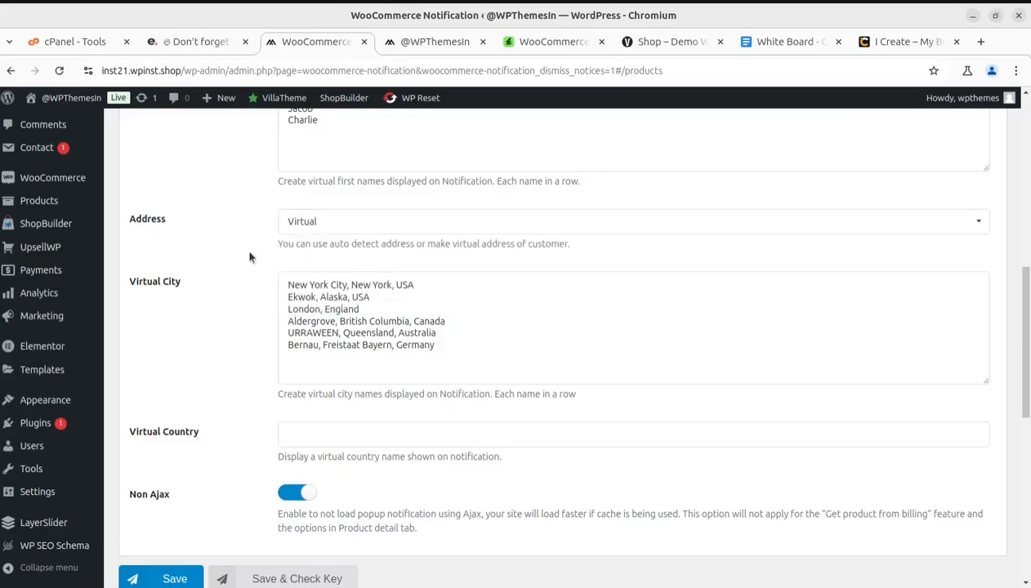
left_click(329, 228)
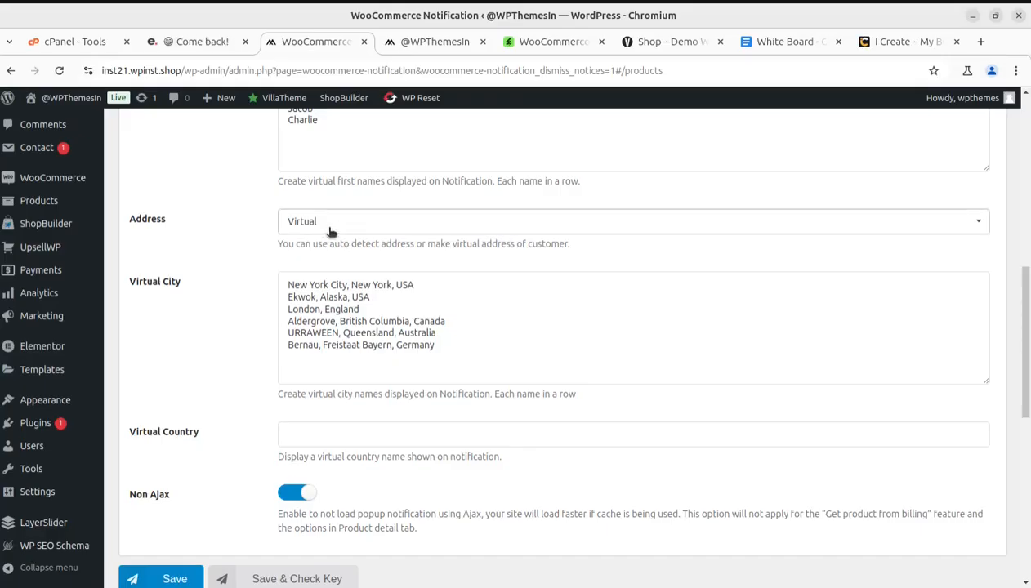
left_click(242, 264)
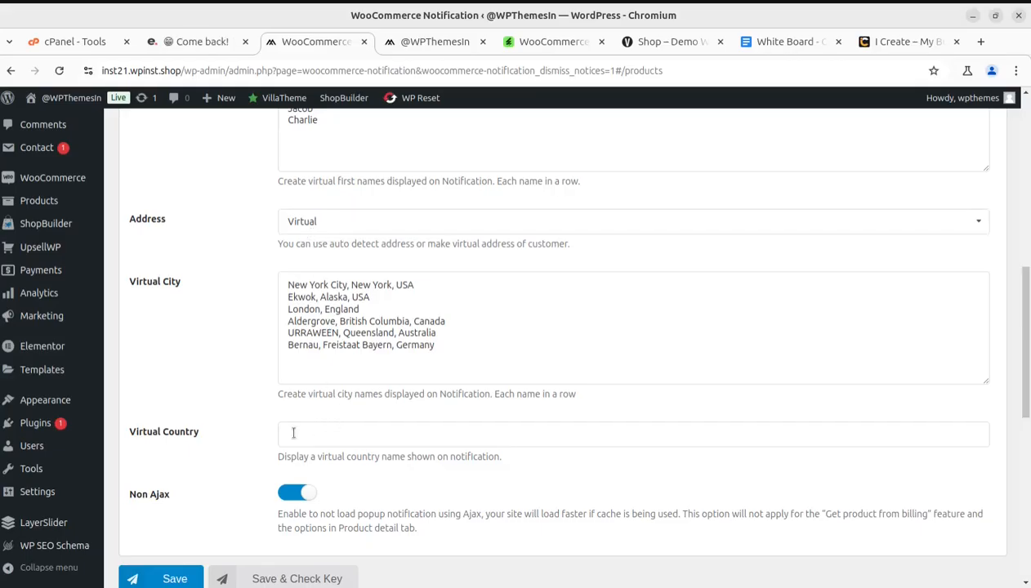
scroll(337, 423, "down", 2)
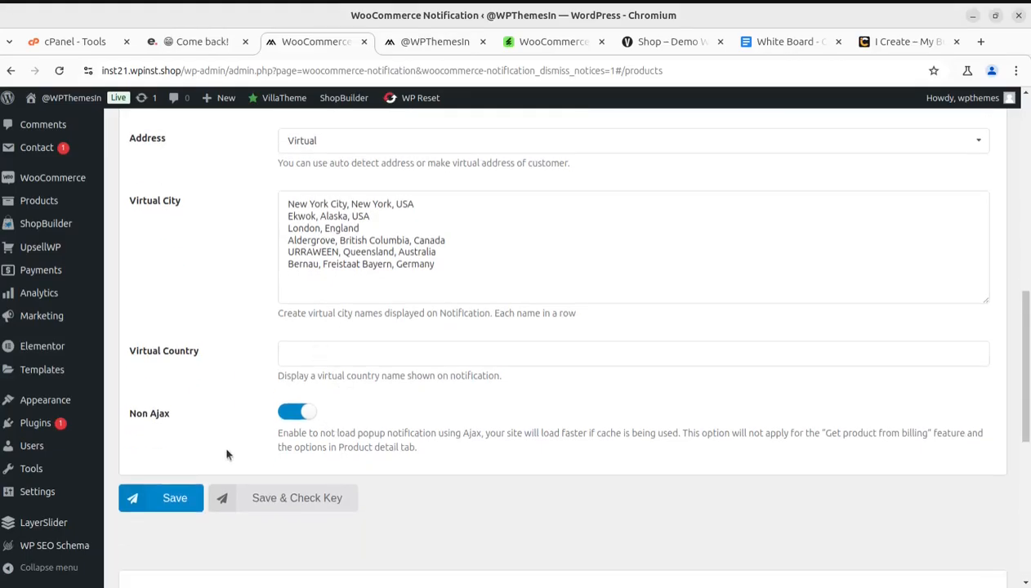
left_click(184, 500)
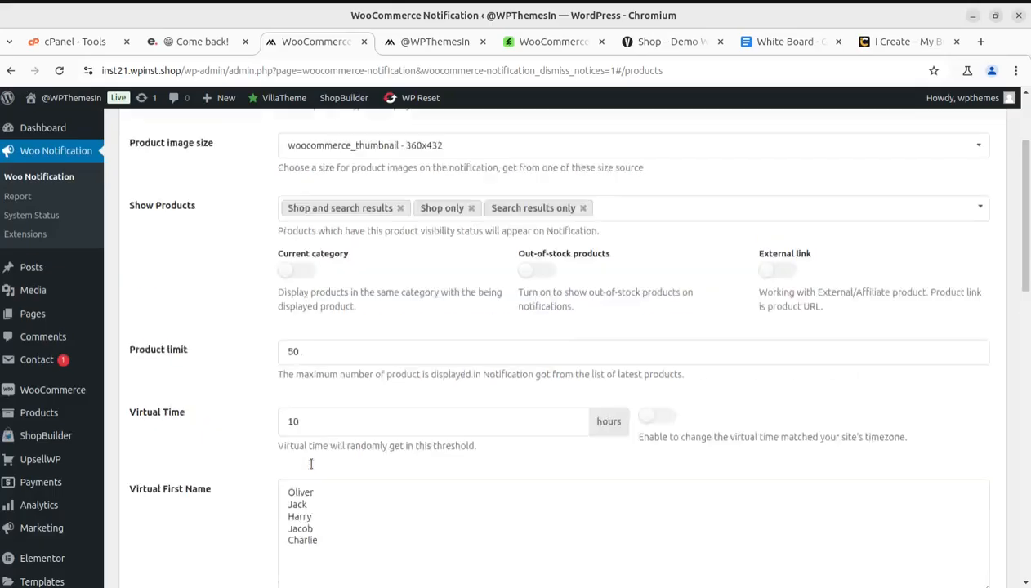
Open the Product Detail settings and switch Run single product on and back off
left_click(463, 173)
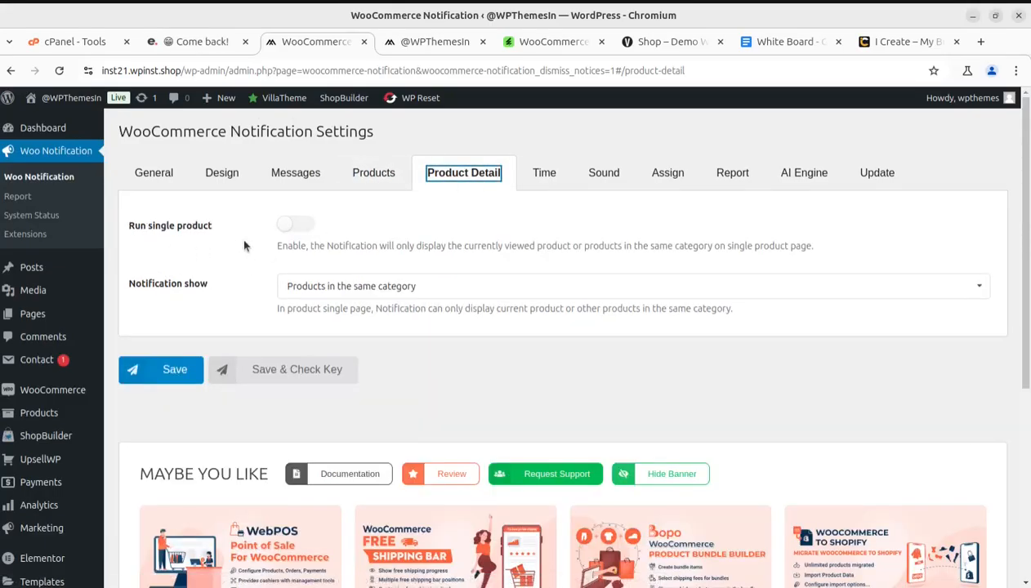
left_click(297, 225)
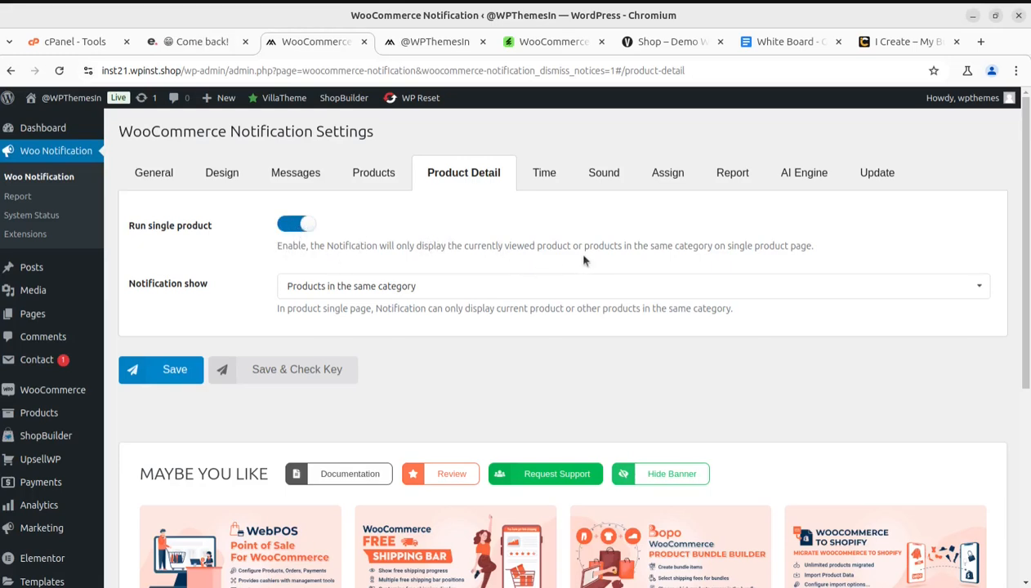
left_click(290, 224)
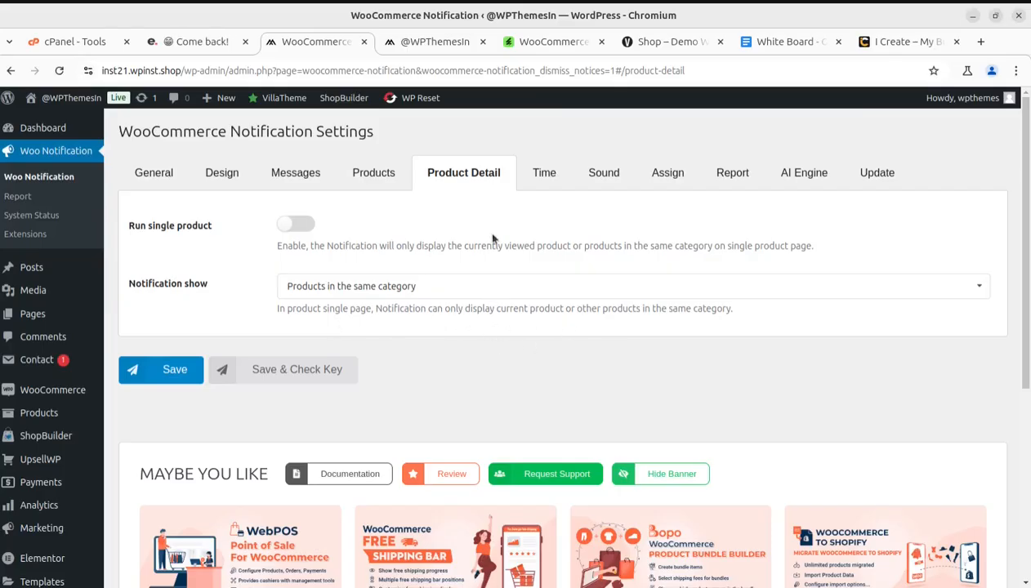
Open the Time settings and examine the display time, initial delay, loop and notifications-per-page options
left_click(535, 175)
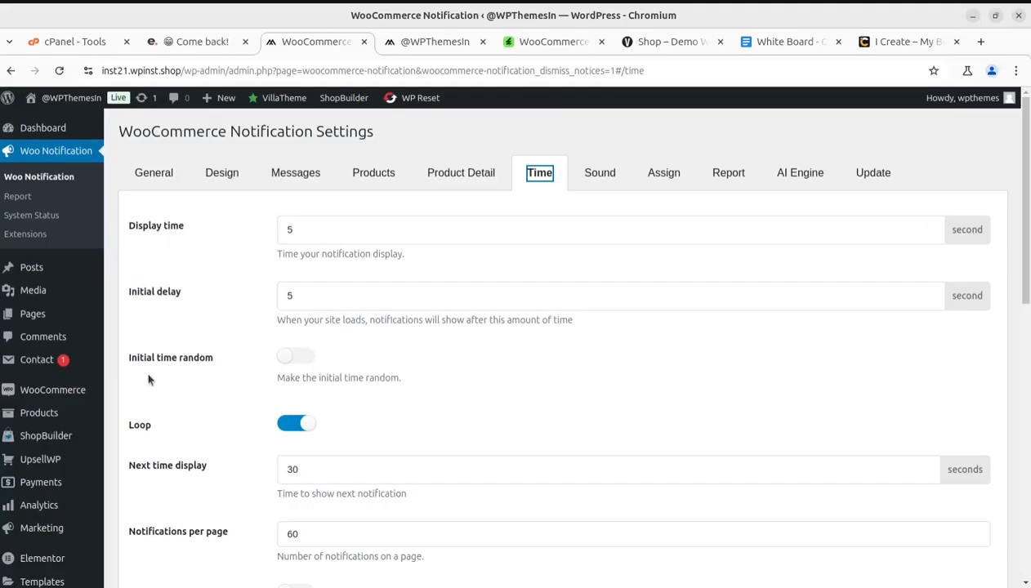
scroll(228, 384, "down", 2)
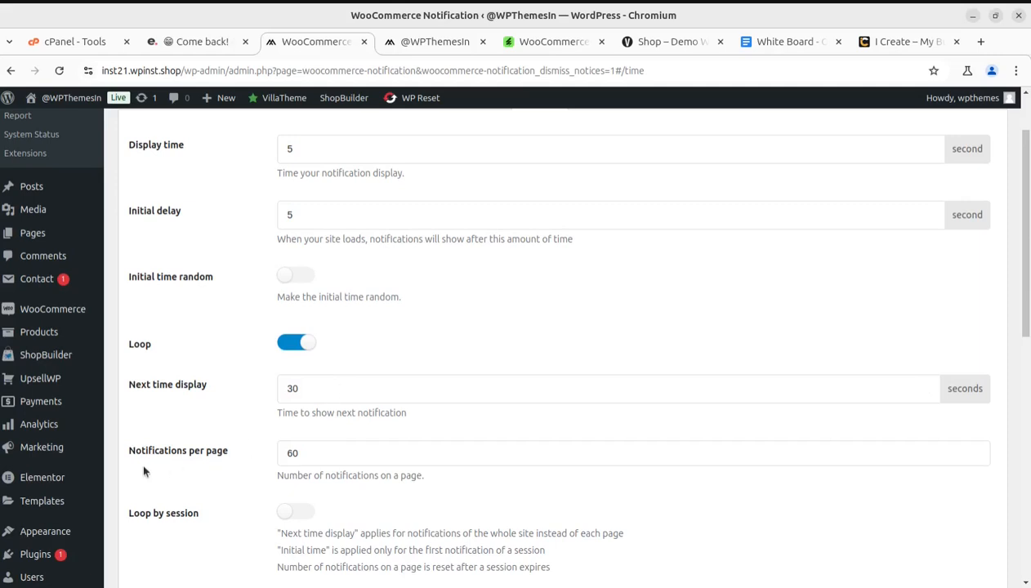
scroll(143, 461, "down", 1)
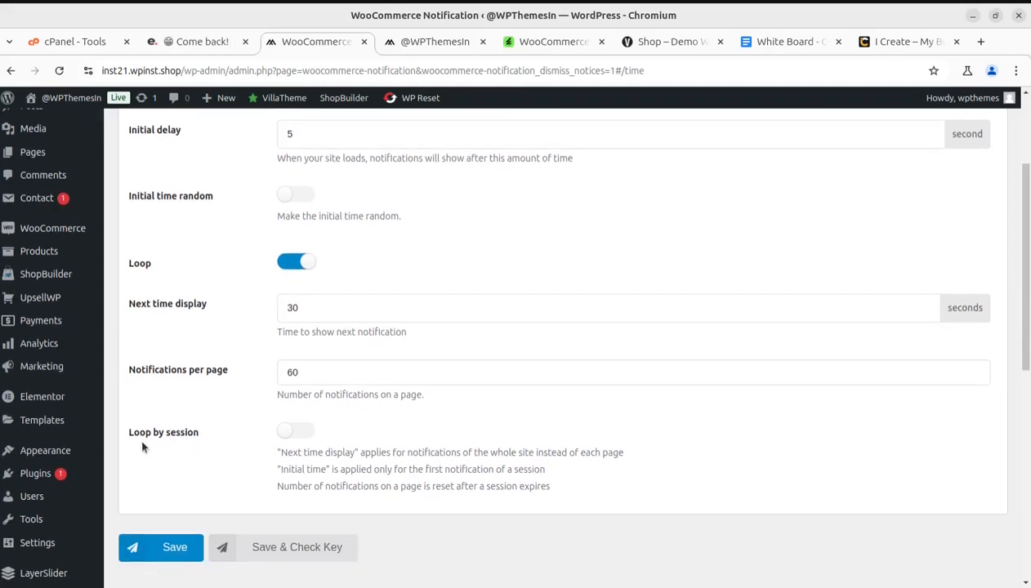
scroll(140, 435, "up", 2)
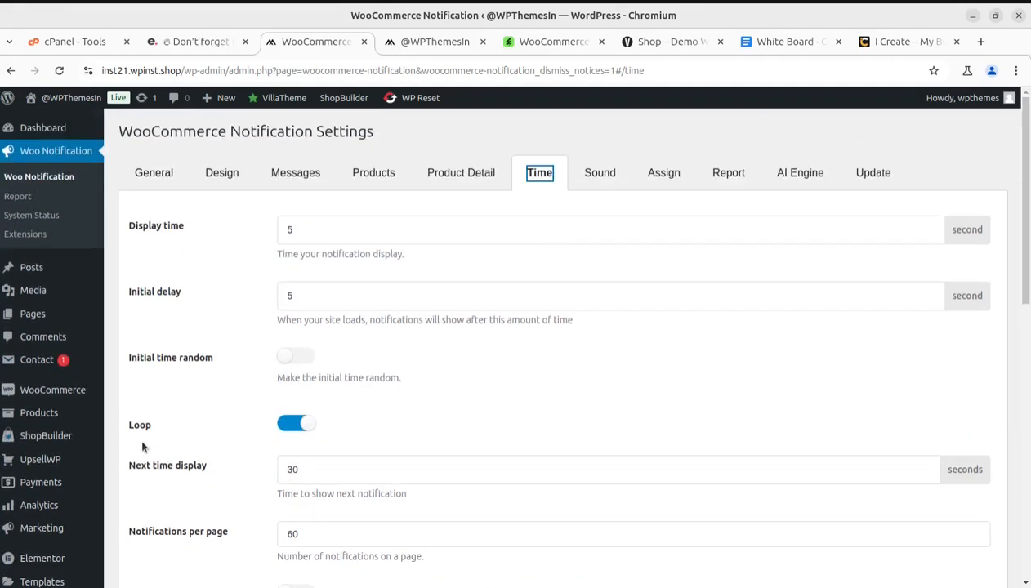
Open the Sound settings and view the available notification sounds, keeping cool.mp3
left_click(590, 182)
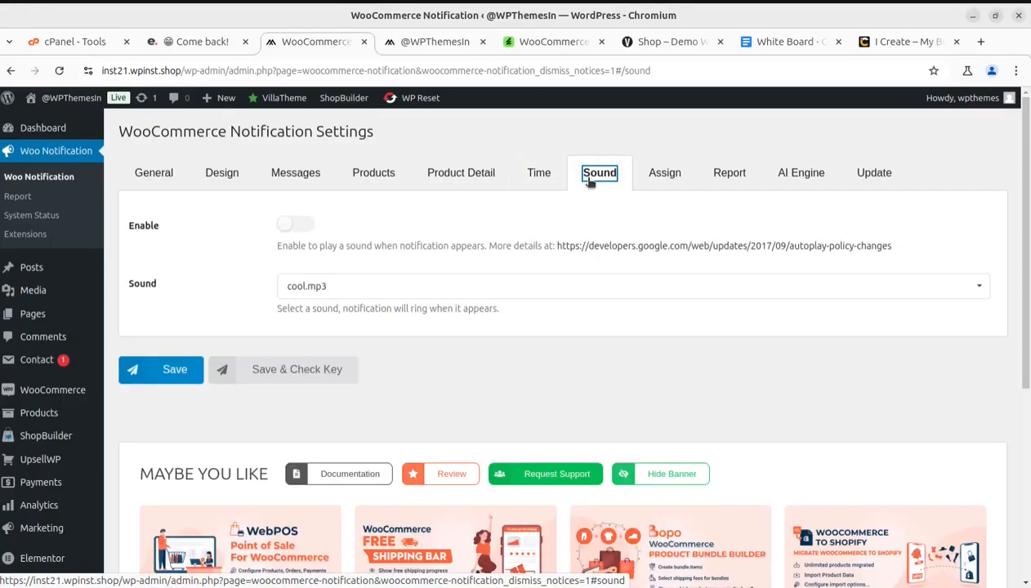
left_click(417, 287)
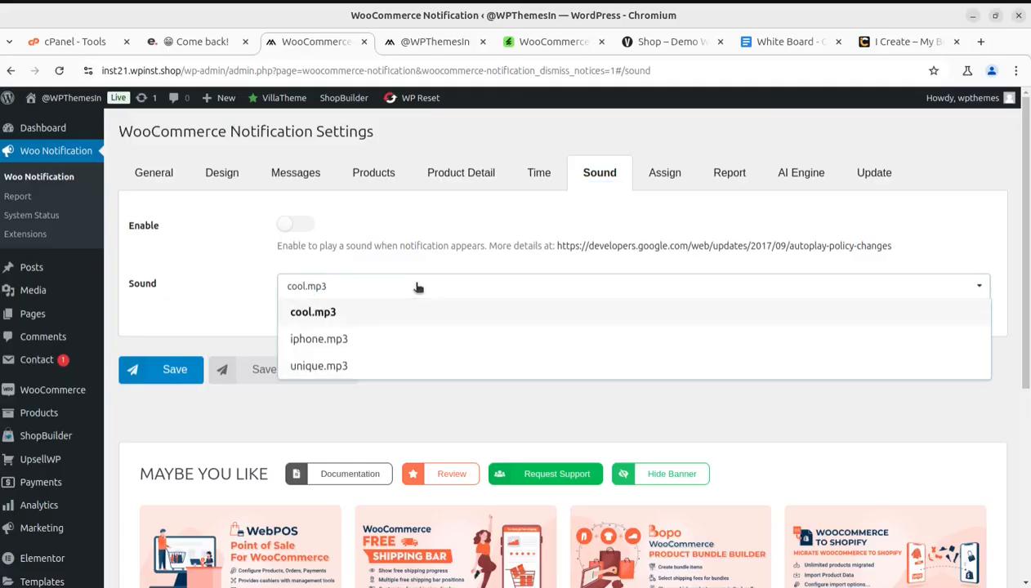
left_click(418, 287)
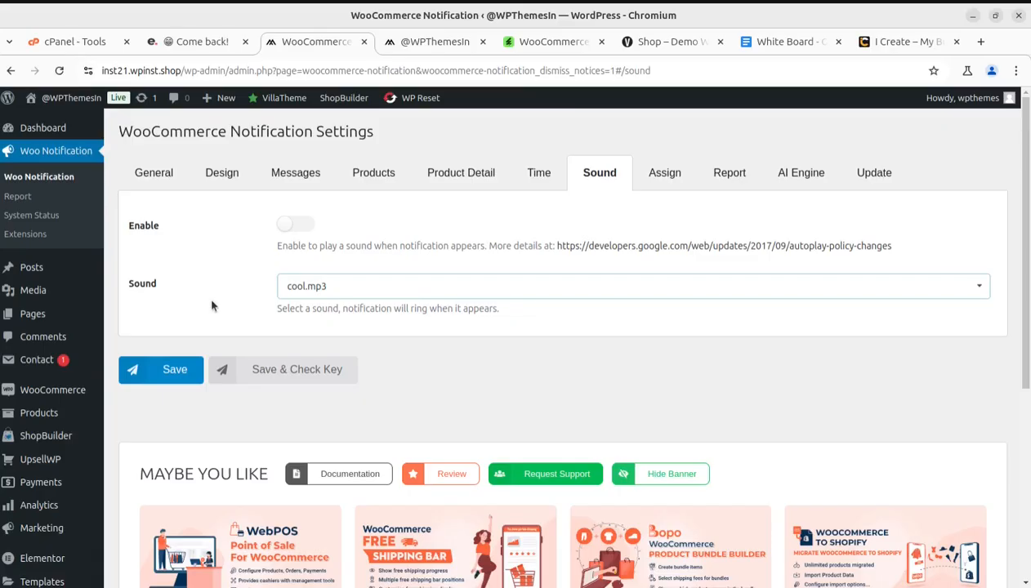
View the Assign, Report and AI Engine settings, including the API key instructions and message prompts
left_click(660, 175)
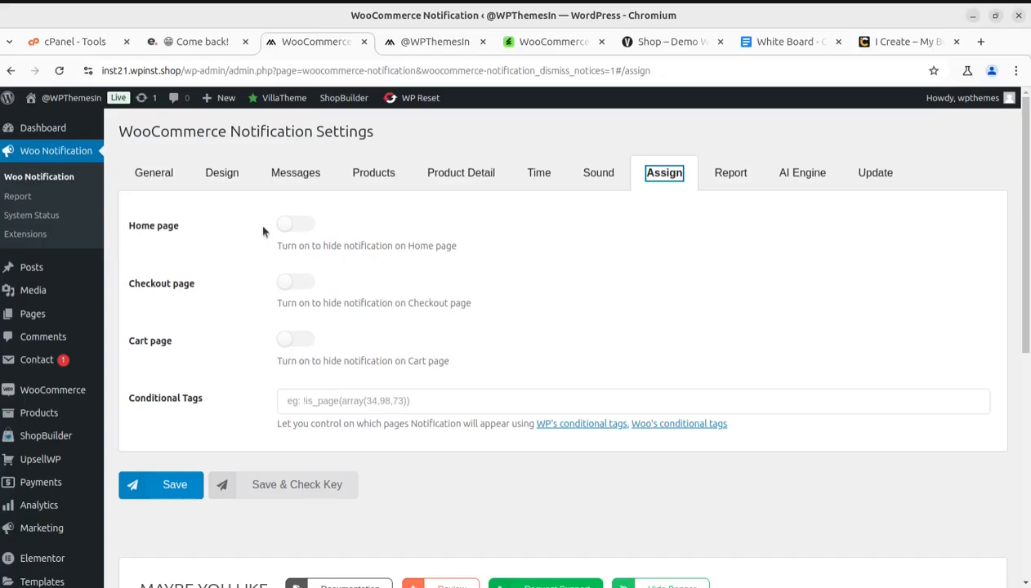
left_click(724, 175)
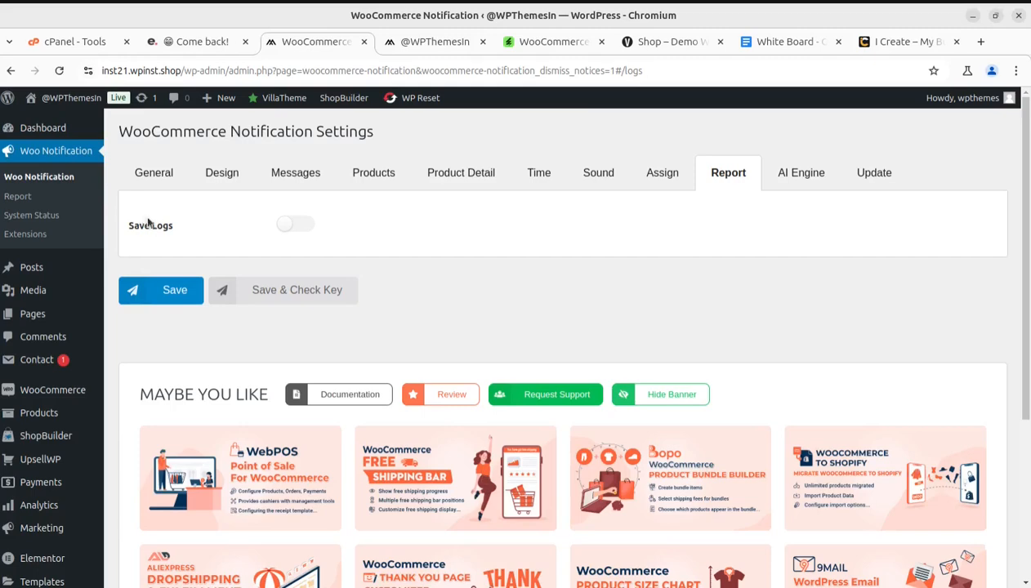
left_click(802, 178)
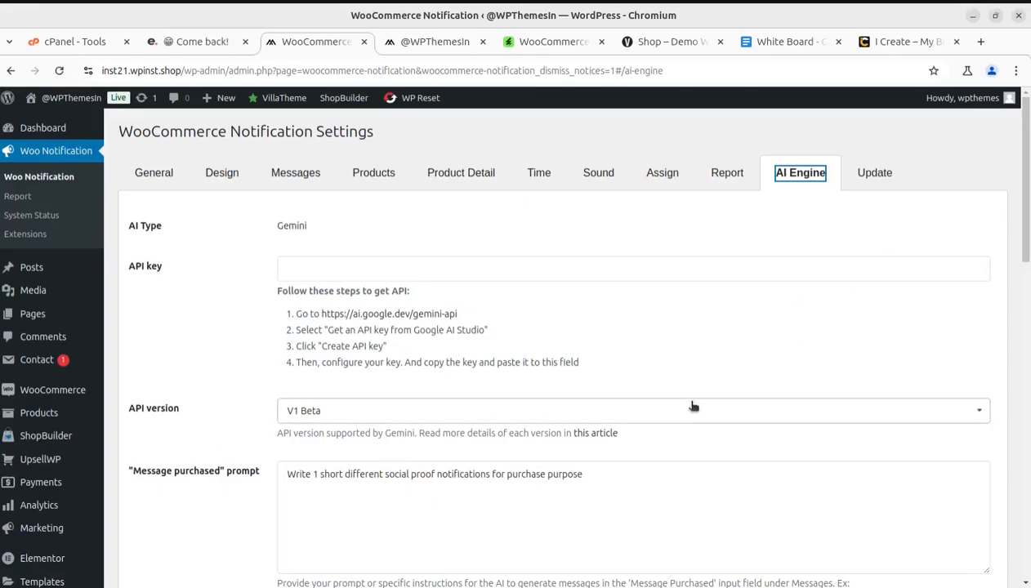
scroll(692, 406, "down", 3)
scroll(690, 400, "up", 3)
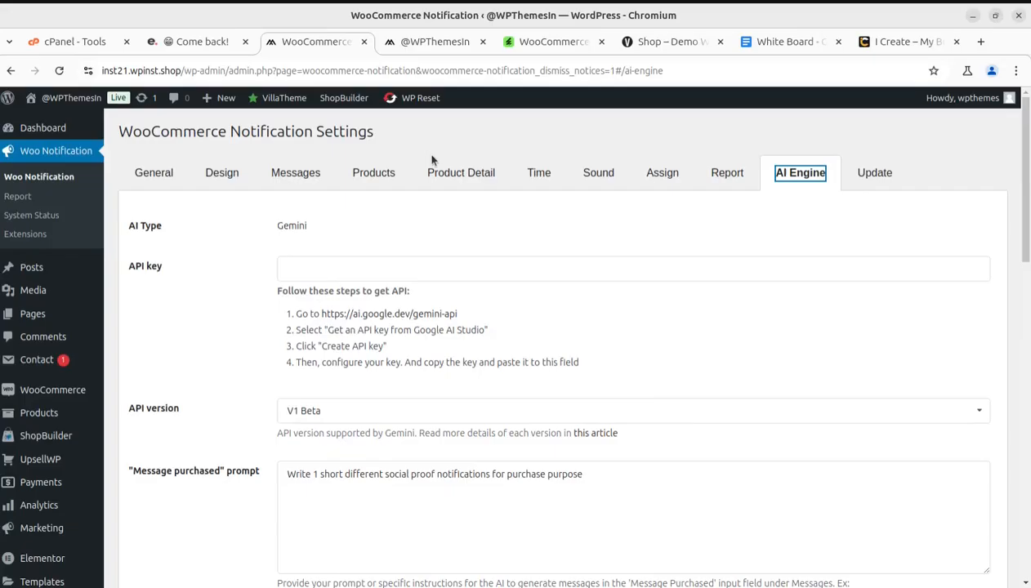
Revisit the General and Design settings, and view the live store's home page
left_click(149, 174)
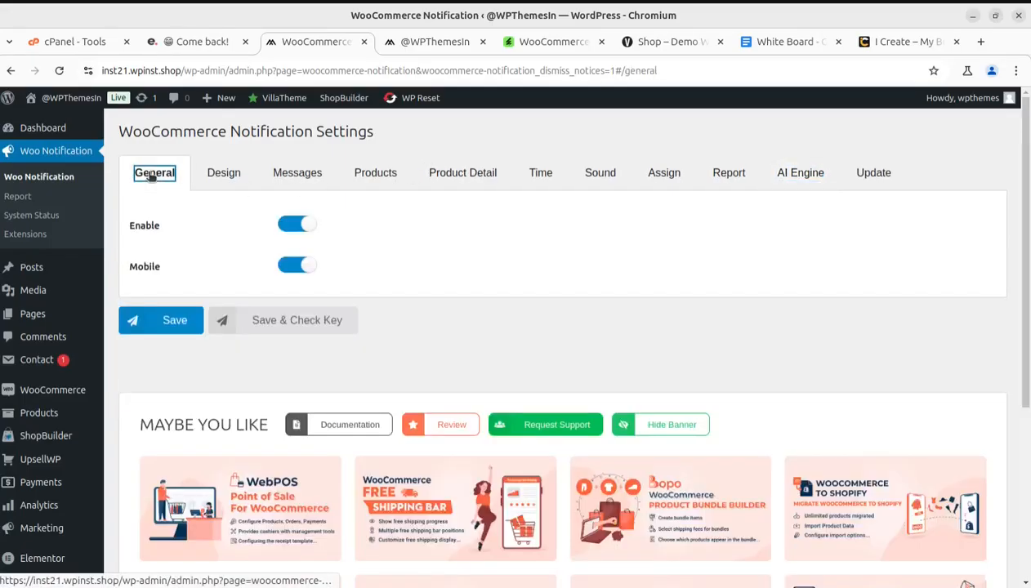
left_click(219, 174)
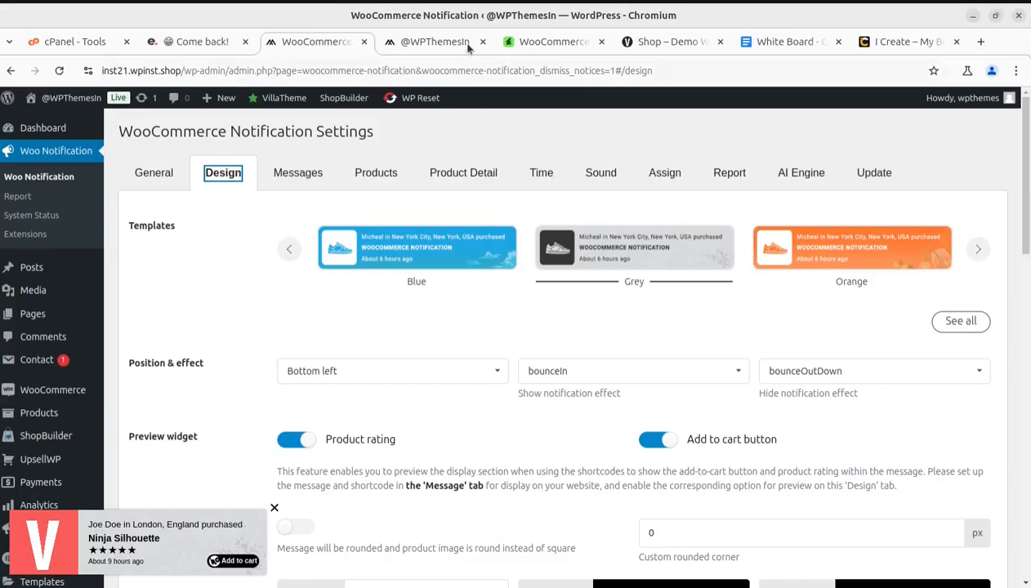
left_click(433, 41)
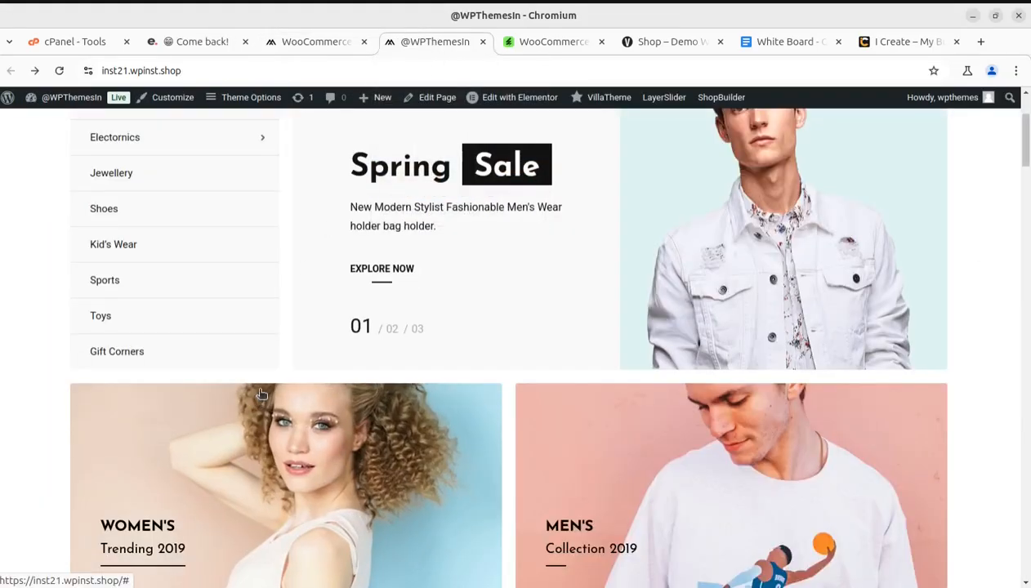
scroll(261, 395, "up", 2)
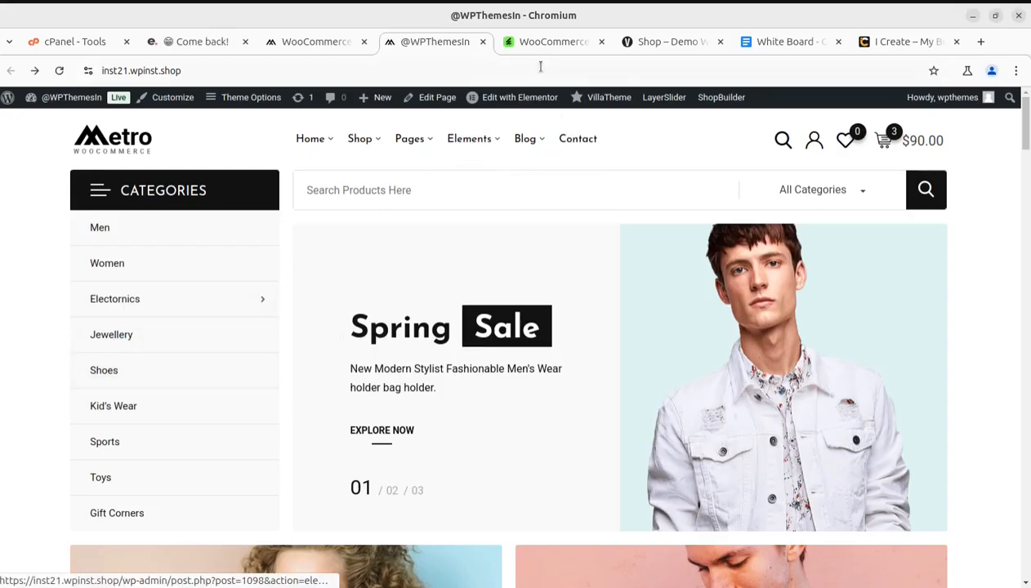
Switch to the i-Create website, and open and close its support chat
left_click(899, 42)
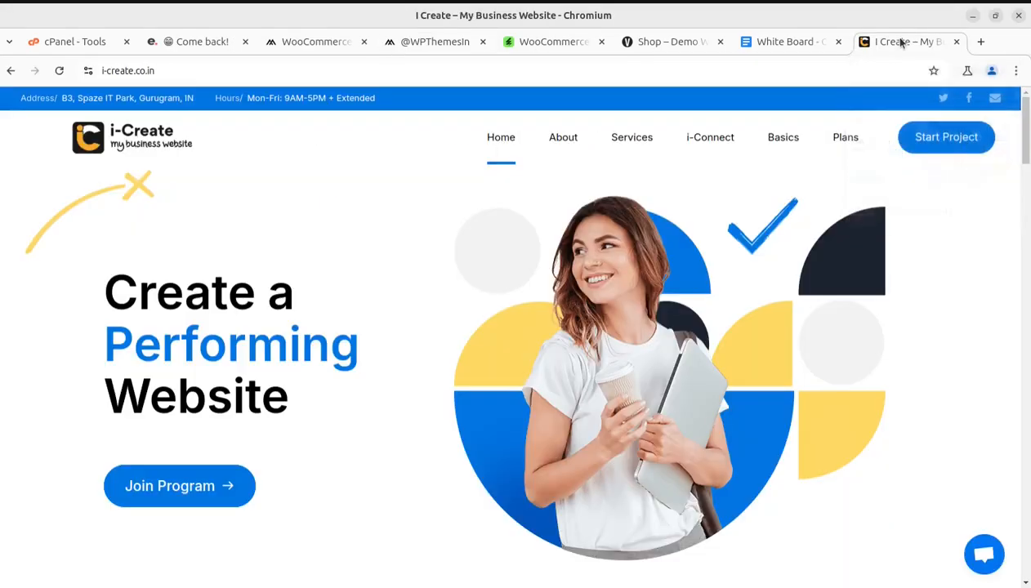
left_click(985, 564)
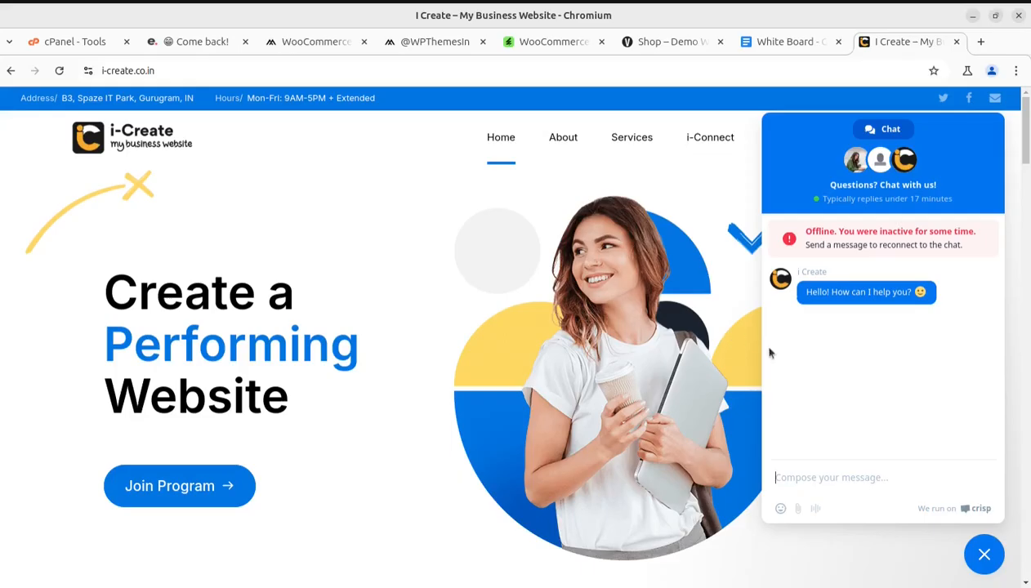
left_click(985, 553)
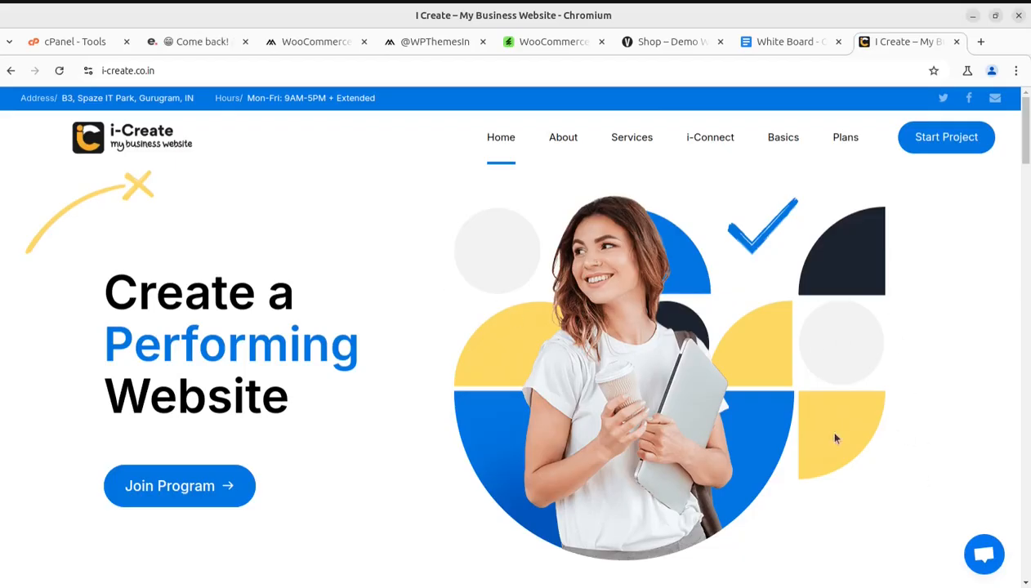
left_click(979, 556)
left_click(981, 555)
Close the VillaTheme demo shop page and return to the plugin's Design settings
left_click(674, 45)
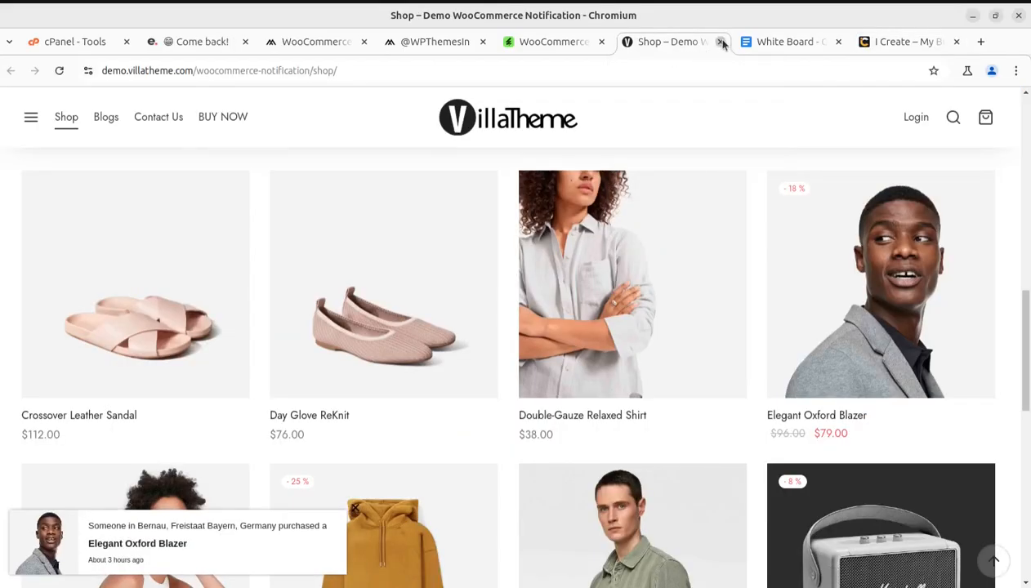
left_click(719, 42)
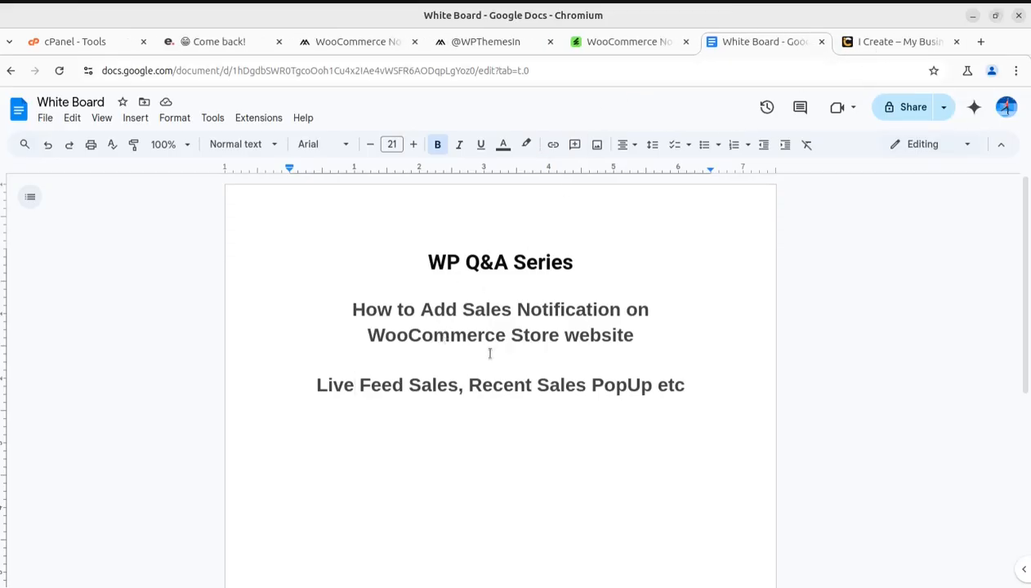
left_click(888, 46)
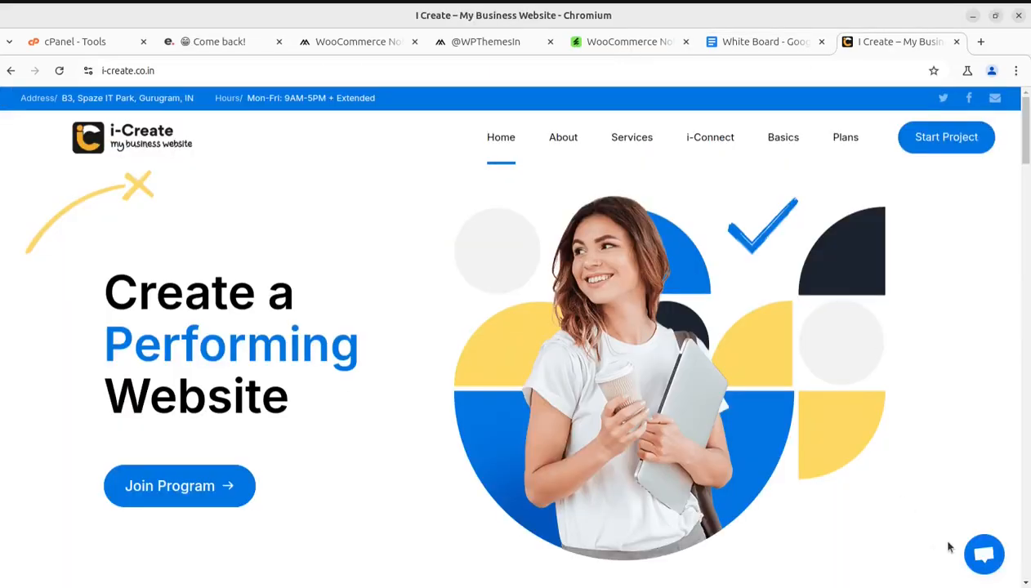
left_click(315, 41)
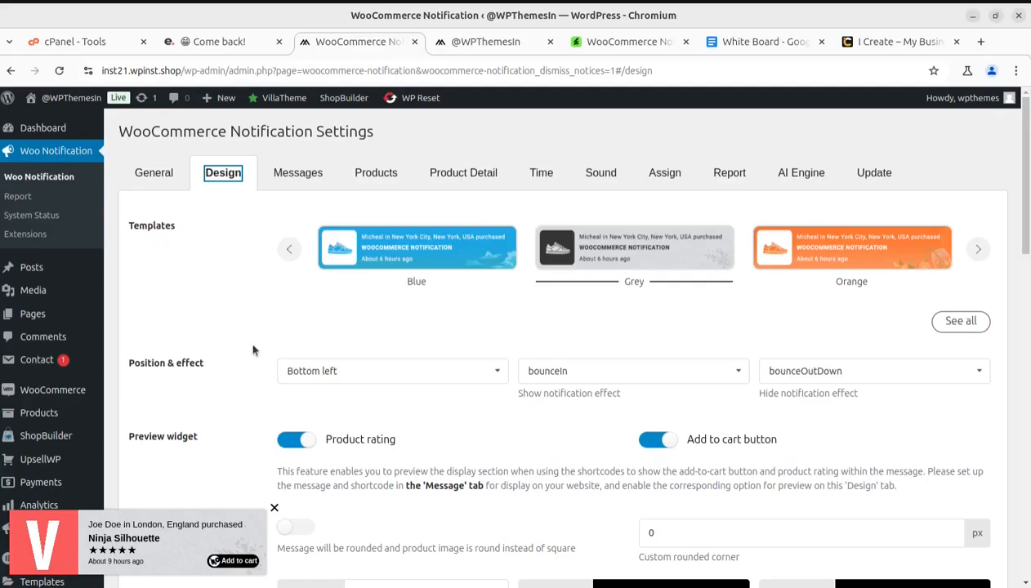